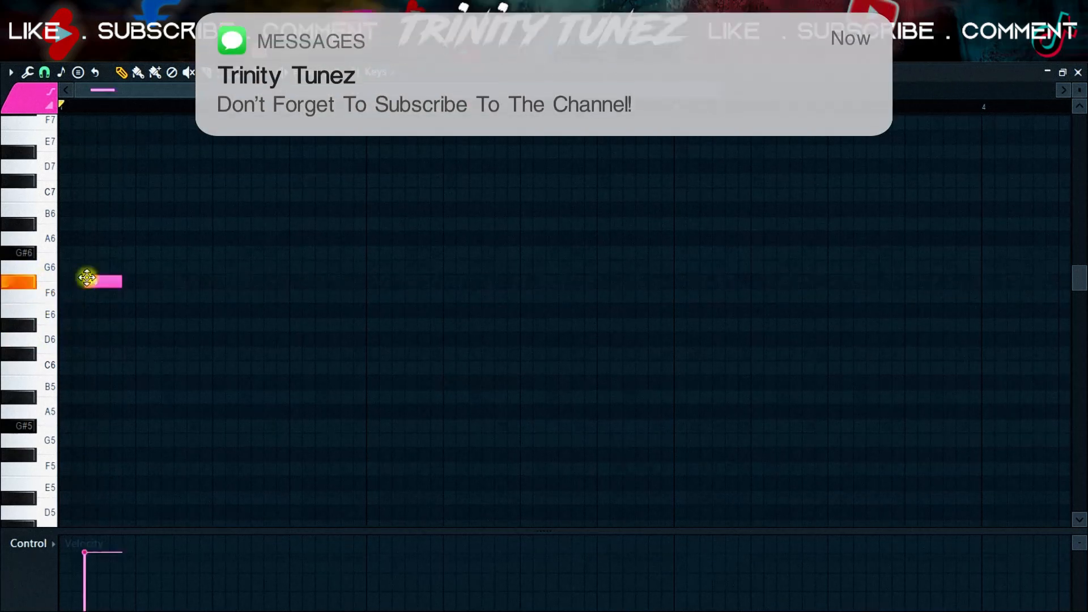
Draw an F#6 note that fills the whole of bar 1.
{"action": "key", "text": "alt+F8"}
{"action": "left_click_drag", "start_coordinate": [87, 278], "coordinate": [366, 277]}
{"action": "key", "text": "alt+F8"}
{"action": "double_click", "coordinate": [411, 282]}
{"action": "left_click", "coordinate": [649, 198]}
{"action": "right_click", "coordinate": [454, 281]}
Turn on note name labels for the notes in the piano roll.
{"action": "left_click", "coordinate": [11, 72]}
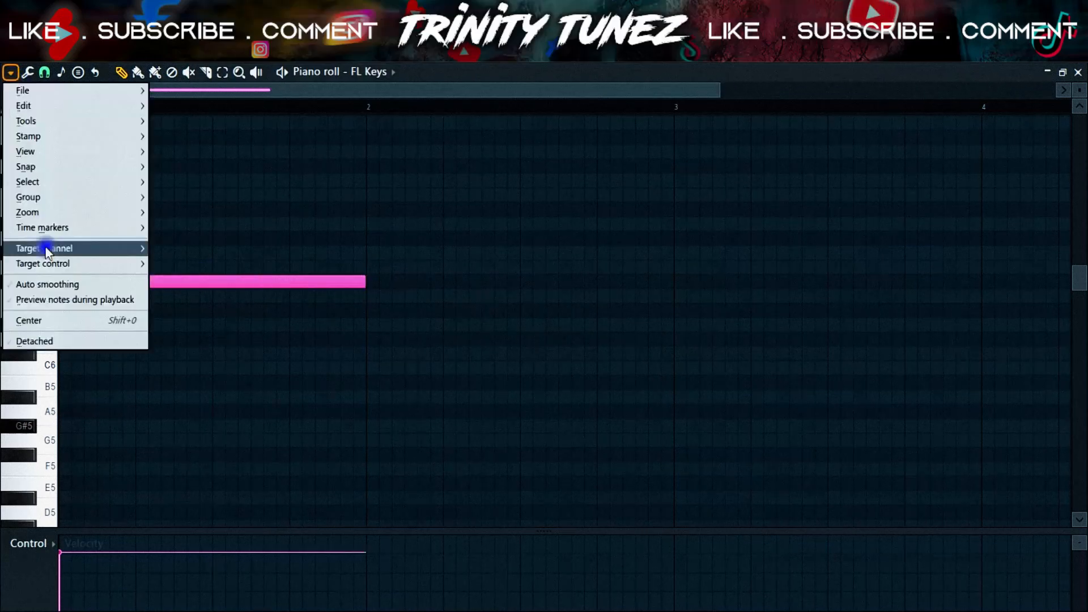
{"action": "mouse_move", "coordinate": [40, 151]}
{"action": "mouse_move", "coordinate": [173, 387]}
{"action": "left_click", "coordinate": [401, 301]}
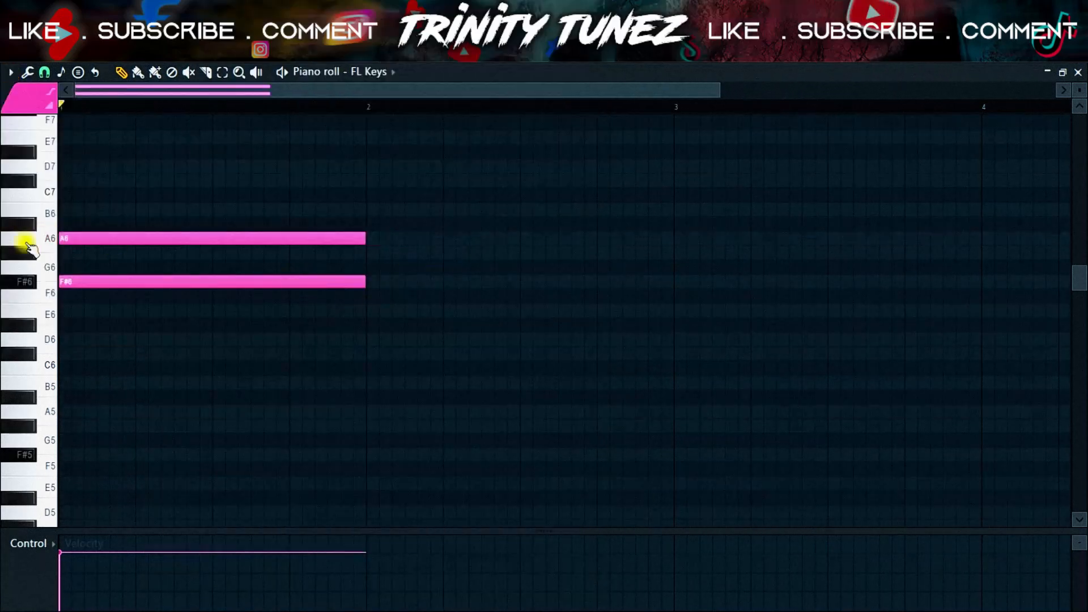
Complete the bar 1 chord of F#5, F#6, A6 and C#7 with one-bar notes and play it back.
{"action": "left_click_drag", "start_coordinate": [726, 95], "coordinate": [776, 91]}
{"action": "key", "text": "space"}
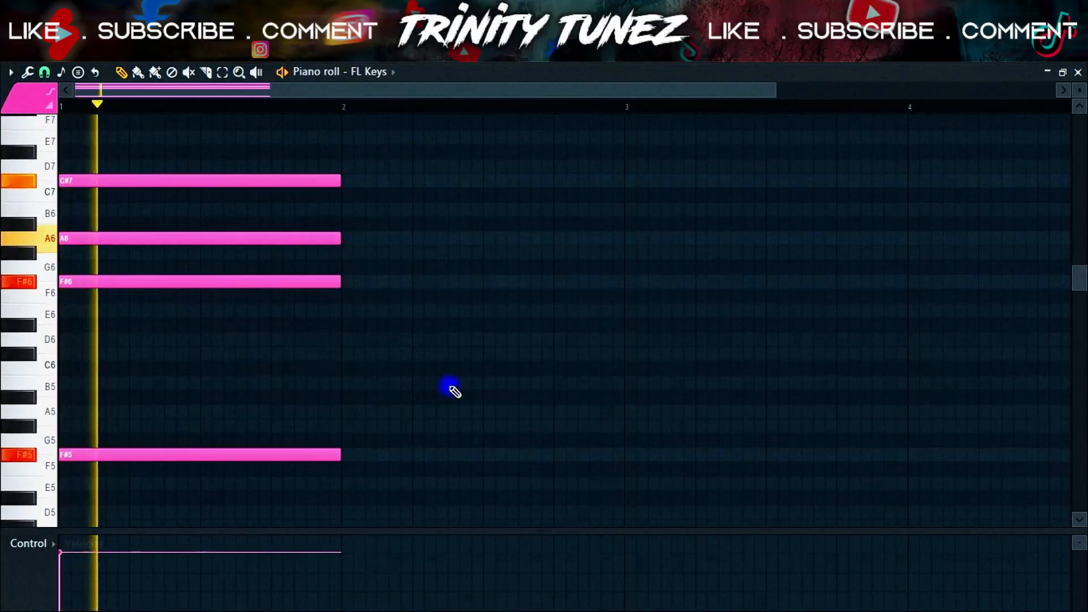
{"action": "scroll", "coordinate": [472, 381], "scroll_direction": "down", "scroll_amount": 3}
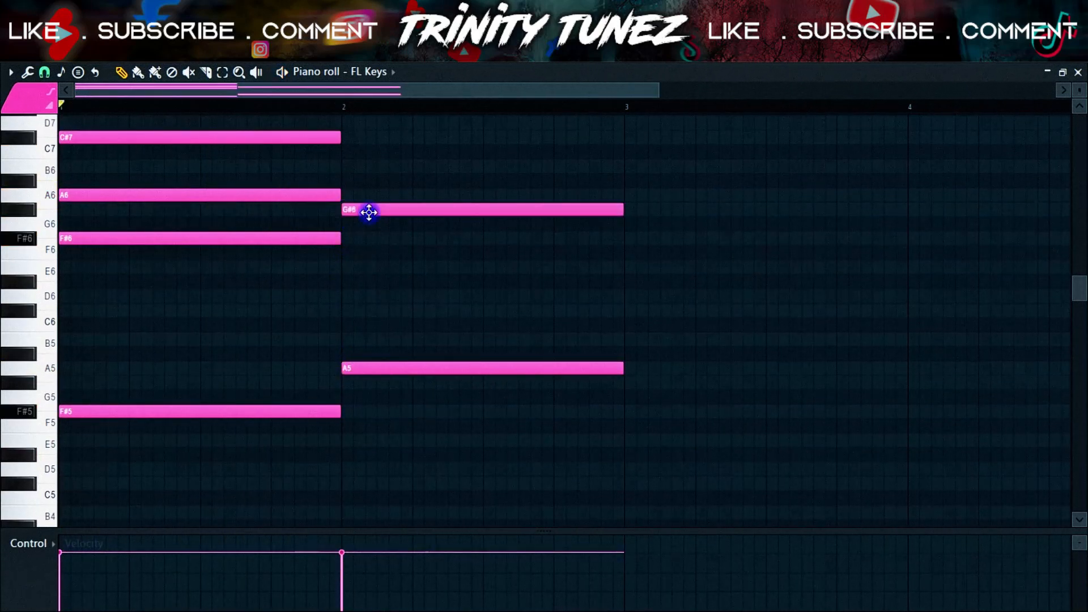
Move the bar 1 chord down two octaves and draw a one-bar C#3 bass note in bar 2.
{"action": "left_click_drag", "start_coordinate": [361, 194], "coordinate": [360, 214]}
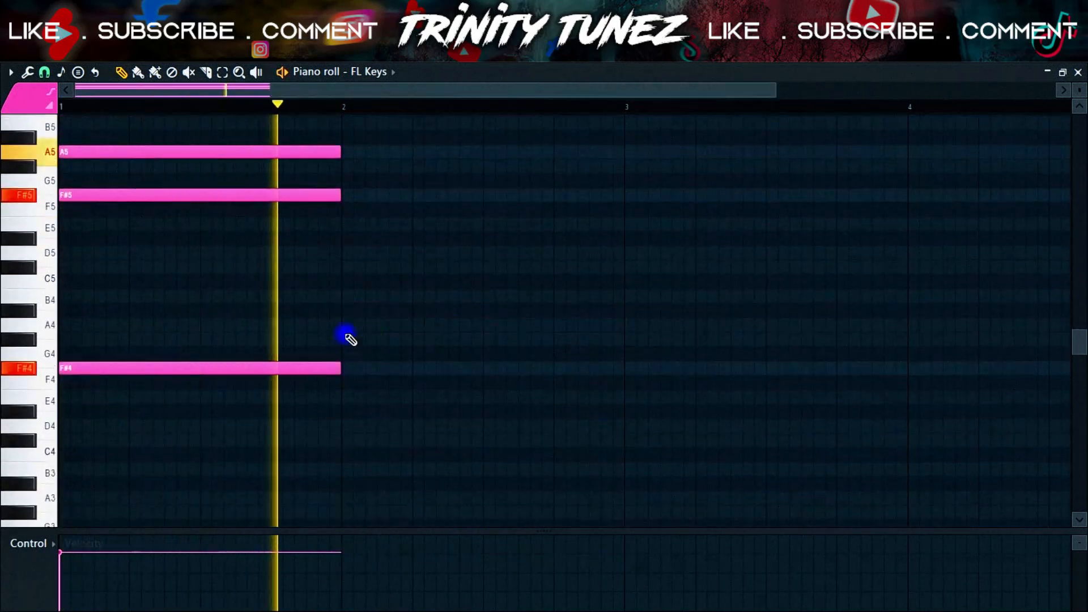
{"action": "left_click", "coordinate": [421, 329]}
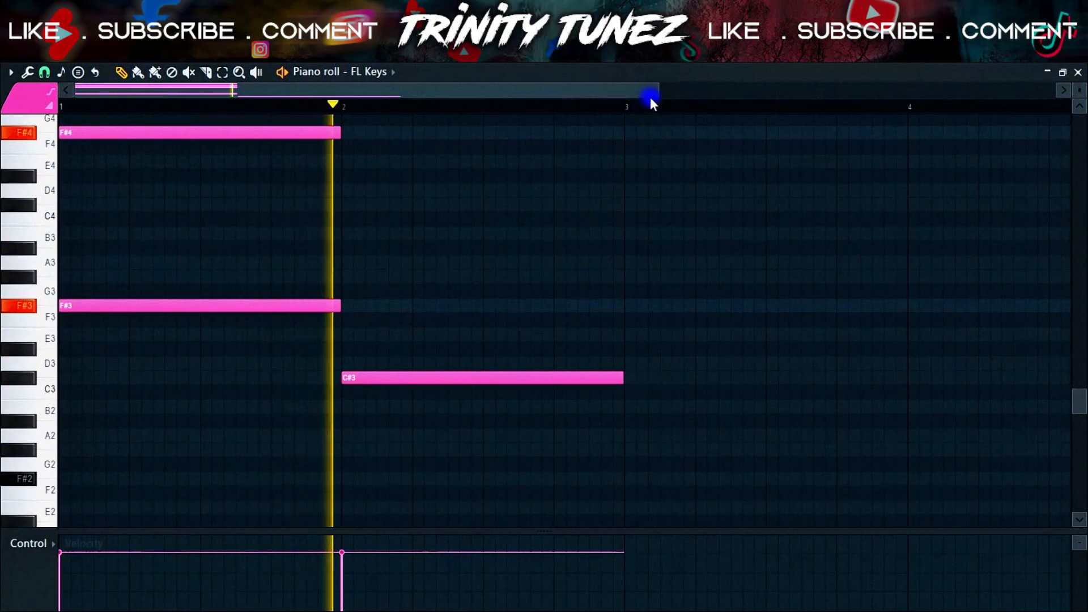
{"action": "left_click_drag", "start_coordinate": [656, 92], "coordinate": [768, 93]}
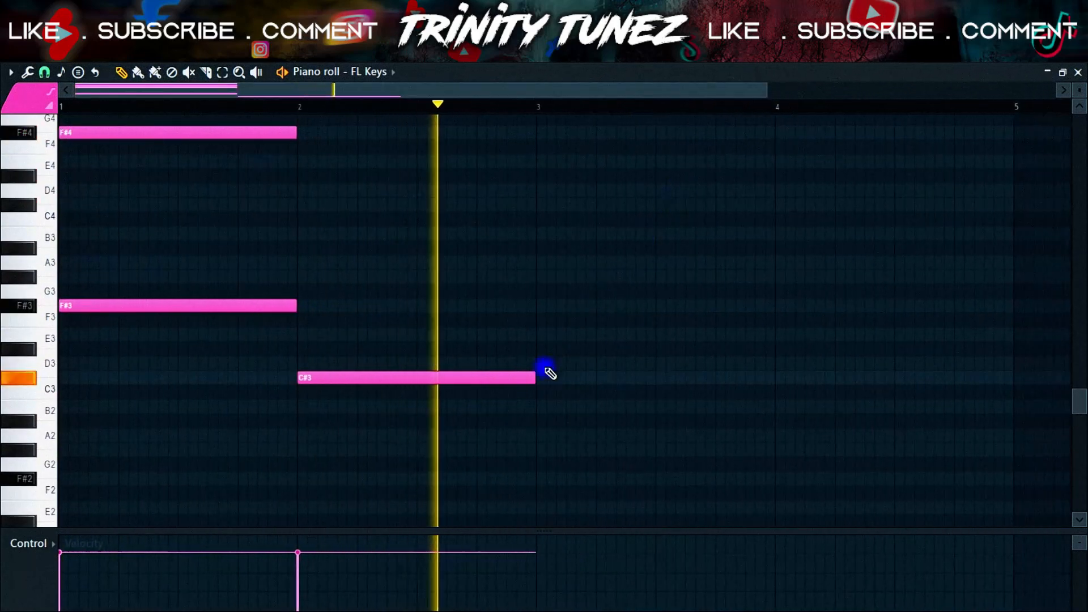
Try B2 and G#2 as the bass of bar 3, and settle on a one-bar D3 note.
{"action": "left_click", "coordinate": [539, 407]}
{"action": "double_click", "coordinate": [538, 450]}
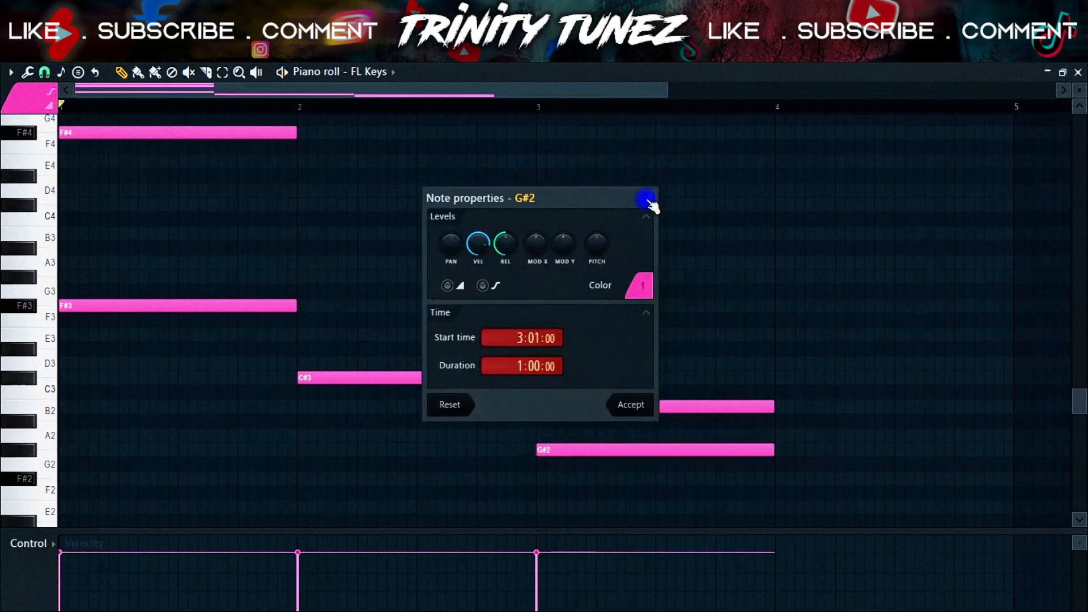
{"action": "double_click", "coordinate": [651, 195]}
{"action": "right_click", "coordinate": [659, 407]}
{"action": "key", "text": "ctrl+Down"}
{"action": "key", "text": "space"}
Try B2, A#2, A2 and G#2 as the bass of bar 4, and settle on a one-bar F#2 note.
{"action": "left_click", "coordinate": [774, 407]}
{"action": "left_click", "coordinate": [776, 421]}
{"action": "left_click", "coordinate": [777, 435]}
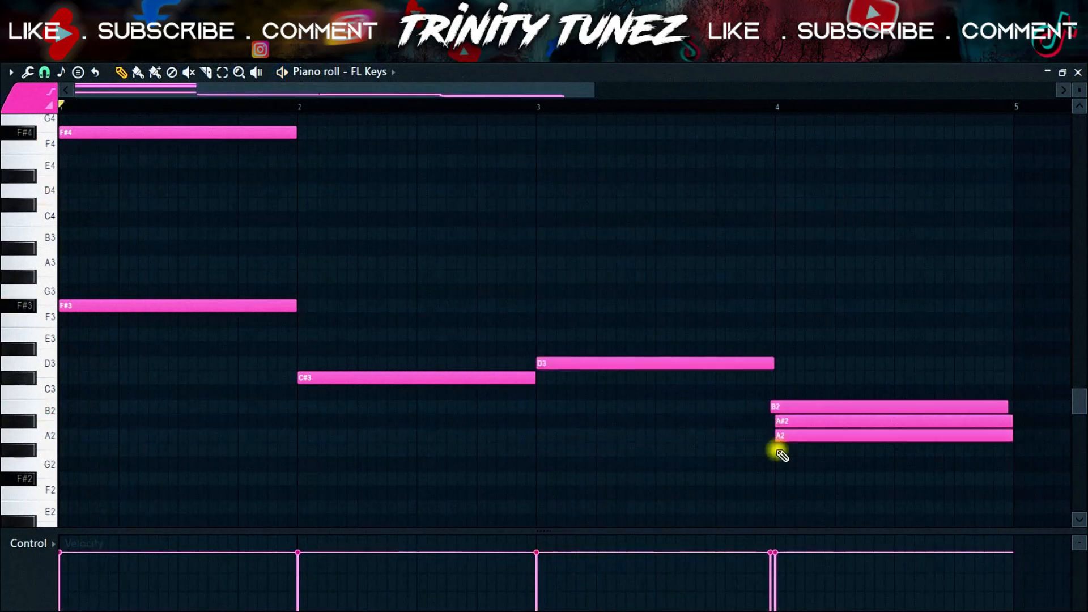
{"action": "double_click", "coordinate": [777, 450]}
{"action": "left_click", "coordinate": [650, 196]}
{"action": "key", "text": "space"}
{"action": "right_click", "coordinate": [794, 450]}
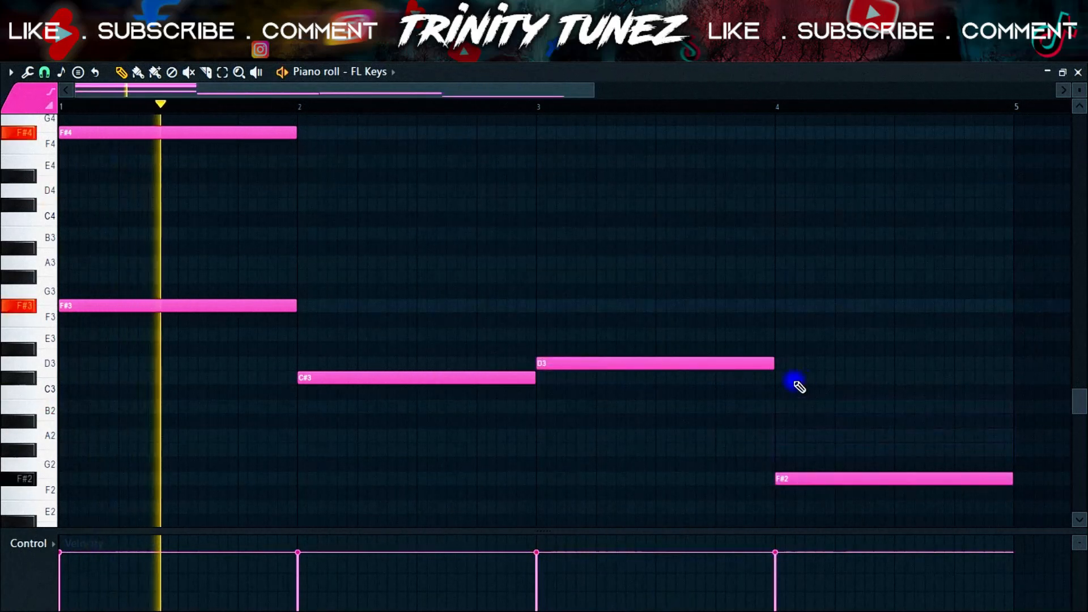
{"action": "scroll", "coordinate": [383, 365], "scroll_direction": "up", "scroll_amount": 3}
{"action": "scroll", "coordinate": [378, 361], "scroll_direction": "down", "scroll_amount": 3}
{"action": "left_click_drag", "start_coordinate": [936, 309], "coordinate": [440, 538]}
{"action": "scroll", "coordinate": [426, 422], "scroll_direction": "up", "scroll_amount": 1}
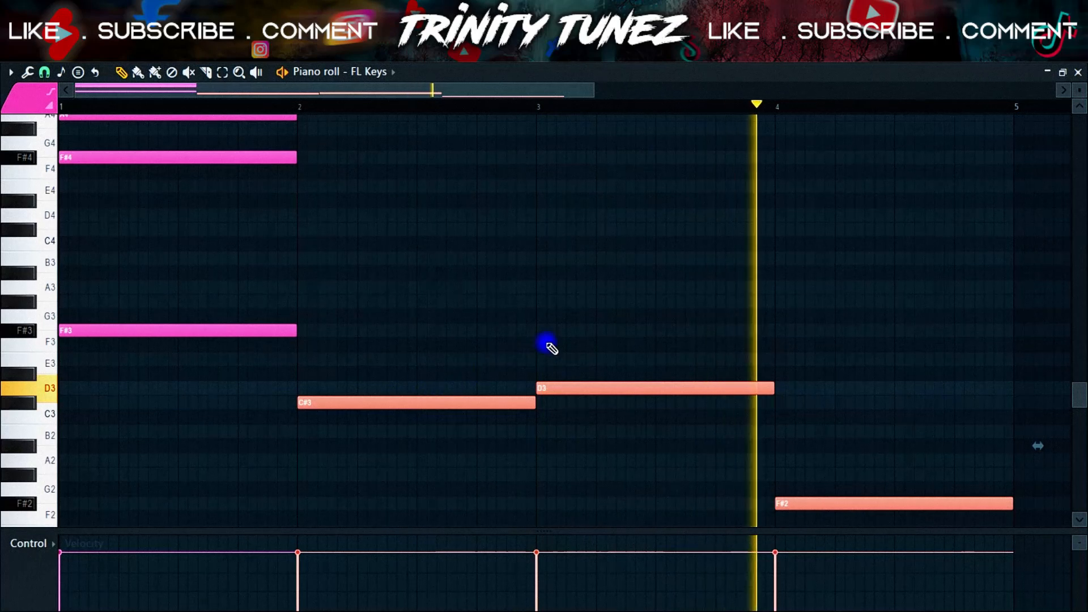
{"action": "left_click", "coordinate": [721, 342]}
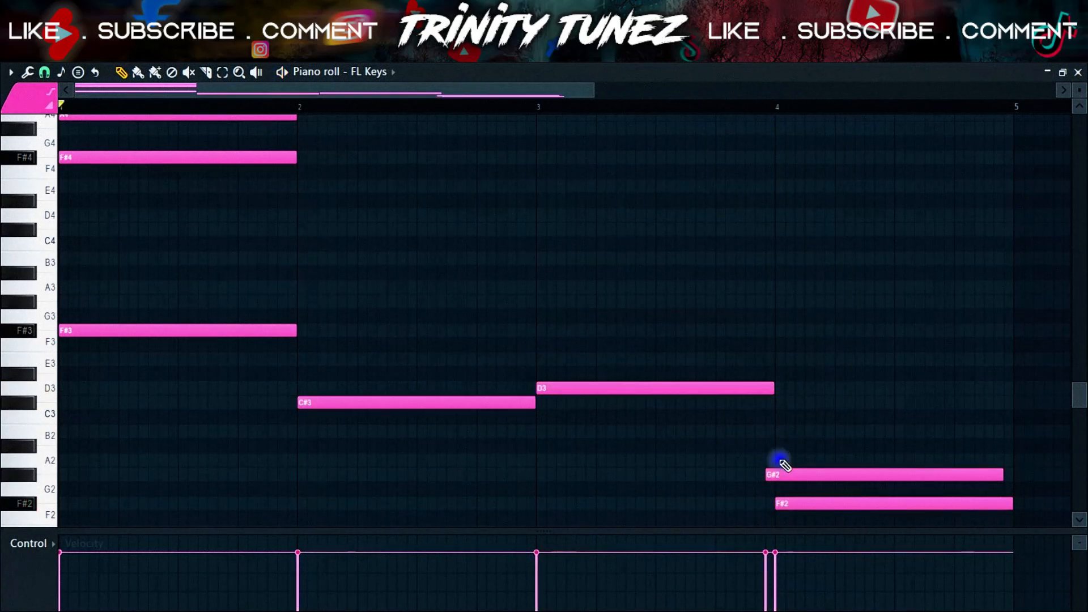
Replace the G#2 and F#2 notes in bar 4 with a one-bar A2 bass note.
{"action": "right_click", "coordinate": [807, 477]}
{"action": "key", "text": "space"}
{"action": "right_click", "coordinate": [807, 503]}
Duplicate the bass notes of bars 2 to 4 one octave higher.
{"action": "left_click_drag", "start_coordinate": [884, 334], "coordinate": [386, 482]}
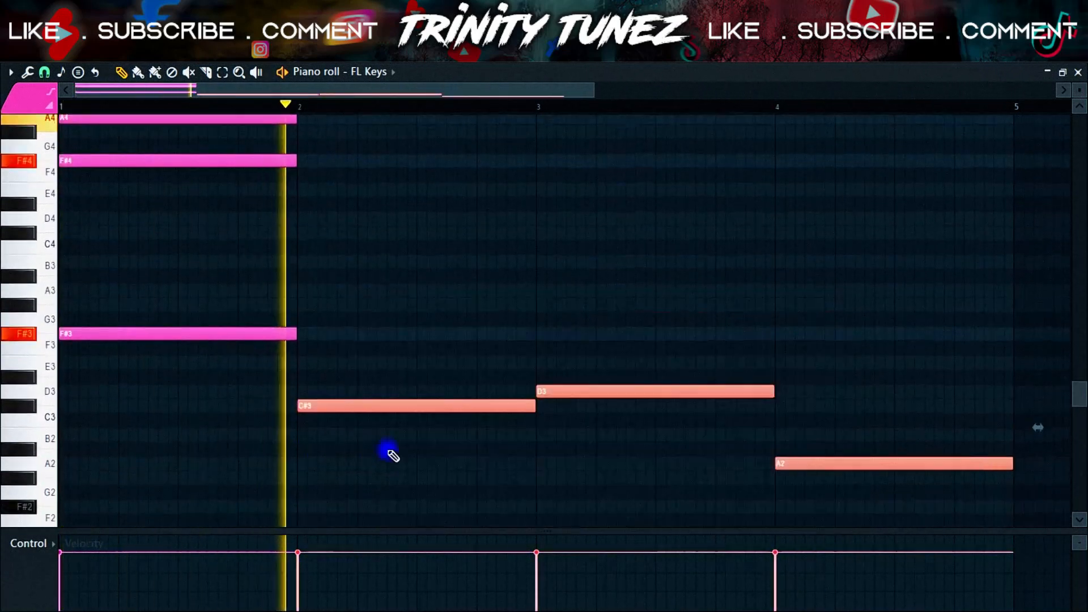
{"action": "key", "text": "ctrl+c"}
{"action": "key", "text": "ctrl+v"}
{"action": "key", "text": "ctrl+Up"}
Copy the upper notes of bars 2 to 4 three semitones higher to add E4, F4 and C4.
{"action": "scroll", "coordinate": [398, 407], "scroll_direction": "up", "scroll_amount": 3}
{"action": "mouse_move", "coordinate": [322, 361]}
{"action": "left_mouse_down"}
{"action": "mouse_move", "coordinate": [325, 306]}
{"action": "mouse_move", "coordinate": [326, 317]}
{"action": "left_mouse_up"}
{"action": "key", "text": "space"}
{"action": "key", "text": "ctrl+d"}
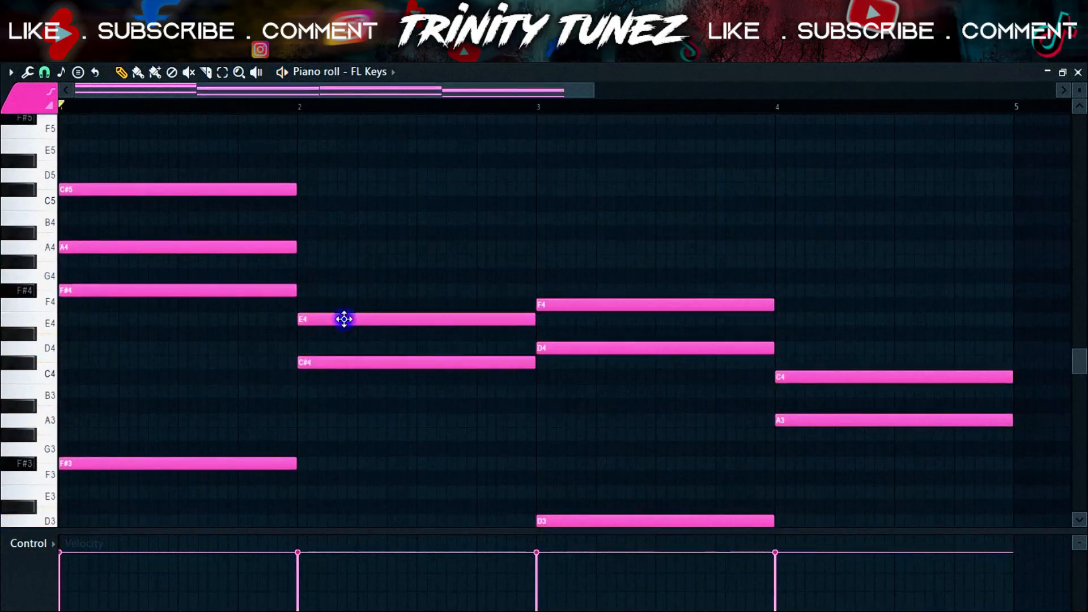
Add G#4, A4 and E4 as the top notes of bars 2 to 4, and raise the bar 3 F4 to F#4.
{"action": "left_click", "coordinate": [540, 248]}
{"action": "left_click", "coordinate": [774, 334]}
{"action": "left_click_drag", "start_coordinate": [794, 333], "coordinate": [791, 321]}
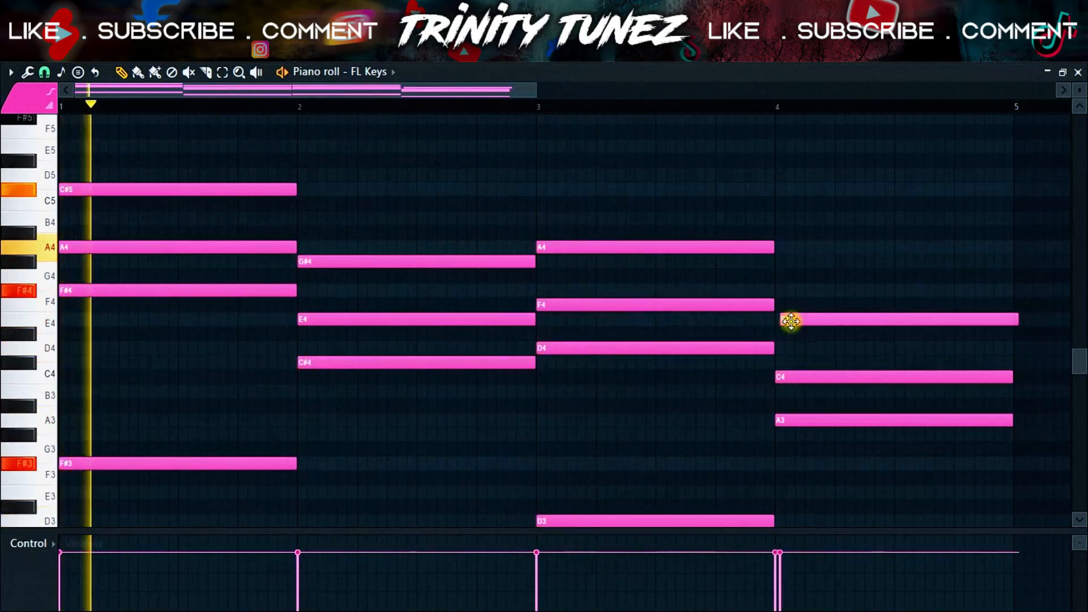
{"action": "left_click_drag", "start_coordinate": [666, 300], "coordinate": [665, 289]}
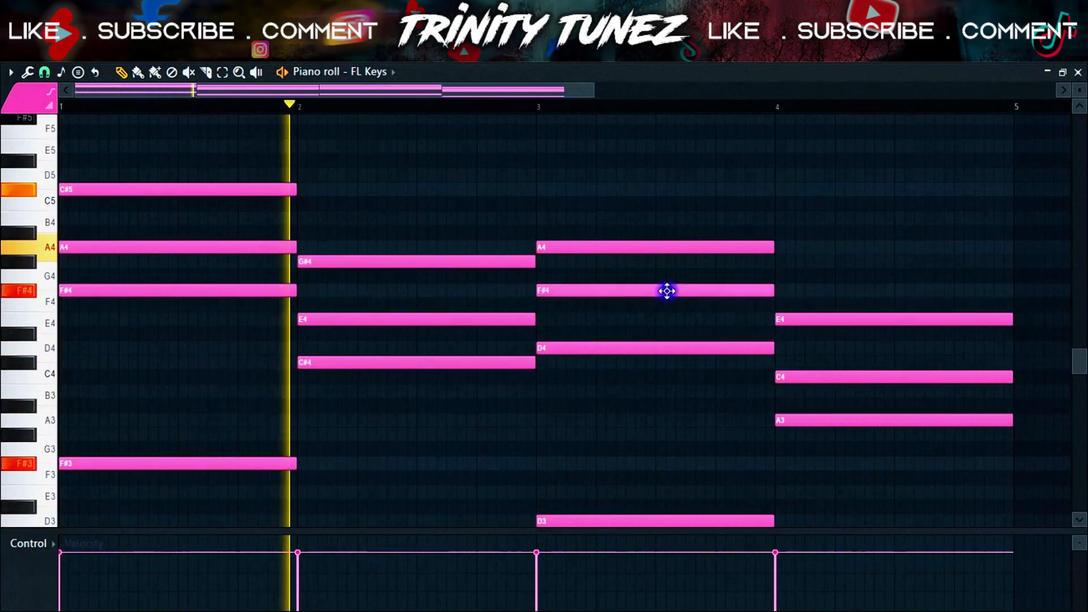
Raise the C4 note in the bar 4 chord to C#4.
{"action": "scroll", "coordinate": [766, 239], "scroll_direction": "down", "scroll_amount": 3}
{"action": "scroll", "coordinate": [765, 238], "scroll_direction": "up", "scroll_amount": 3}
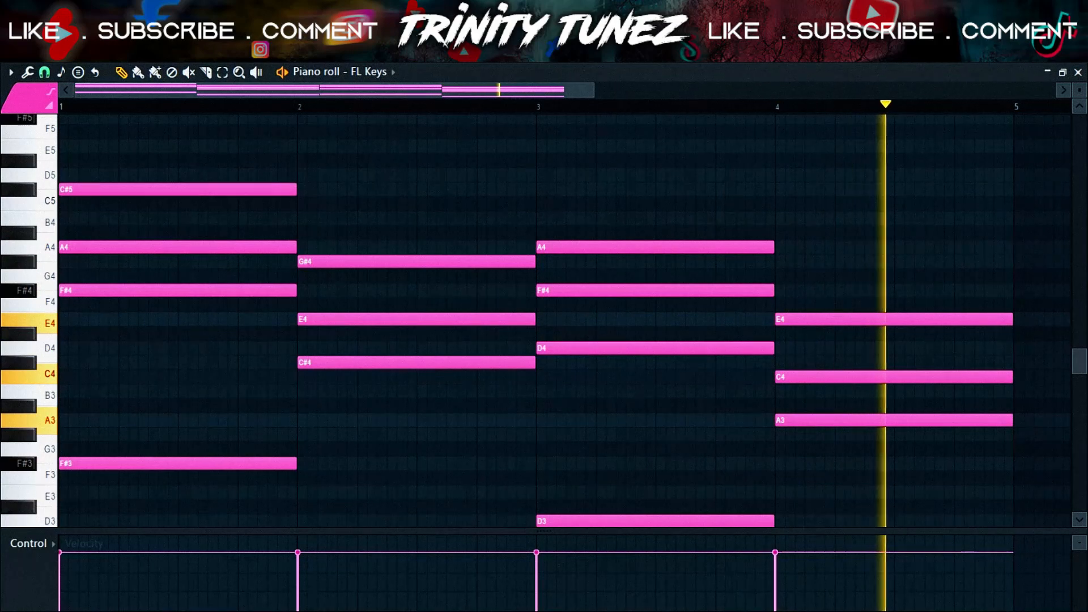
{"action": "left_click", "coordinate": [811, 363]}
{"action": "right_click", "coordinate": [811, 364]}
{"action": "left_click_drag", "start_coordinate": [811, 377], "coordinate": [811, 363]}
{"action": "scroll", "coordinate": [572, 377], "scroll_direction": "down", "scroll_amount": 3}
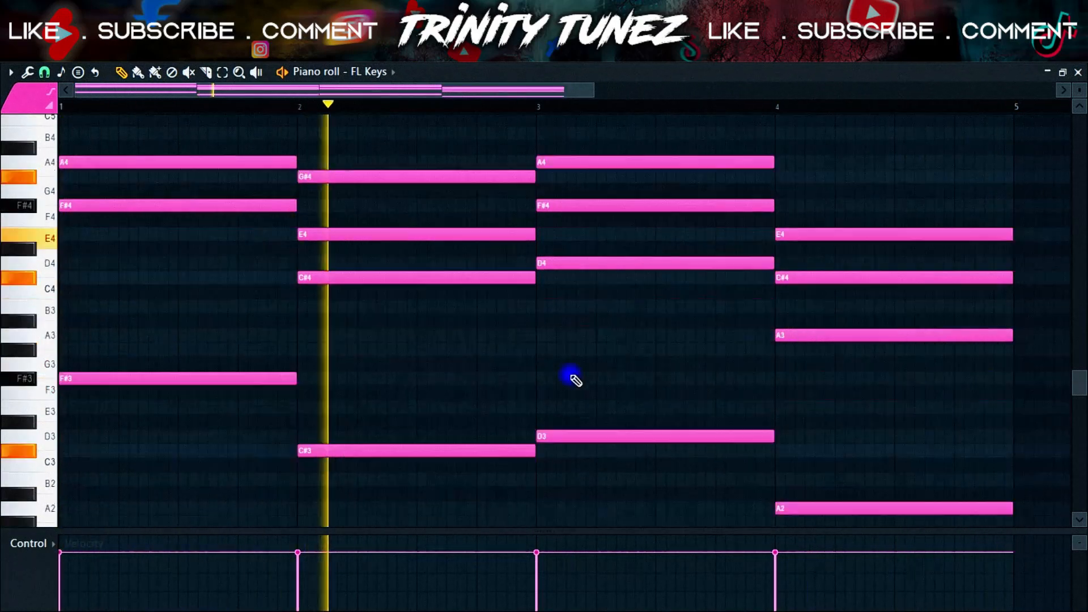
Move all the chords up one octave.
{"action": "scroll", "coordinate": [510, 255], "scroll_direction": "down", "scroll_amount": 2}
{"action": "scroll", "coordinate": [567, 238], "scroll_direction": "down", "scroll_amount": 2}
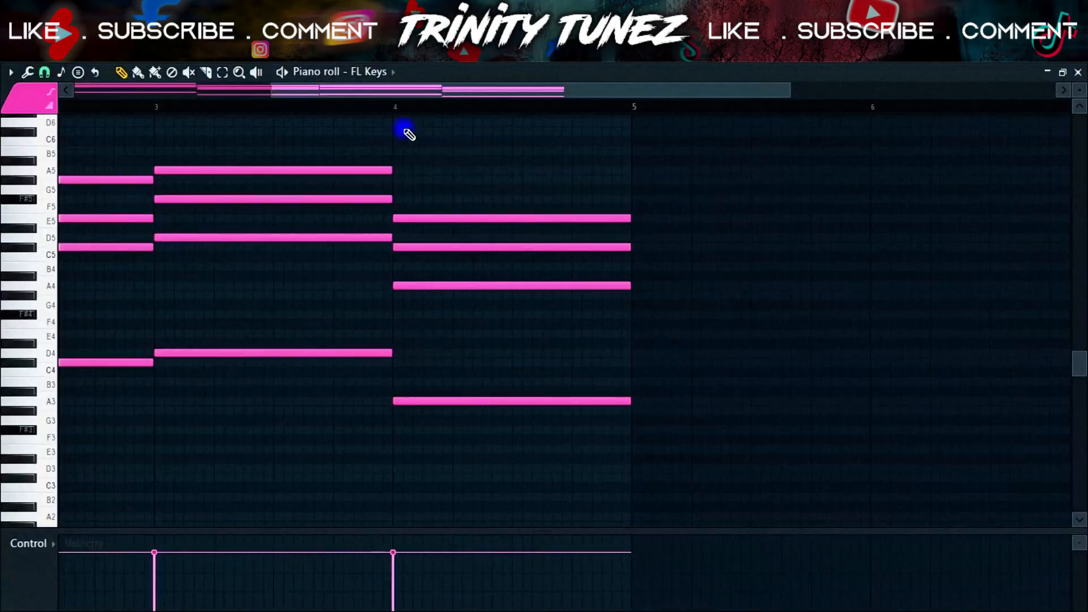
Shorten the bar 4 chord to half a bar and follow it with a G#3, G#4, B4 and E5 chord.
{"action": "key", "text": "ctrl+l"}
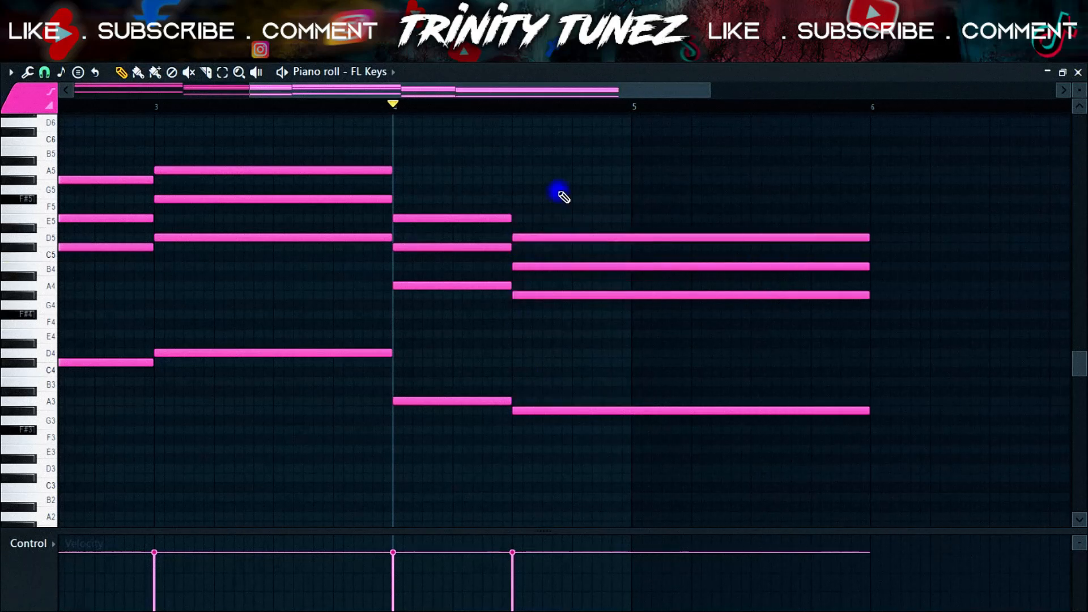
{"action": "key", "text": "space"}
{"action": "mouse_move", "coordinate": [527, 238]}
{"action": "left_mouse_down"}
{"action": "mouse_move", "coordinate": [522, 333]}
{"action": "mouse_move", "coordinate": [515, 219]}
{"action": "mouse_move", "coordinate": [533, 221]}
{"action": "left_mouse_up"}
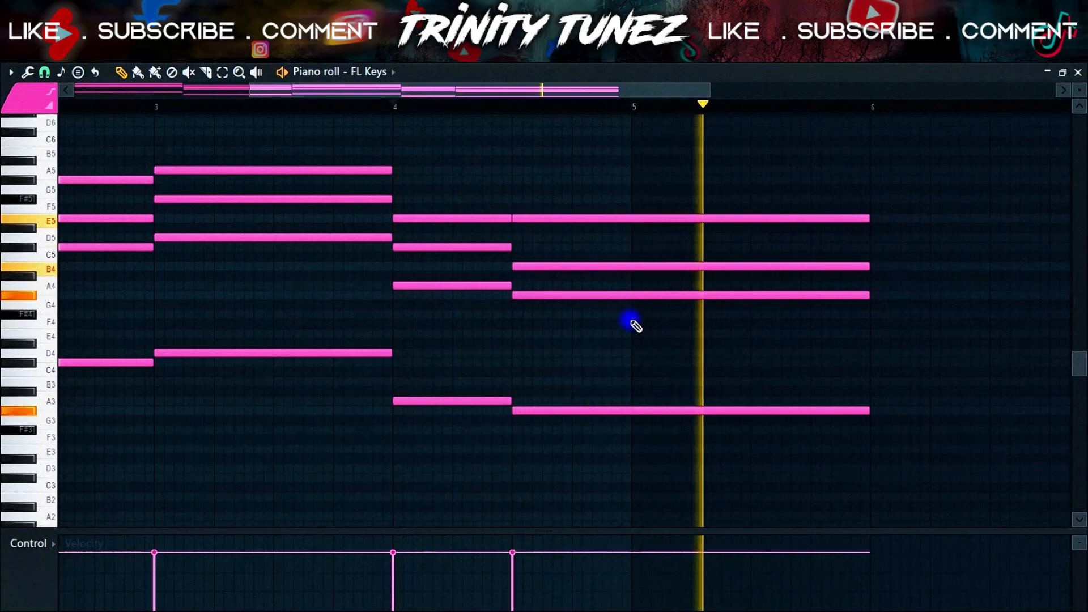
Try an F#4 note at bar 5, remove it, and trim the last chord to end with bar 4.
{"action": "left_click_drag", "start_coordinate": [635, 325], "coordinate": [644, 308]}
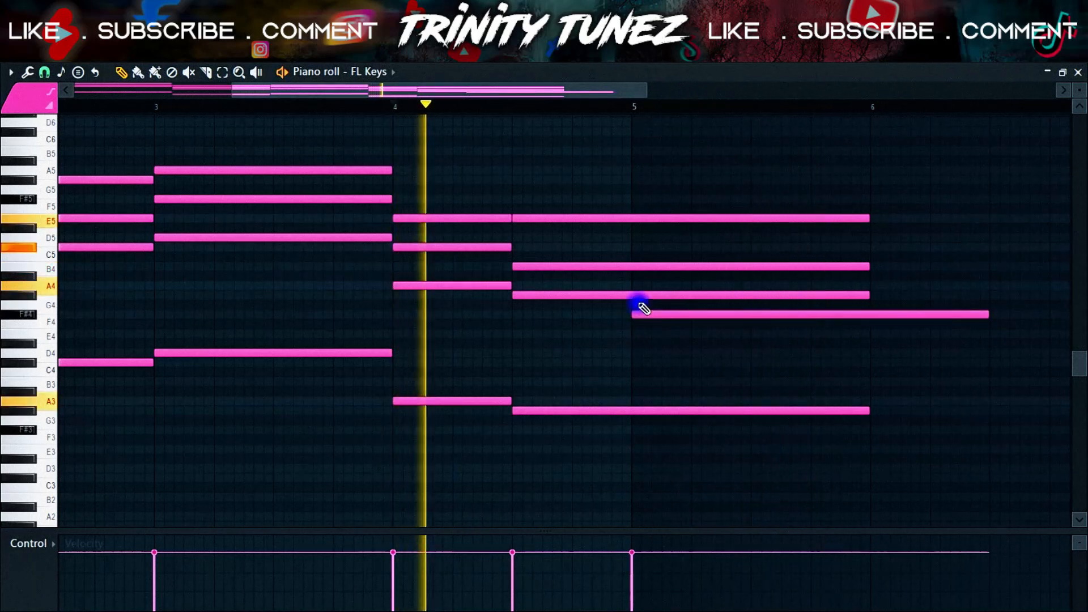
{"action": "key", "text": "ctrl+l"}
{"action": "right_click", "coordinate": [642, 313]}
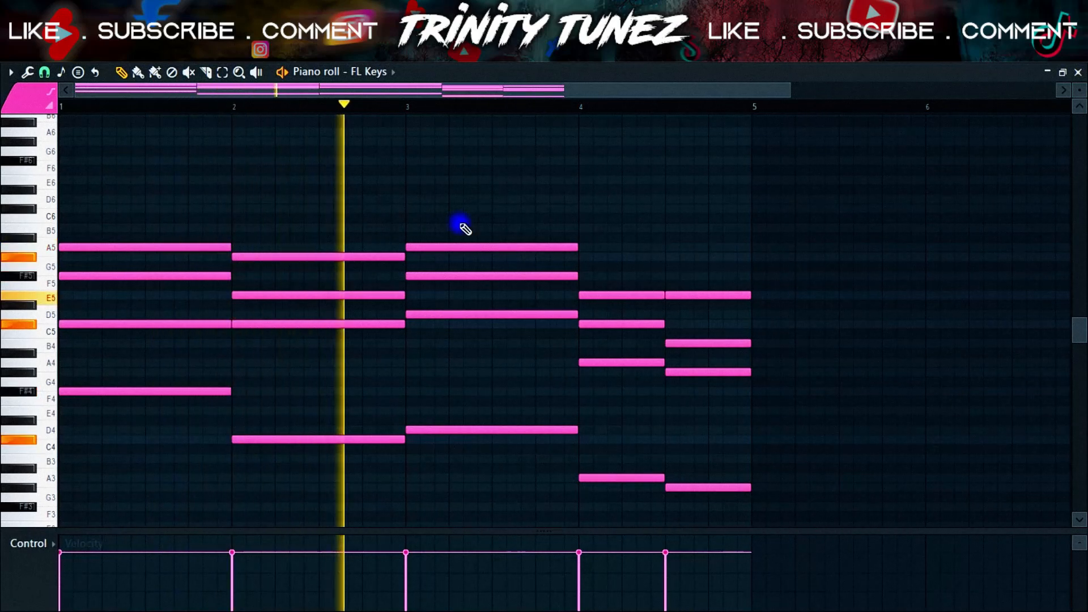
Move the A4 and G#4 notes of the two bar 4 chords up one octave.
{"action": "left_click_drag", "start_coordinate": [675, 361], "coordinate": [584, 418]}
{"action": "key", "text": "ctrl+Up"}
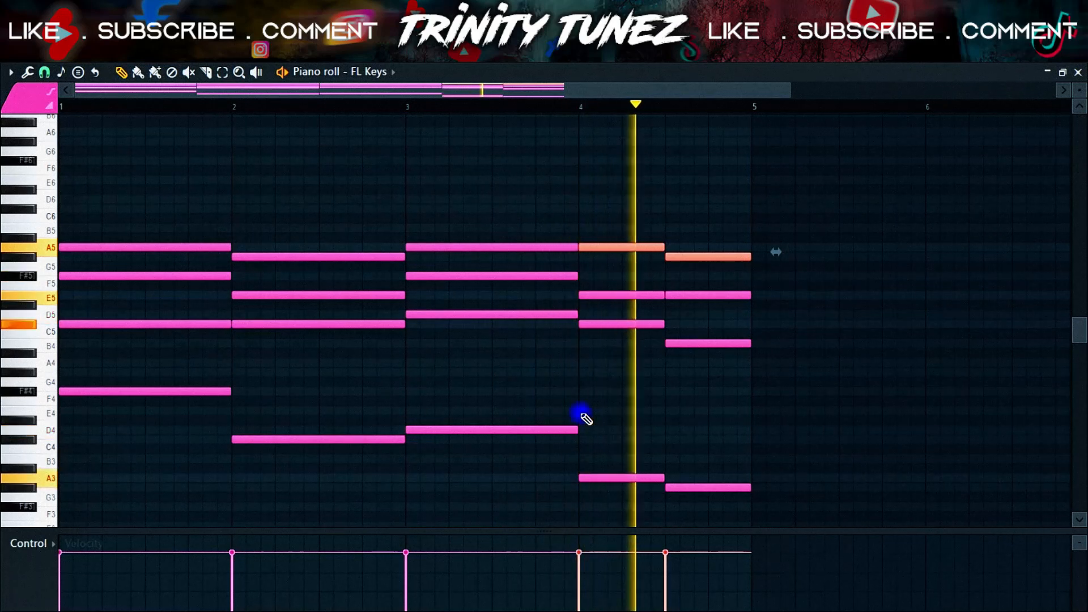
Stagger the bar 1 chord by delaying F#5 about half a beat and C#5 about one beat.
{"action": "left_click", "coordinate": [108, 276]}
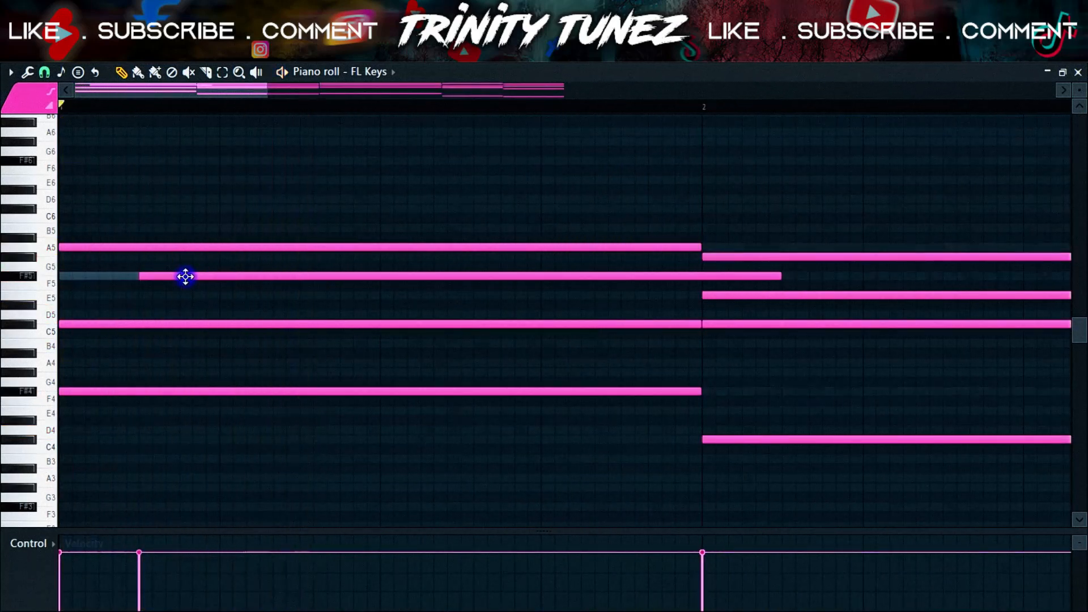
{"action": "key", "text": "space"}
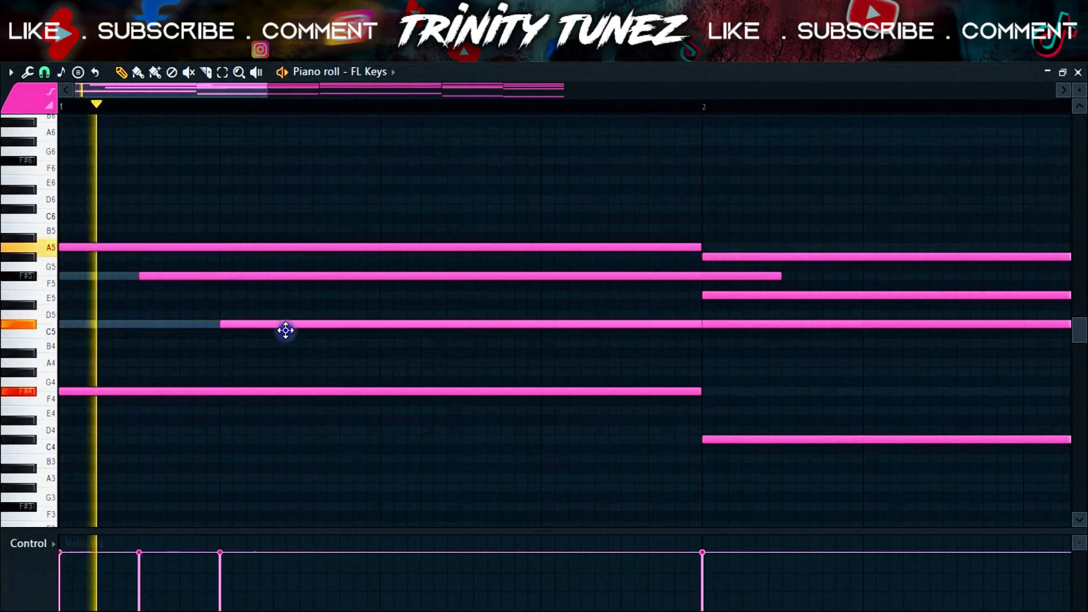
{"action": "mouse_move", "coordinate": [285, 331]}
{"action": "left_mouse_down"}
{"action": "mouse_move", "coordinate": [316, 330]}
{"action": "mouse_move", "coordinate": [291, 322]}
{"action": "left_mouse_up"}
{"action": "key", "text": "space"}
{"action": "key", "text": "space"}
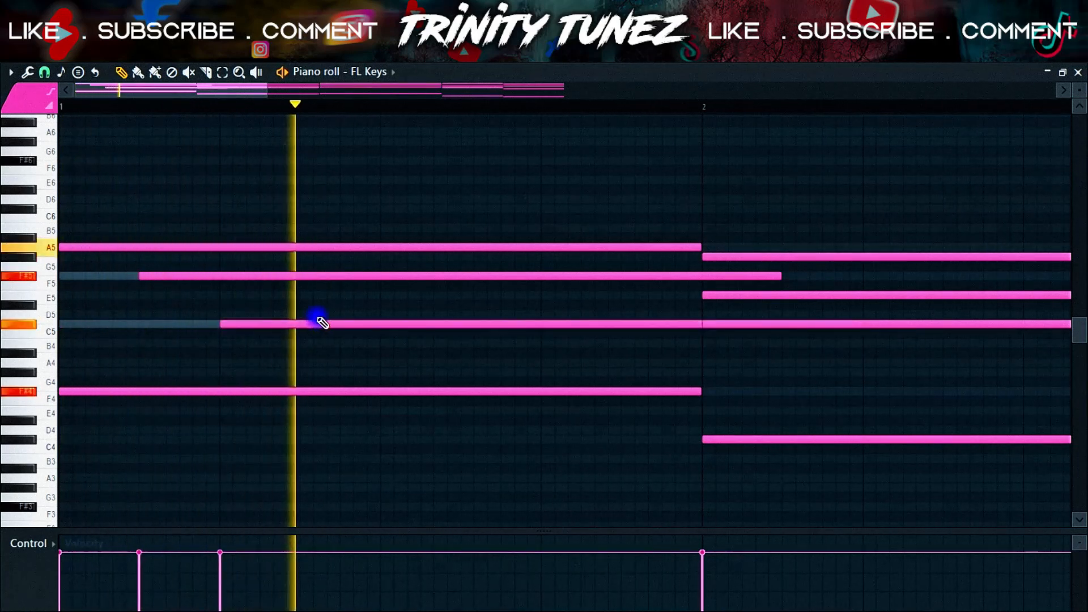
Slice off the F#5 and C#5 tails that extend past bar 1 and play back the result.
{"action": "left_click_drag", "start_coordinate": [269, 91], "coordinate": [383, 92]}
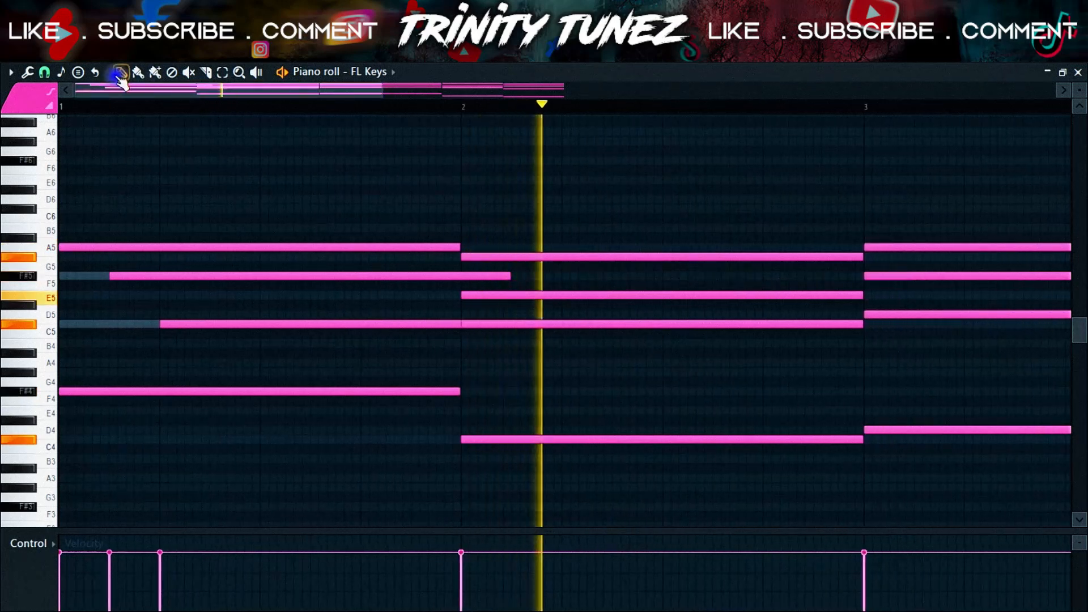
{"action": "left_click", "coordinate": [205, 73]}
{"action": "left_click_drag", "start_coordinate": [462, 336], "coordinate": [461, 265]}
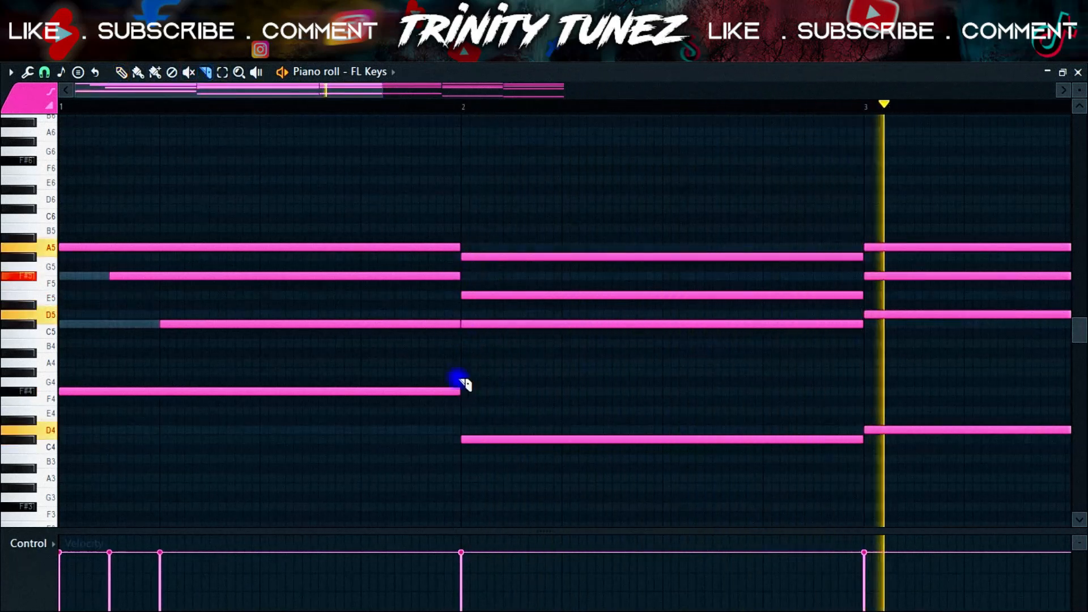
{"action": "key", "text": "space"}
{"action": "key", "text": "space"}
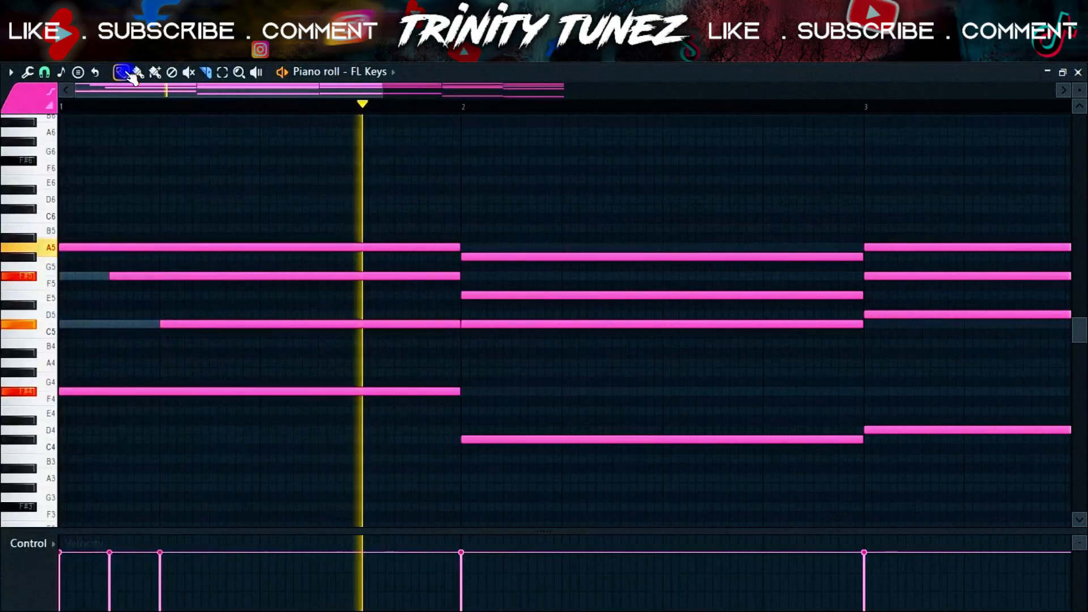
Delay C#5 about half a beat and E5 about one and a half beats in bar 2, and trim their tails at bar 3.
{"action": "left_click", "coordinate": [124, 72]}
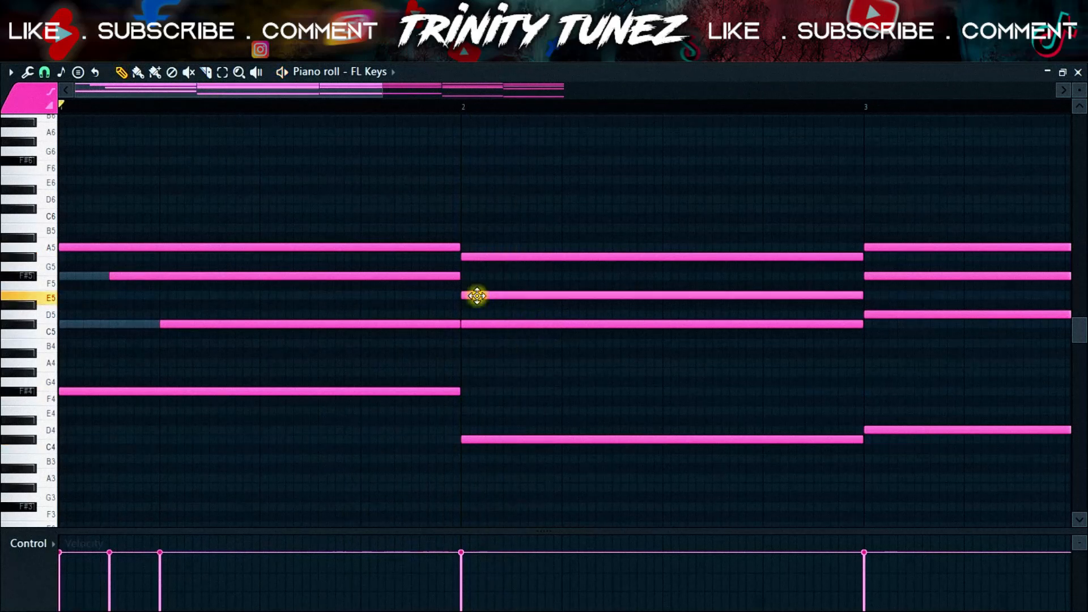
{"action": "double_click", "coordinate": [470, 322]}
{"action": "key", "text": "Escape"}
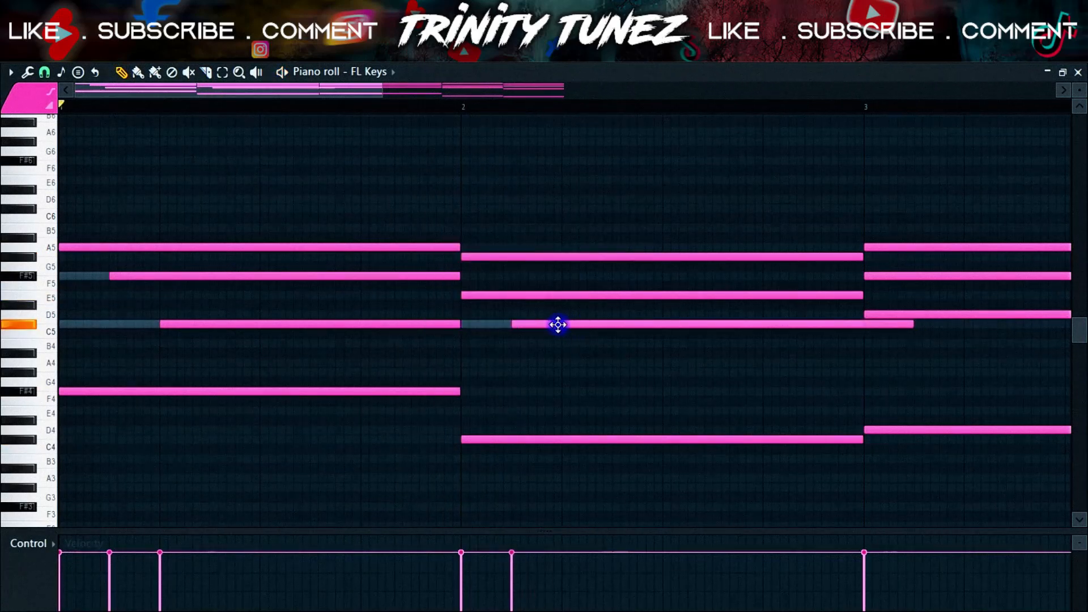
{"action": "left_click_drag", "start_coordinate": [507, 295], "coordinate": [656, 294]}
{"action": "left_click", "coordinate": [44, 72]}
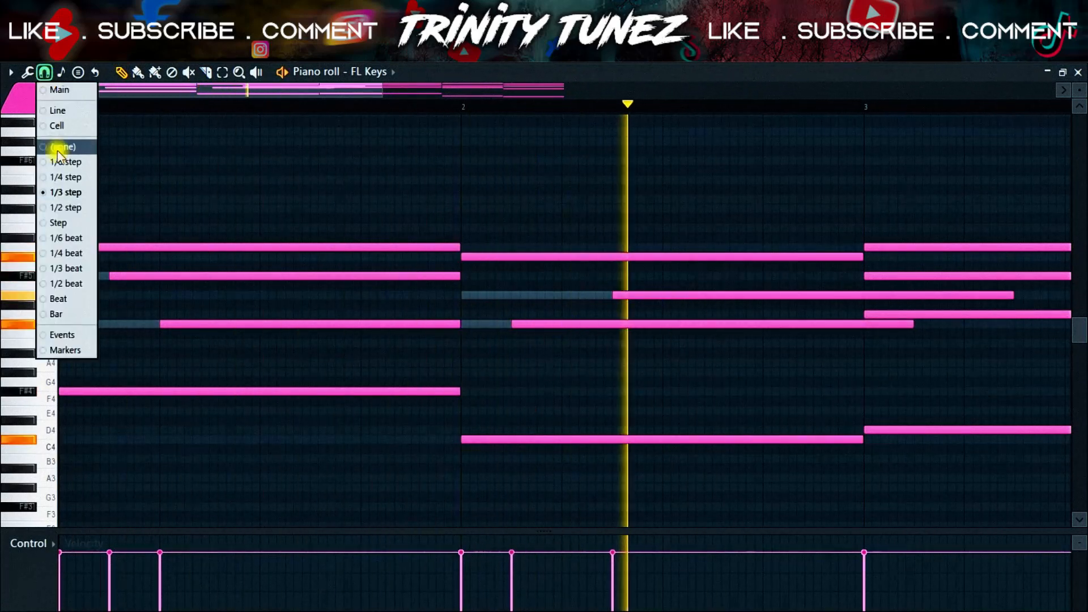
{"action": "left_click", "coordinate": [59, 149]}
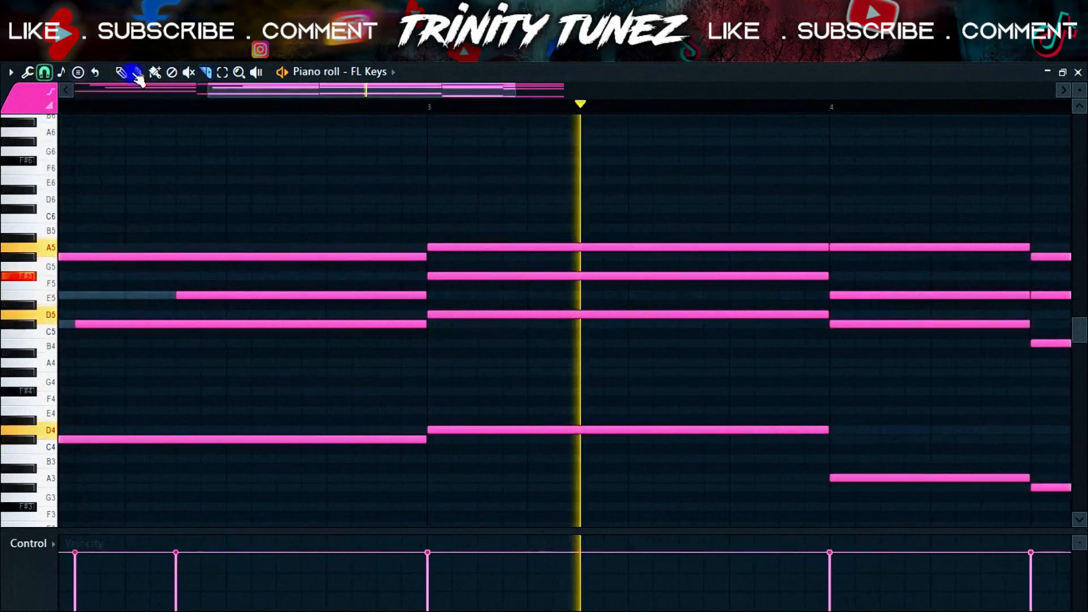
Stagger the bar 3 chord by delaying F#5 about half a beat and D5 about one and a half beats.
{"action": "left_click_drag", "start_coordinate": [462, 276], "coordinate": [538, 280]}
{"action": "left_click_drag", "start_coordinate": [494, 317], "coordinate": [595, 318]}
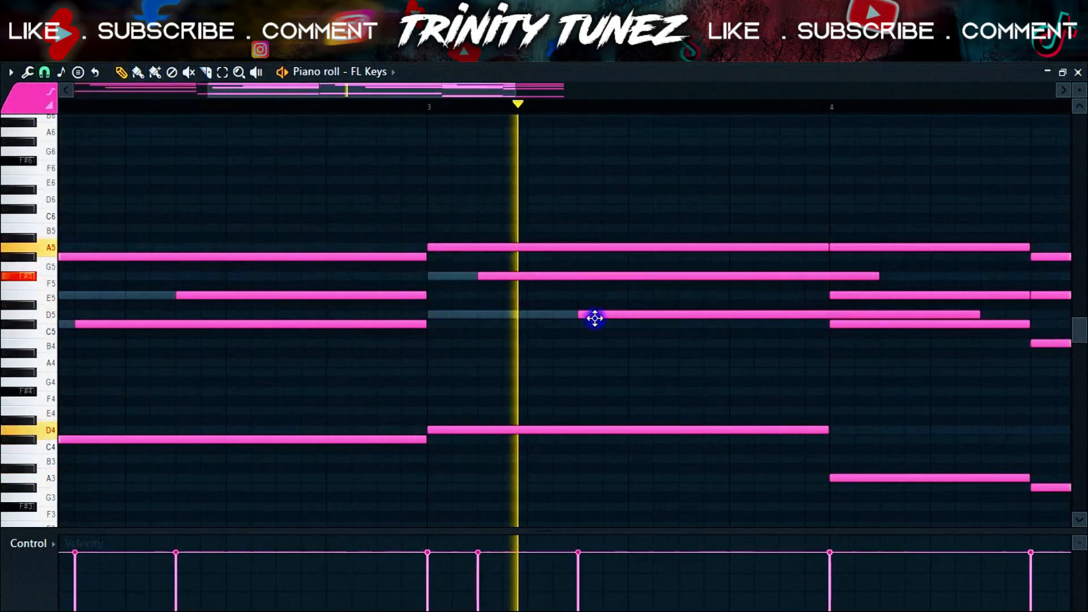
Start A5 about one beat into bar 3, and delay E5 about one beat and A5 about half a beat in bar 4's first chord.
{"action": "left_click_drag", "start_coordinate": [371, 91], "coordinate": [394, 91]}
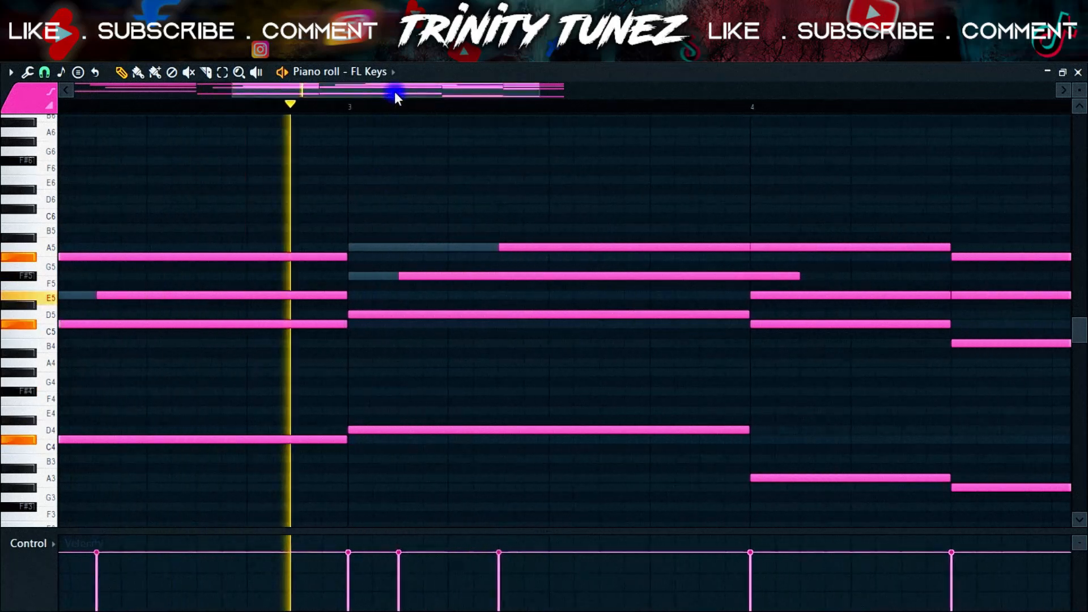
{"action": "left_click_drag", "start_coordinate": [528, 249], "coordinate": [479, 250]}
{"action": "left_click_drag", "start_coordinate": [246, 91], "coordinate": [307, 91]}
{"action": "mouse_move", "coordinate": [597, 276]}
{"action": "left_mouse_down"}
{"action": "mouse_move", "coordinate": [553, 278]}
{"action": "mouse_move", "coordinate": [683, 295]}
{"action": "left_mouse_up"}
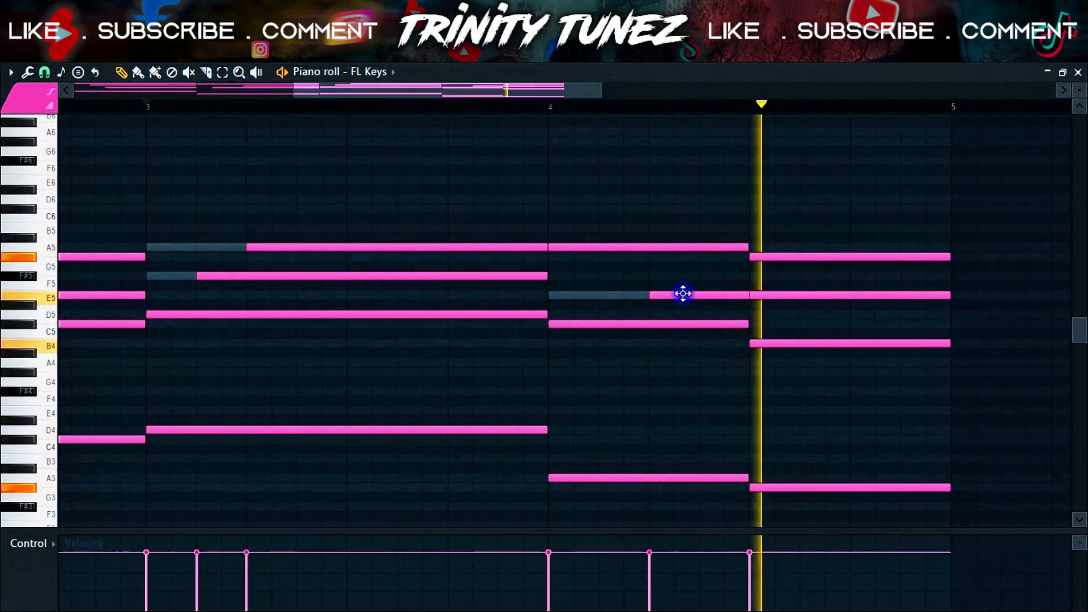
{"action": "mouse_move", "coordinate": [571, 324]}
{"action": "left_mouse_down"}
{"action": "mouse_move", "coordinate": [622, 323]}
{"action": "mouse_move", "coordinate": [573, 324]}
{"action": "left_mouse_up"}
{"action": "left_click_drag", "start_coordinate": [603, 248], "coordinate": [653, 248]}
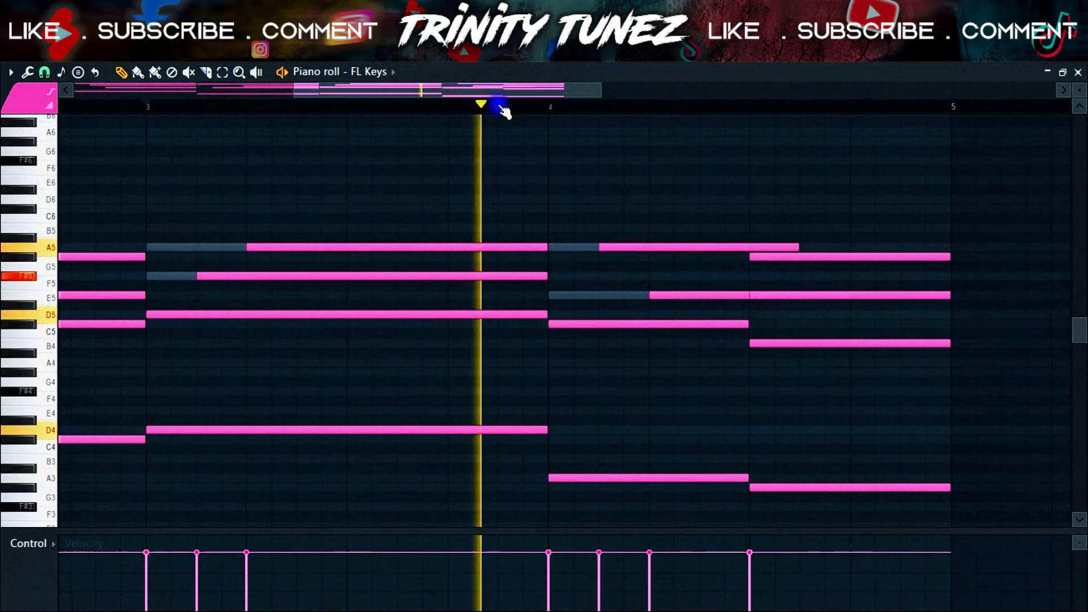
Delay the last chord's E5 about half a beat and slice off the previous chord's tails at the middle of bar 4.
{"action": "left_click_drag", "start_coordinate": [499, 90], "coordinate": [549, 91]}
{"action": "left_click_drag", "start_coordinate": [608, 295], "coordinate": [658, 297]}
{"action": "left_click", "coordinate": [206, 73]}
{"action": "left_click_drag", "start_coordinate": [585, 305], "coordinate": [584, 239]}
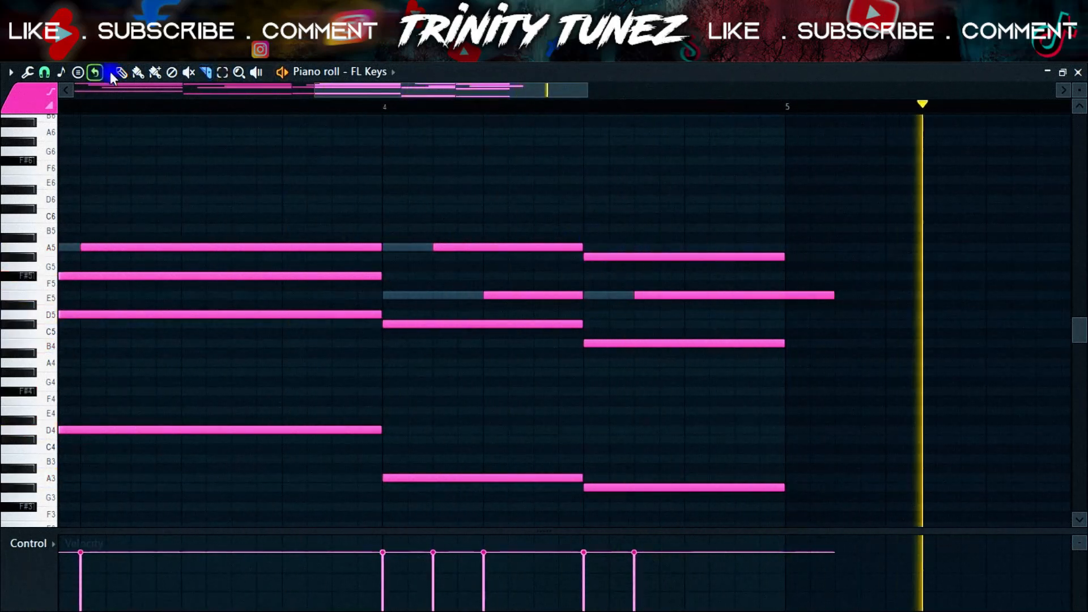
Stagger the last chord with G#5 about half a beat late and E5 about one beat late, slicing off the tails at bar 5.
{"action": "left_click_drag", "start_coordinate": [666, 295], "coordinate": [717, 295]}
{"action": "left_click", "coordinate": [299, 107]}
{"action": "left_click", "coordinate": [206, 72]}
{"action": "left_click_drag", "start_coordinate": [788, 309], "coordinate": [786, 243]}
{"action": "left_click_drag", "start_coordinate": [337, 88], "coordinate": [74, 90]}
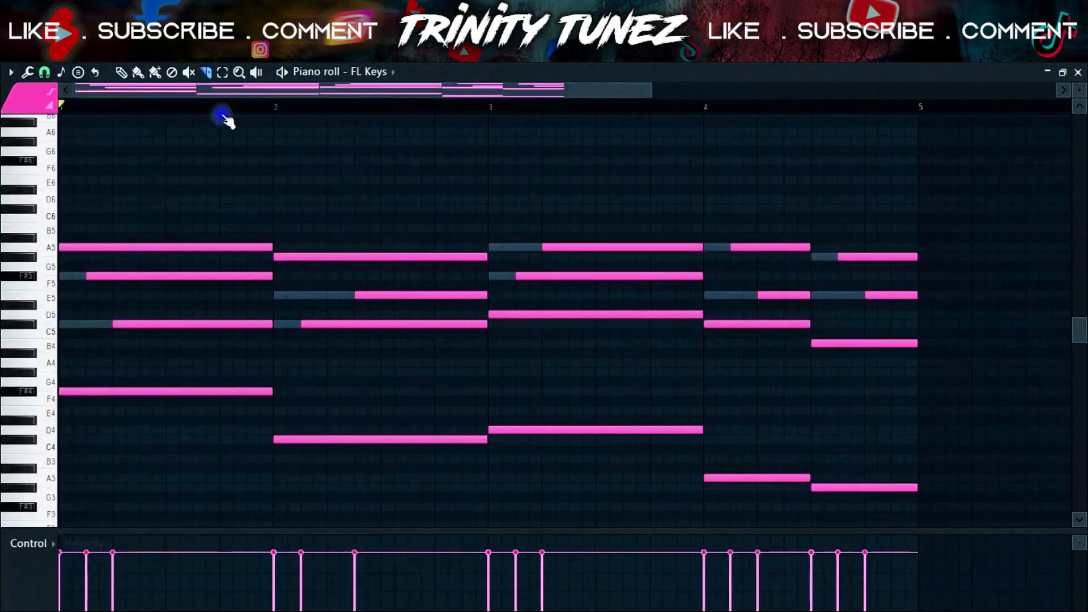
Transpose the FL Keys notes down an octave, raise them to one octave above the original progression, and close the piano roll.
{"action": "left_click", "coordinate": [120, 73]}
{"action": "key", "text": "ctrl+Down"}
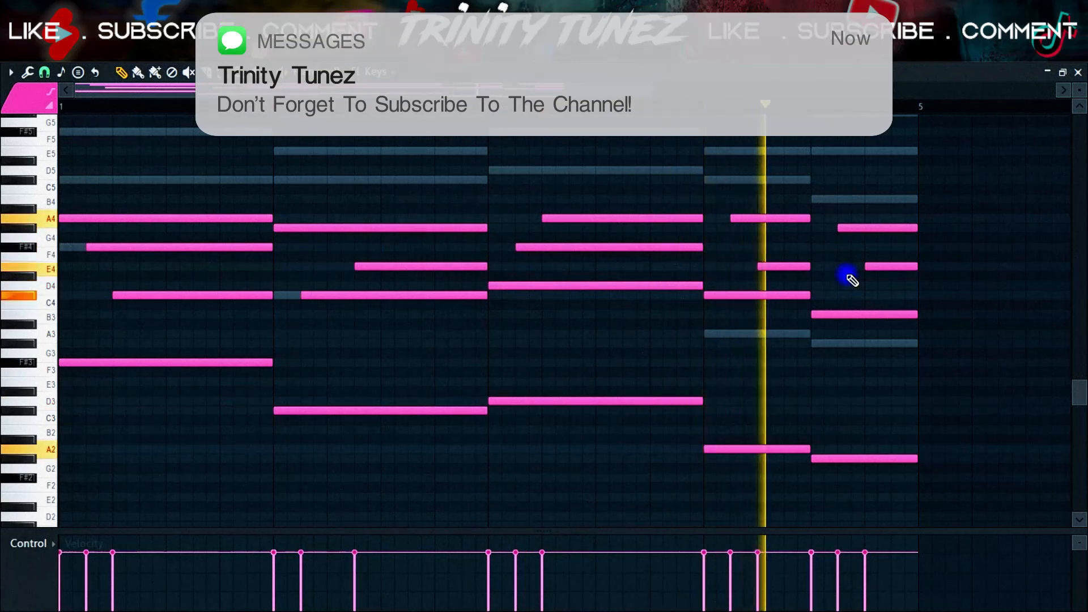
{"action": "scroll", "coordinate": [850, 278], "scroll_direction": "up", "scroll_amount": 5}
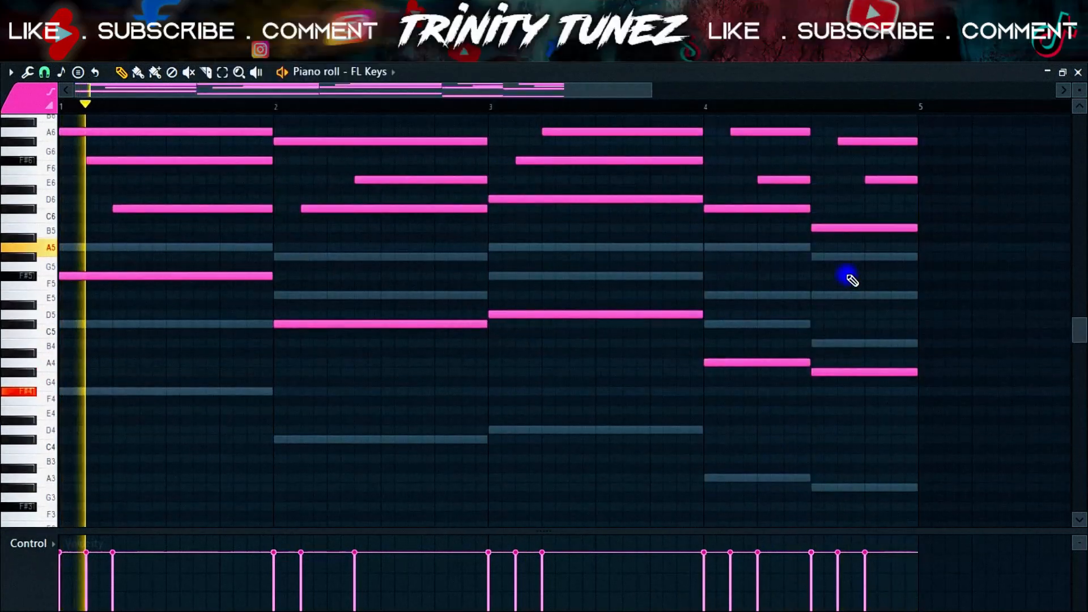
{"action": "left_click", "coordinate": [1079, 72]}
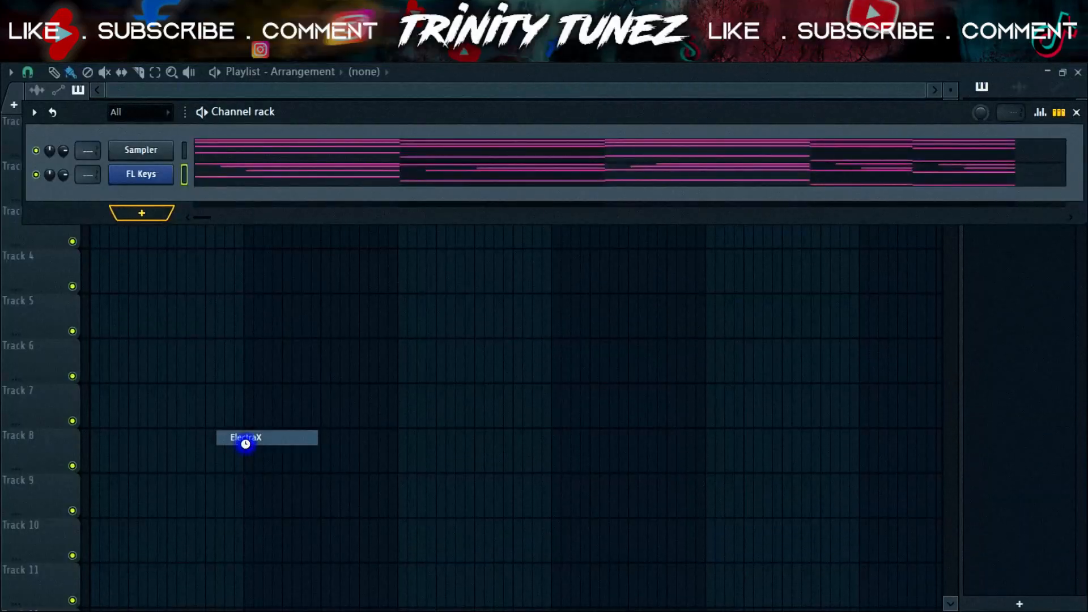
Add an ElectraX channel and load the Keys patch 1 Noisy Trance MF.
{"action": "left_click_drag", "start_coordinate": [246, 444], "coordinate": [245, 443]}
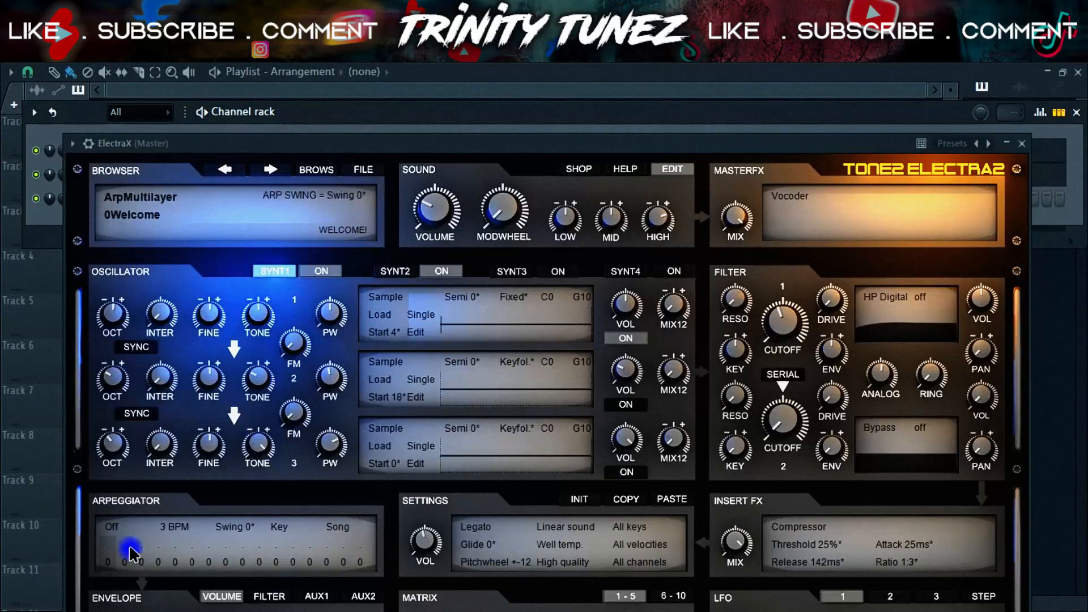
{"action": "left_click", "coordinate": [147, 201]}
{"action": "left_click", "coordinate": [126, 377]}
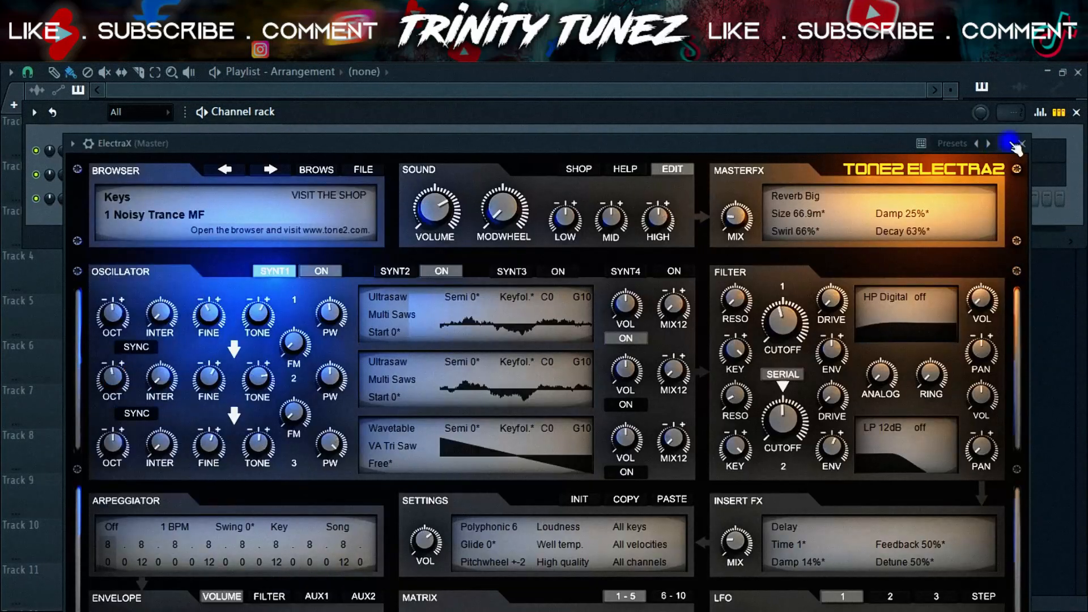
Copy the chord notes into the ElectraX channel and switch its patch to 1 Sparkling Bells BT.
{"action": "left_click", "coordinate": [1022, 144]}
{"action": "right_click", "coordinate": [143, 201]}
{"action": "left_click", "coordinate": [119, 128]}
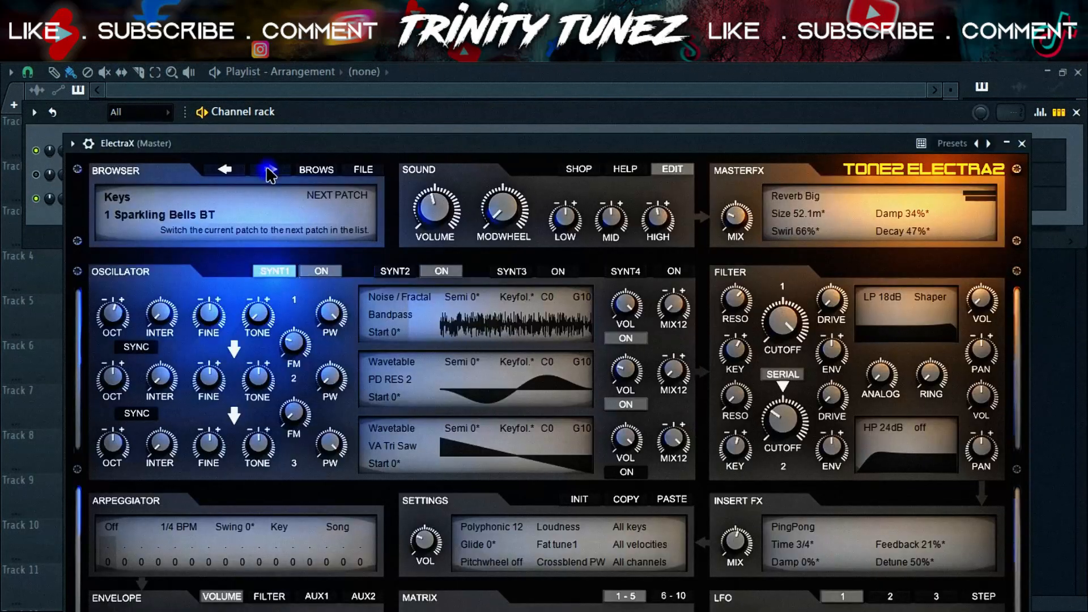
{"action": "left_click", "coordinate": [312, 89]}
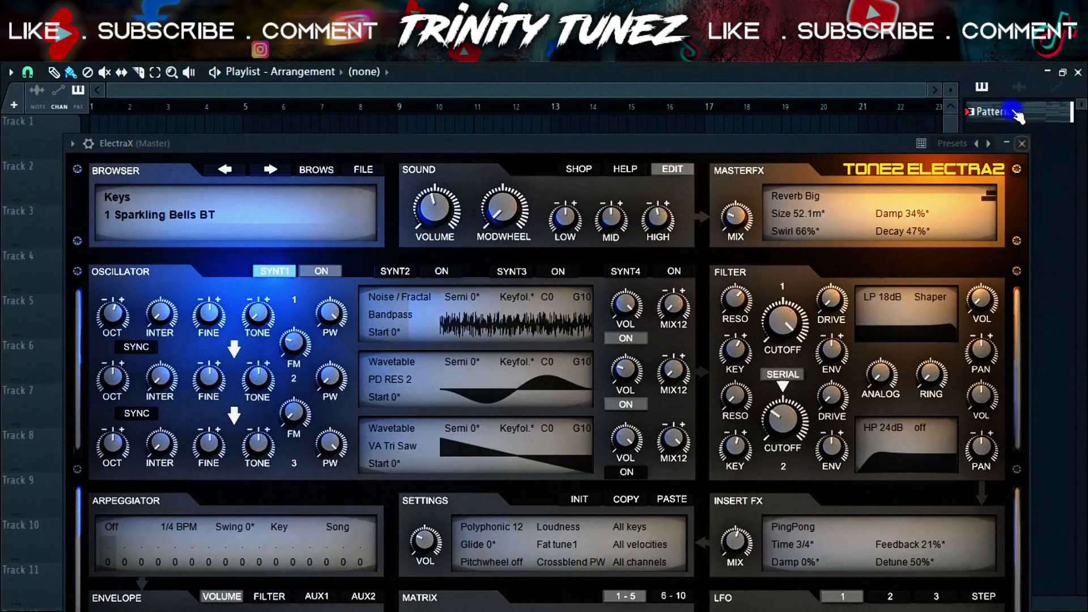
Close the ElectraX window, transpose its notes down an octave in the piano roll, and return to the channel rack.
{"action": "left_click", "coordinate": [1022, 143]}
{"action": "left_click", "coordinate": [1078, 73]}
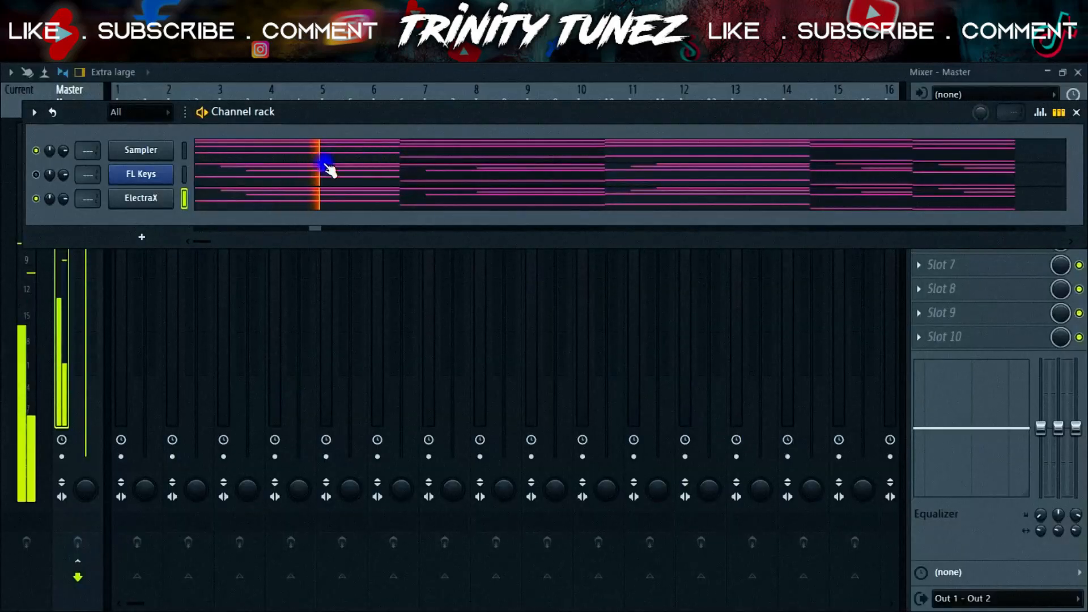
{"action": "left_click", "coordinate": [295, 206]}
{"action": "scroll", "coordinate": [296, 206], "scroll_direction": "up", "scroll_amount": 3}
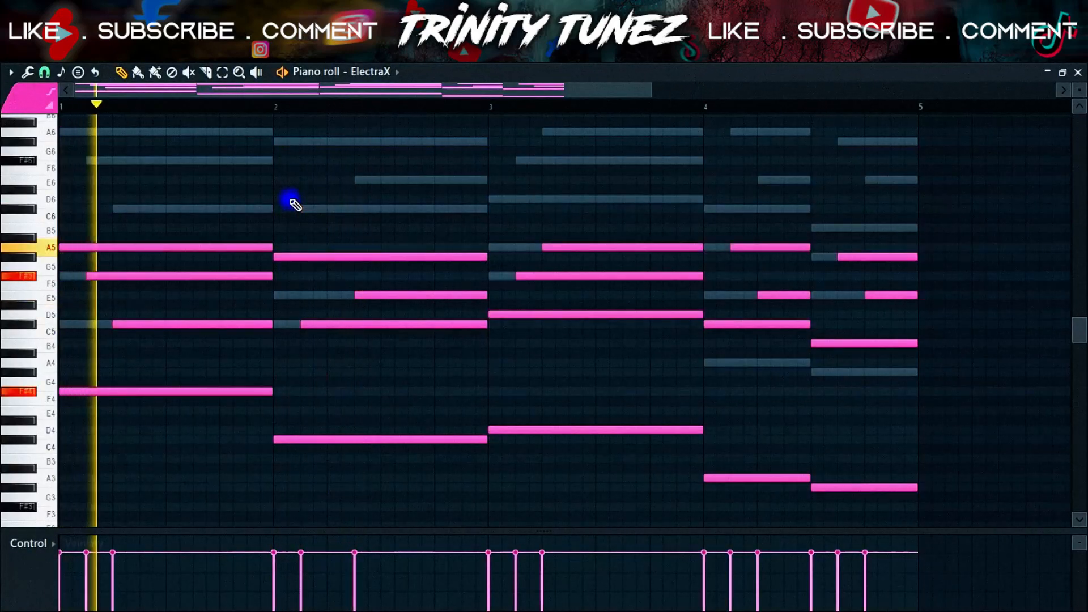
{"action": "left_click", "coordinate": [762, 45]}
{"action": "left_click", "coordinate": [749, 45]}
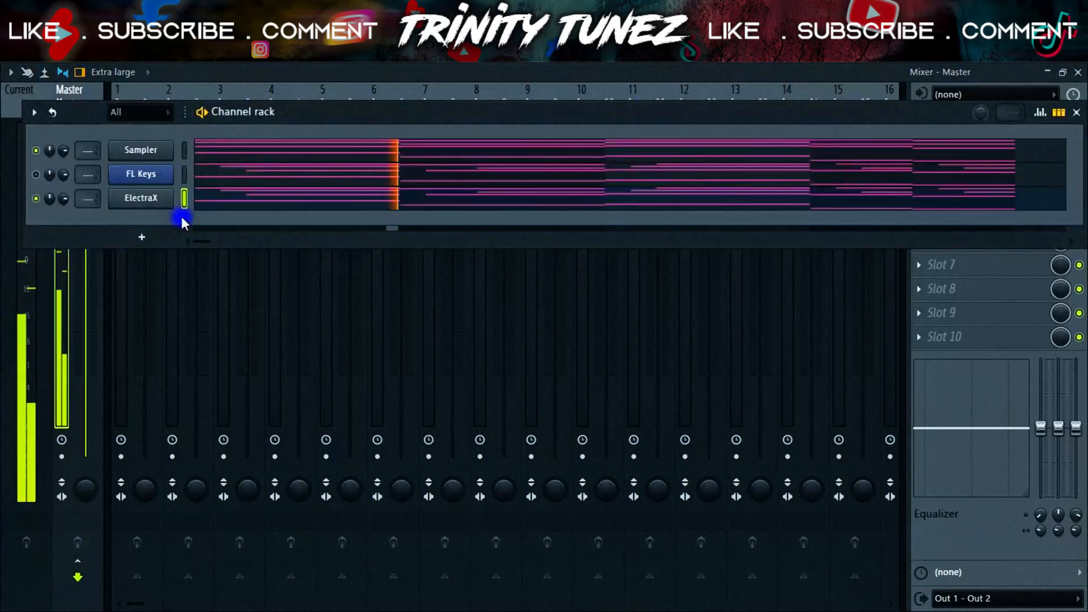
Add a Lounge Lizard EP-4 channel and close its plugin window.
{"action": "left_click", "coordinate": [142, 233]}
{"action": "left_click", "coordinate": [267, 498]}
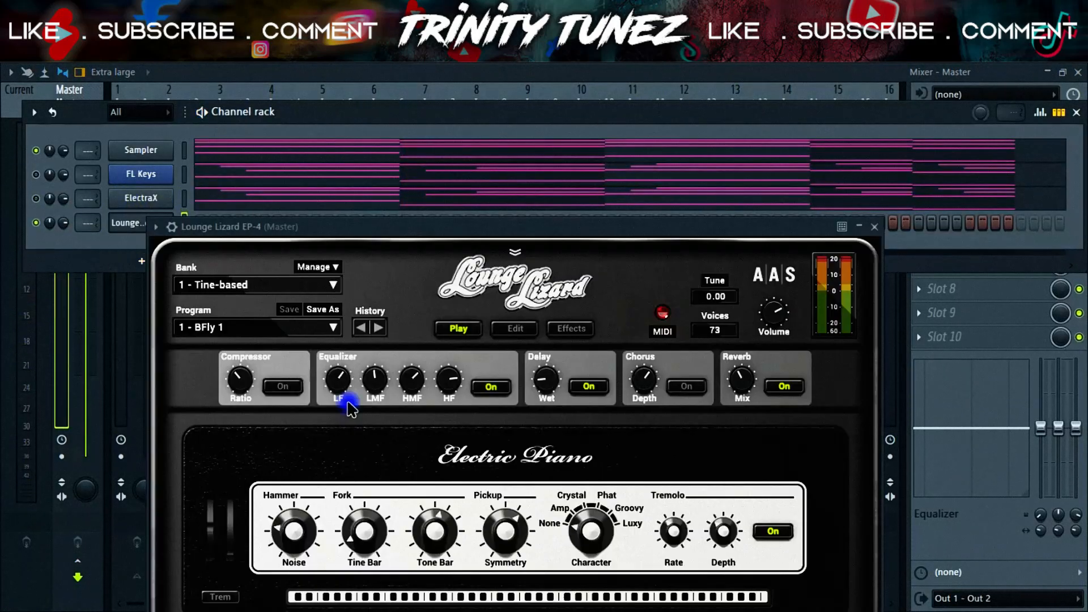
{"action": "left_click", "coordinate": [874, 226]}
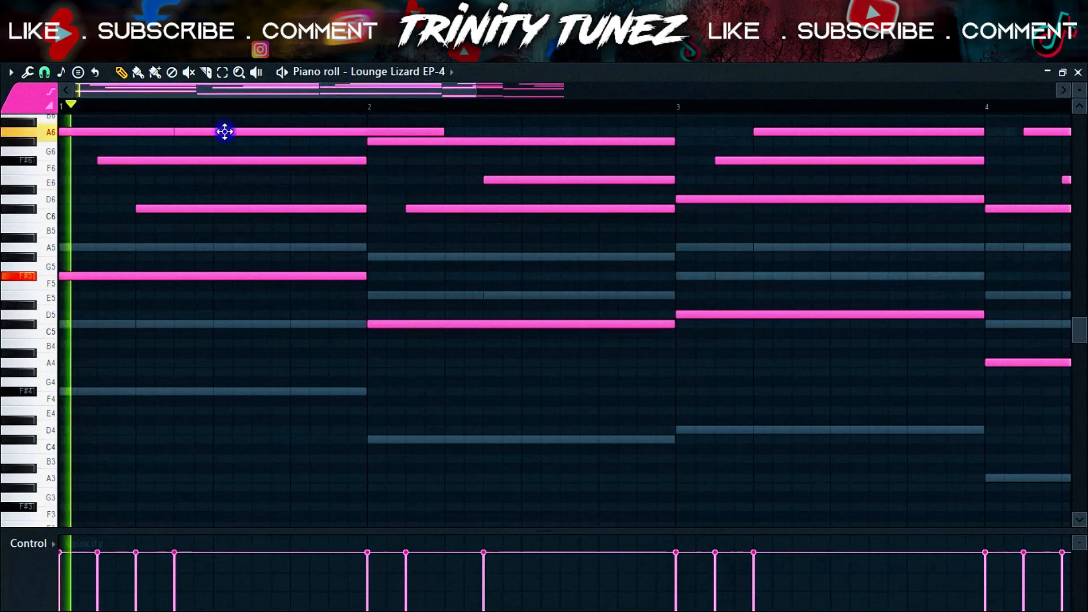
Break bar 1's A6 into a short and a later note, and add G#5 one beat into bar 2, ending at bar 3.
{"action": "key", "text": "space"}
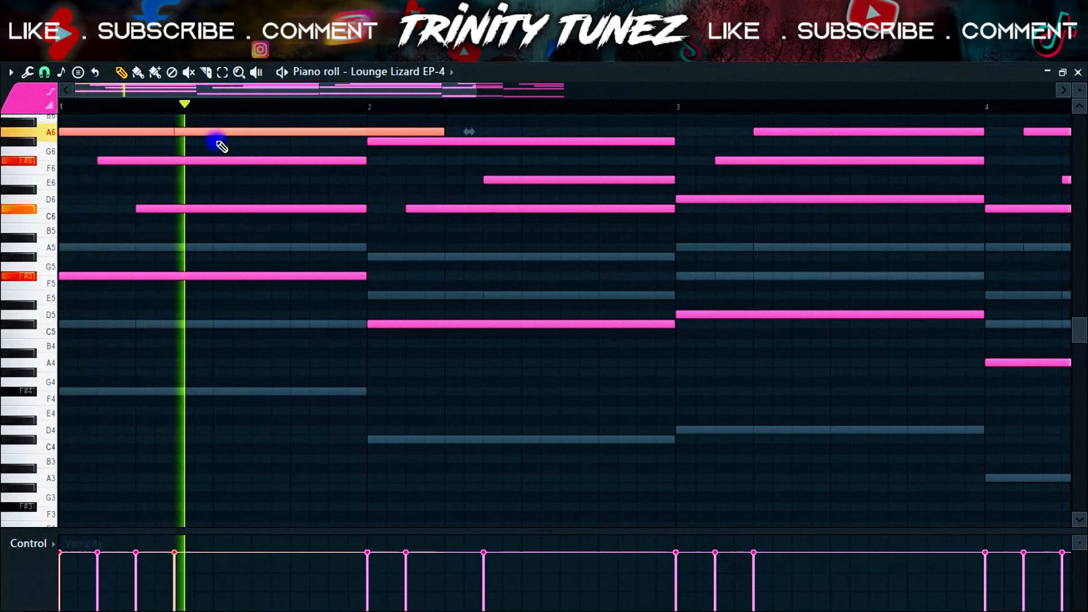
{"action": "key", "text": "ctrl+z"}
{"action": "left_click", "coordinate": [448, 256]}
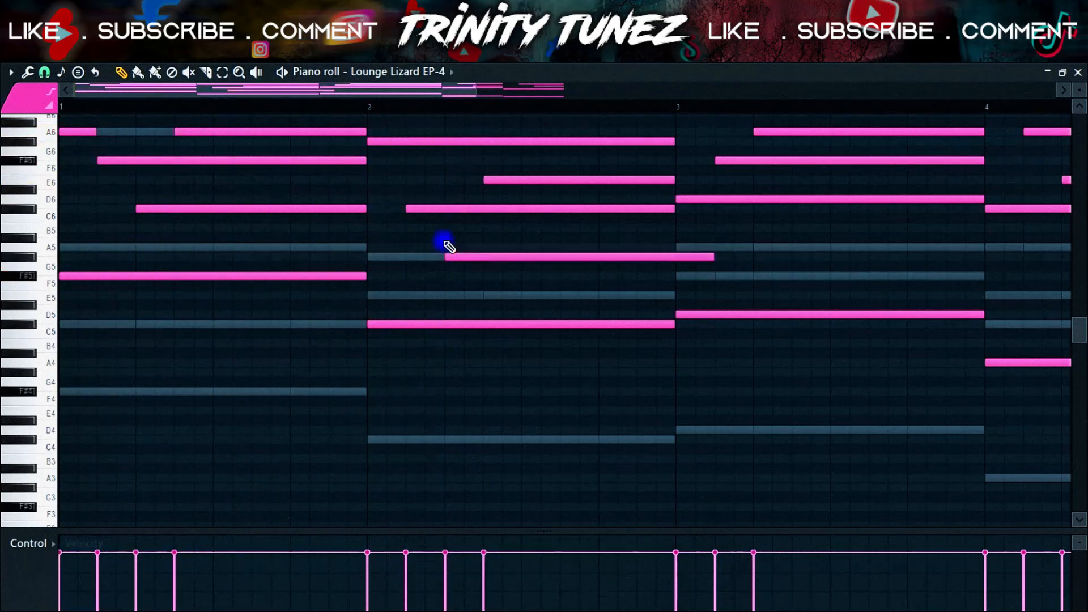
{"action": "key", "text": "space"}
{"action": "left_click_drag", "start_coordinate": [712, 257], "coordinate": [677, 258]}
Add an A5 about half a beat before bar 4, trim it to the middle of bar 4, and play back the pattern.
{"action": "left_click_drag", "start_coordinate": [249, 91], "coordinate": [403, 91]}
{"action": "left_click", "coordinate": [562, 248]}
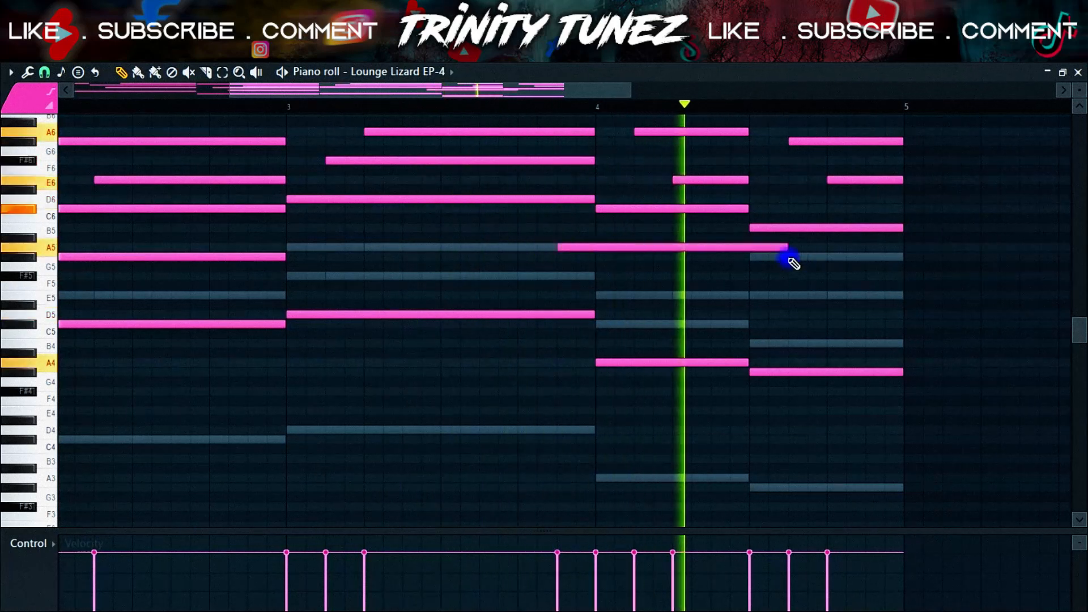
{"action": "left_click_drag", "start_coordinate": [785, 248], "coordinate": [747, 250]}
{"action": "key", "text": "space"}
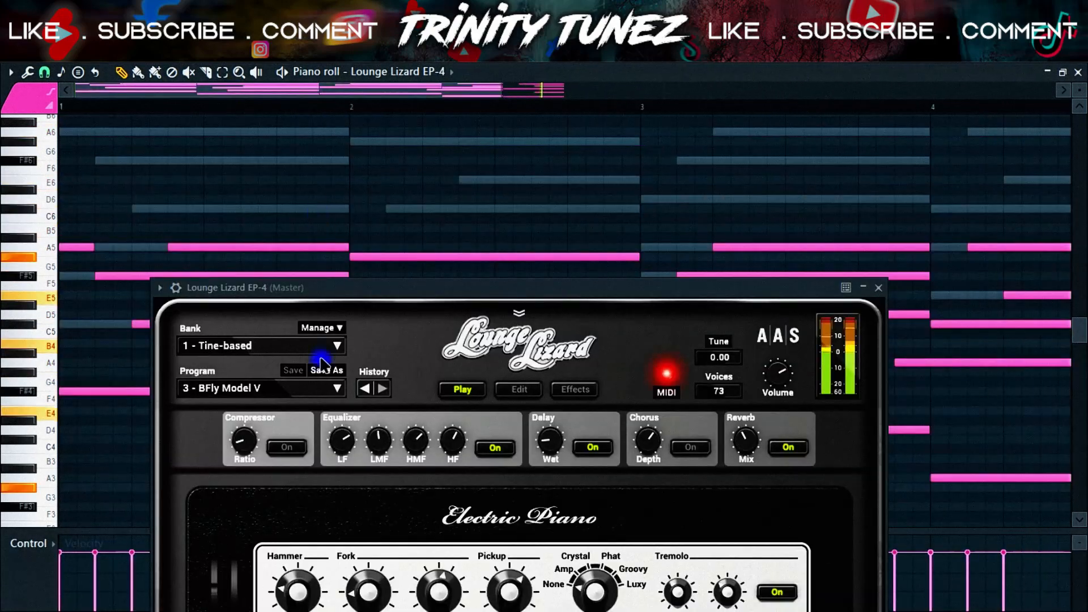
Try other programs from the Tine-based bank in Lounge Lizard EP-4.
{"action": "left_click", "coordinate": [338, 389]}
{"action": "left_click", "coordinate": [325, 389]}
{"action": "left_click", "coordinate": [325, 388]}
{"action": "left_click", "coordinate": [325, 388]}
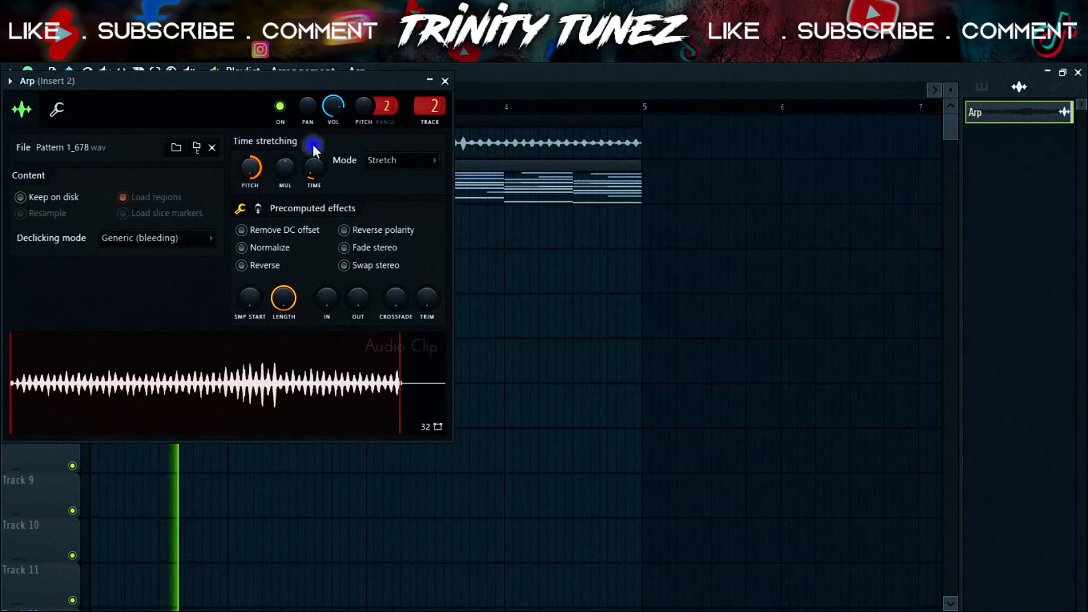
Close the Arp clip settings, lower the Insert 2 mixer fader, and return to the playlist.
{"action": "left_click", "coordinate": [446, 82]}
{"action": "left_click", "coordinate": [161, 318]}
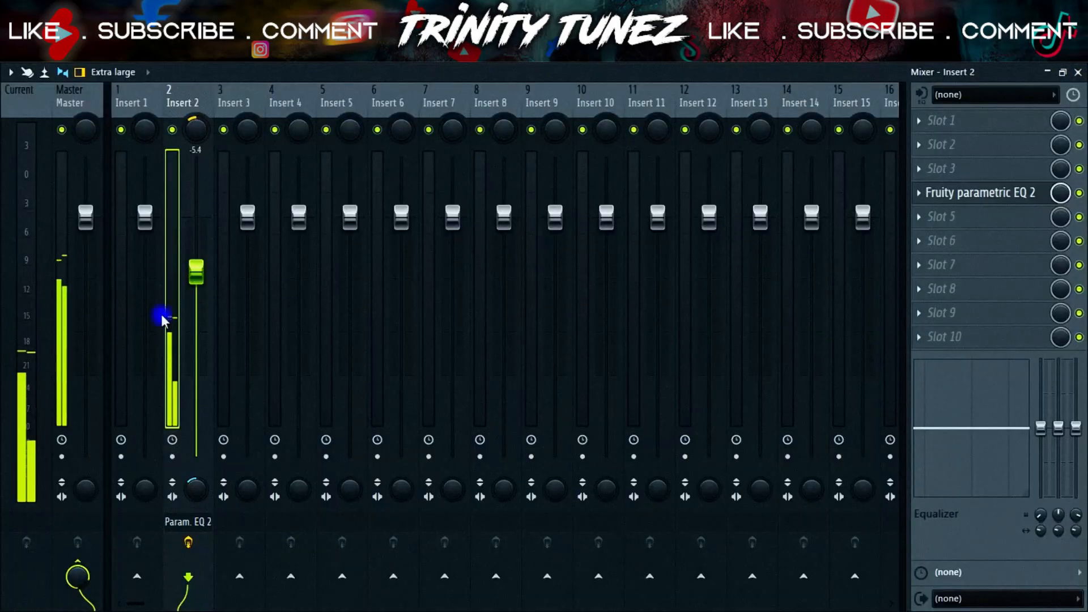
{"action": "left_click_drag", "start_coordinate": [192, 289], "coordinate": [193, 312]}
{"action": "left_click", "coordinate": [798, 48]}
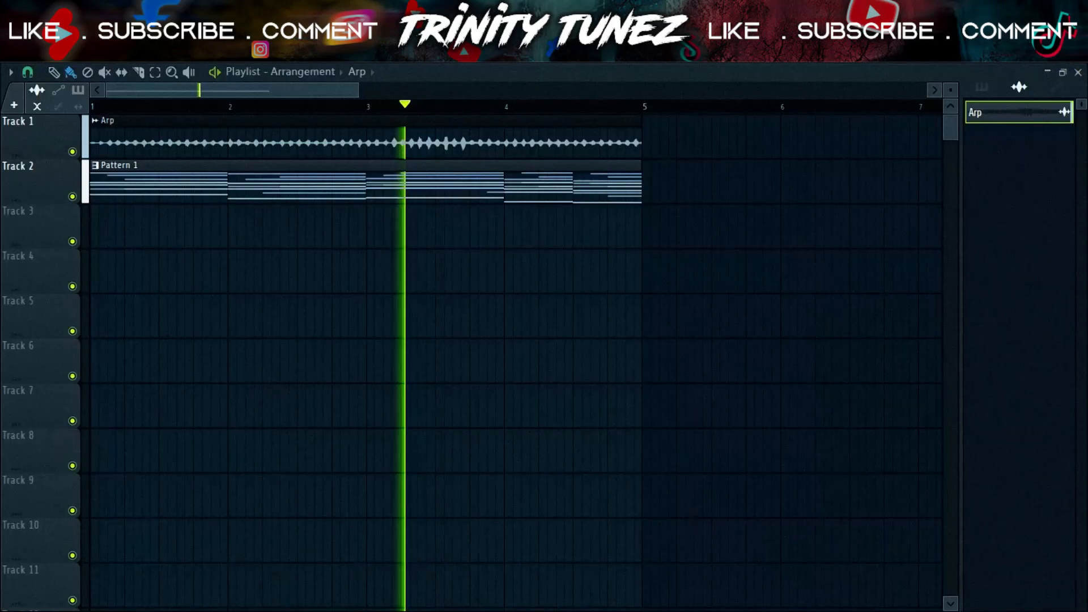
Show the playlist's patterns and create a new Pattern 2.
{"action": "left_click", "coordinate": [982, 87]}
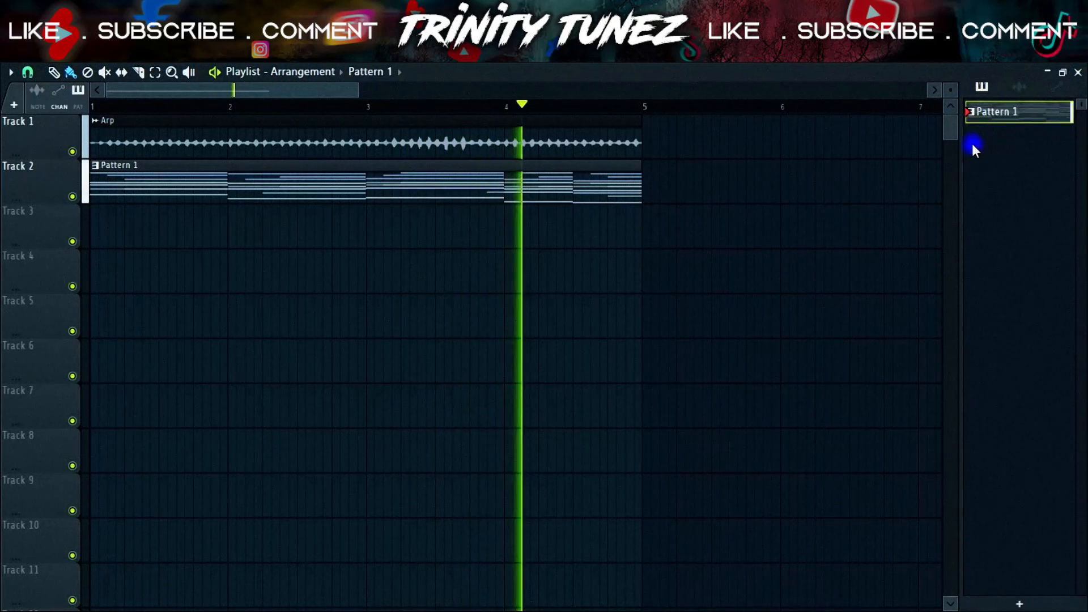
{"action": "left_click", "coordinate": [972, 144]}
{"action": "left_click", "coordinate": [602, 256]}
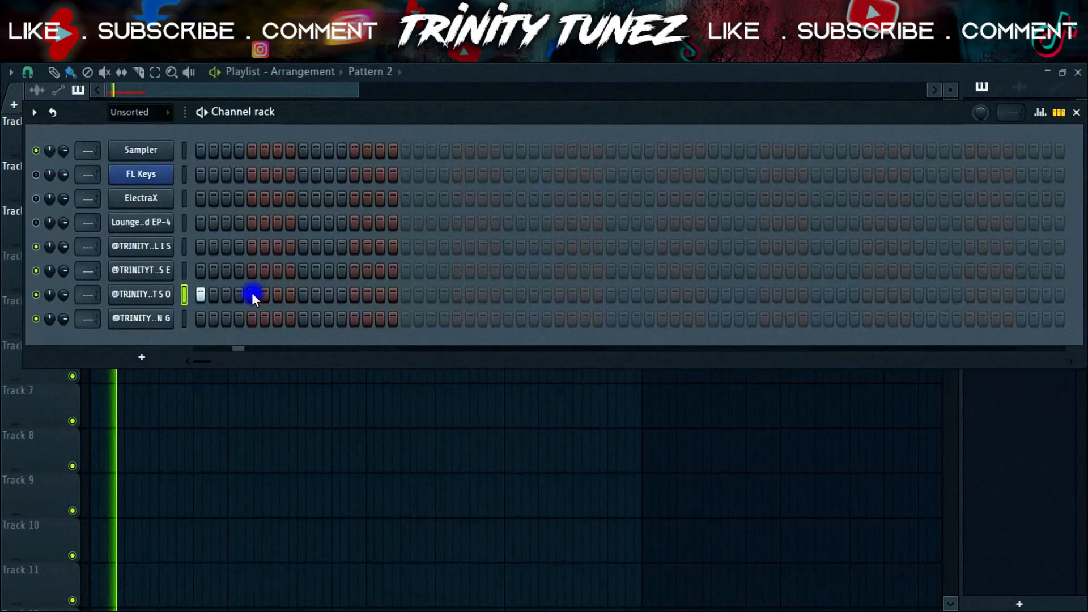
{"action": "left_click", "coordinate": [302, 293]}
{"action": "left_click", "coordinate": [406, 292]}
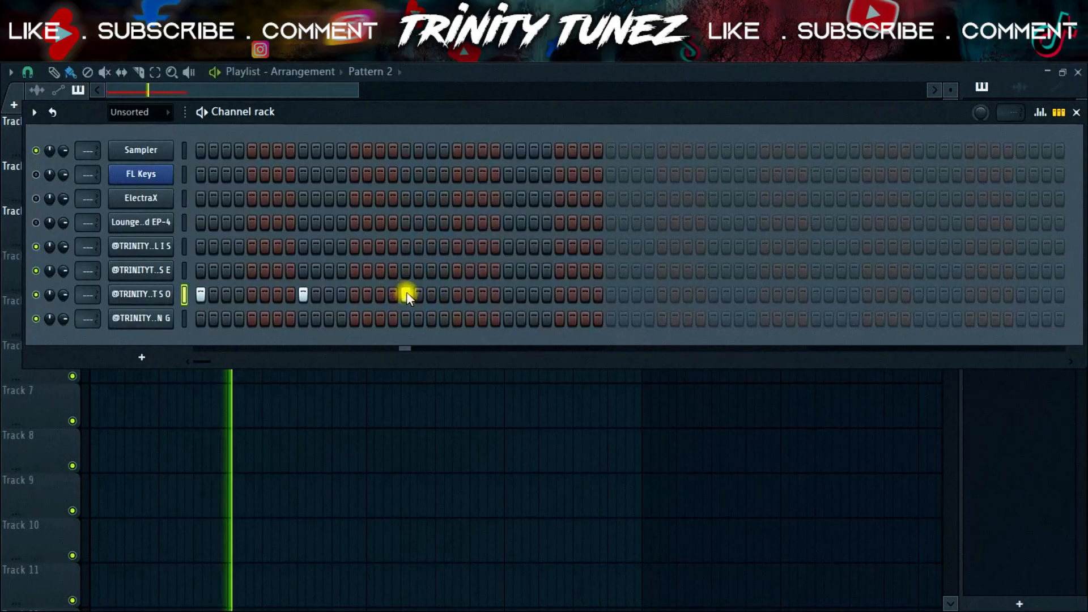
{"action": "left_click", "coordinate": [508, 295]}
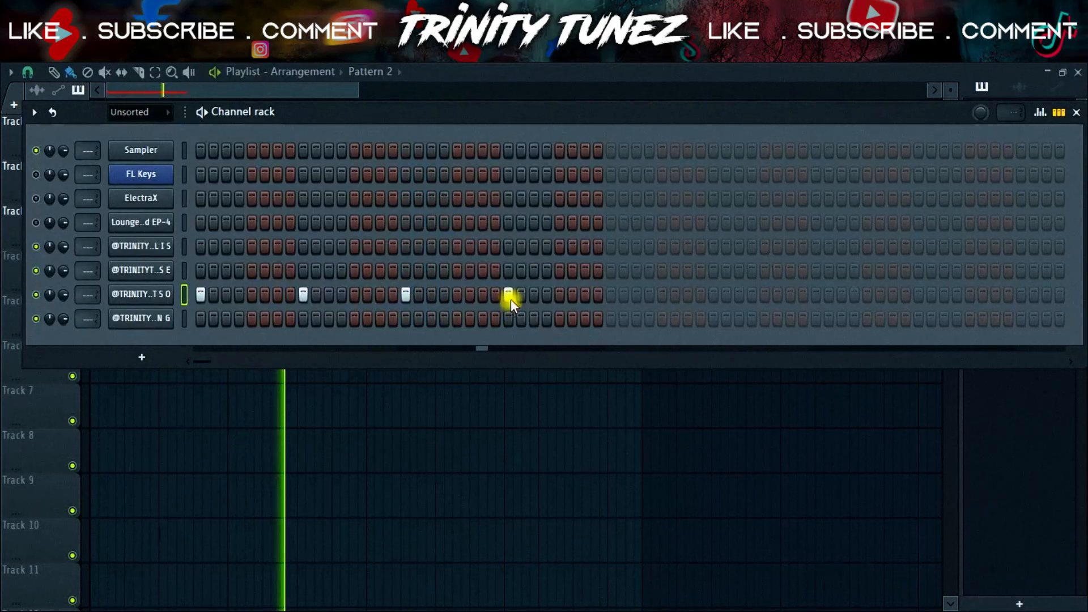
{"action": "left_click", "coordinate": [610, 294]}
{"action": "left_click", "coordinate": [713, 294]}
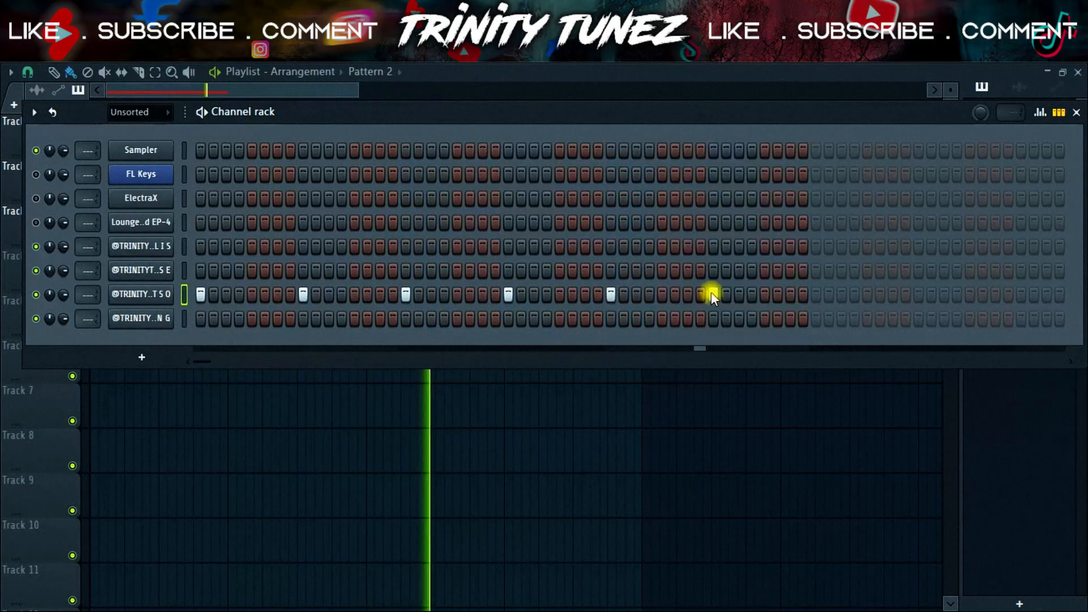
{"action": "left_click", "coordinate": [817, 295]}
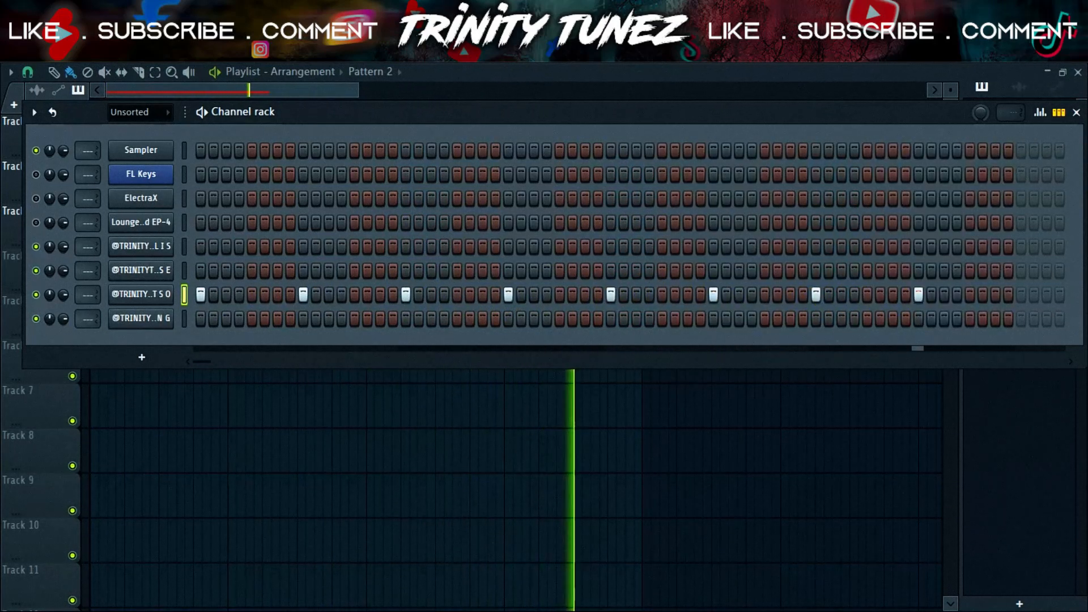
Load the AFRIKA-VOX-WOAH sample and place A4 notes on beat 3 of bar 1 and beat 4 of bar 3.
{"action": "key", "text": "alt+F8"}
{"action": "left_click", "coordinate": [115, 286]}
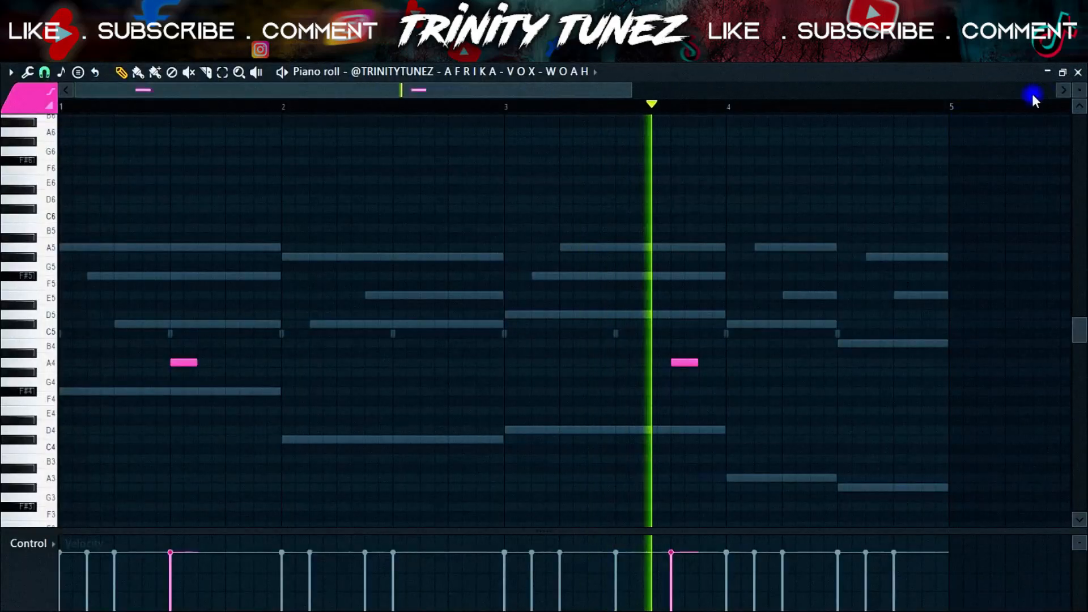
{"action": "left_click", "coordinate": [1078, 73]}
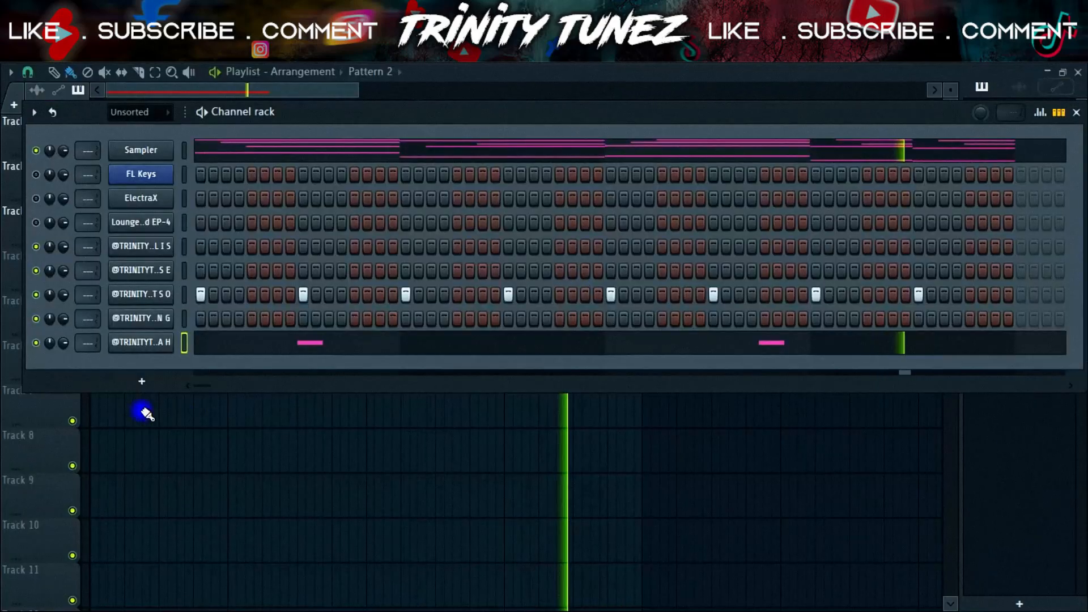
Add an Xpand!2 channel, load the Female Ooh Choir Pad+ patch from the Vocals category, and close the instrument.
{"action": "left_click", "coordinate": [142, 381]}
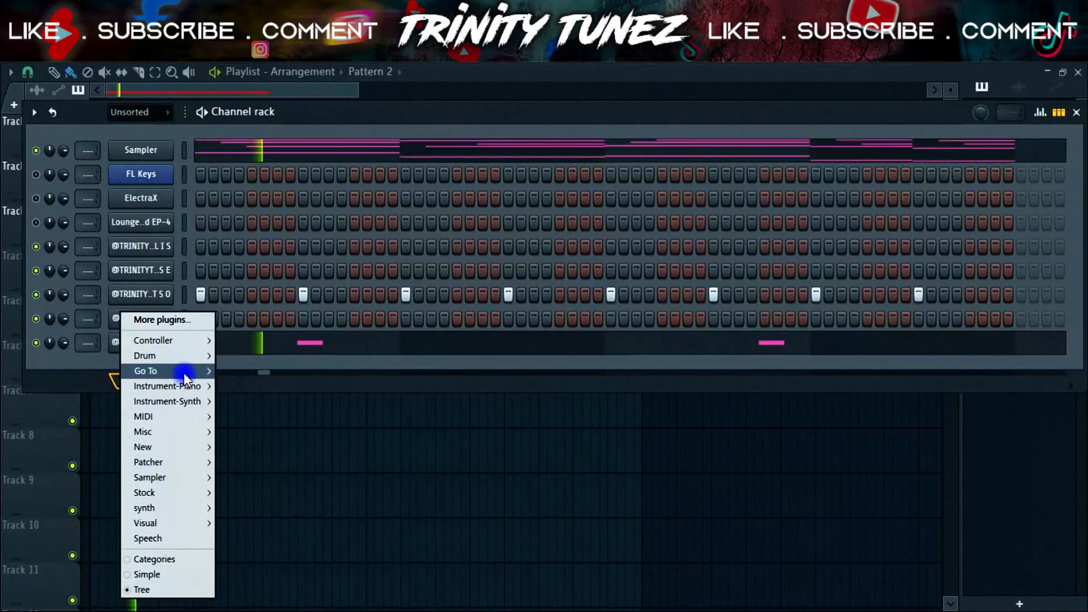
{"action": "mouse_move", "coordinate": [184, 373]}
{"action": "left_click", "coordinate": [243, 447]}
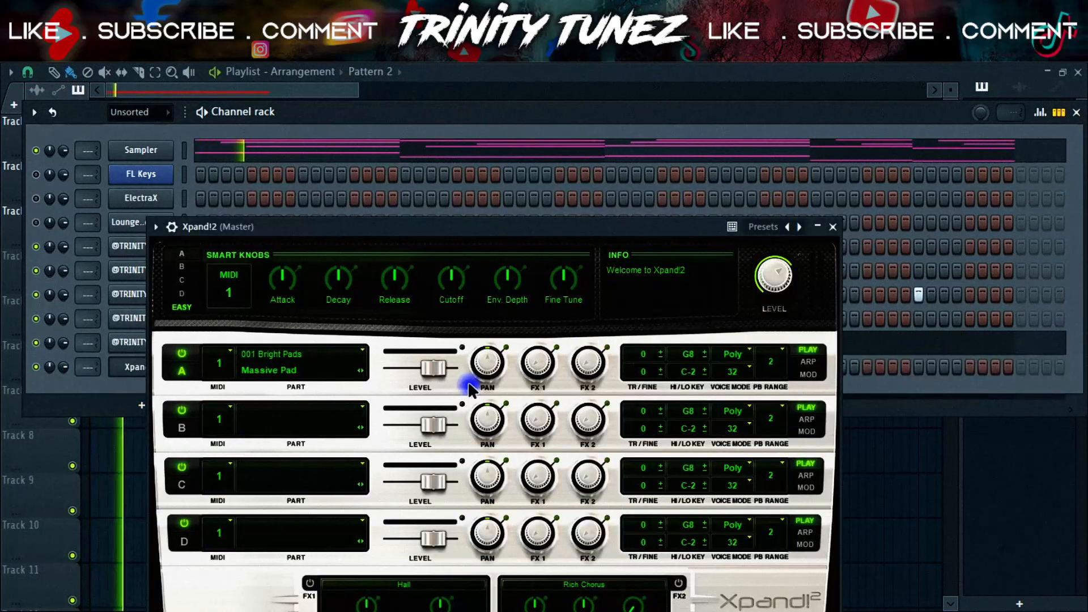
{"action": "left_click", "coordinate": [277, 535]}
{"action": "mouse_move", "coordinate": [268, 459]}
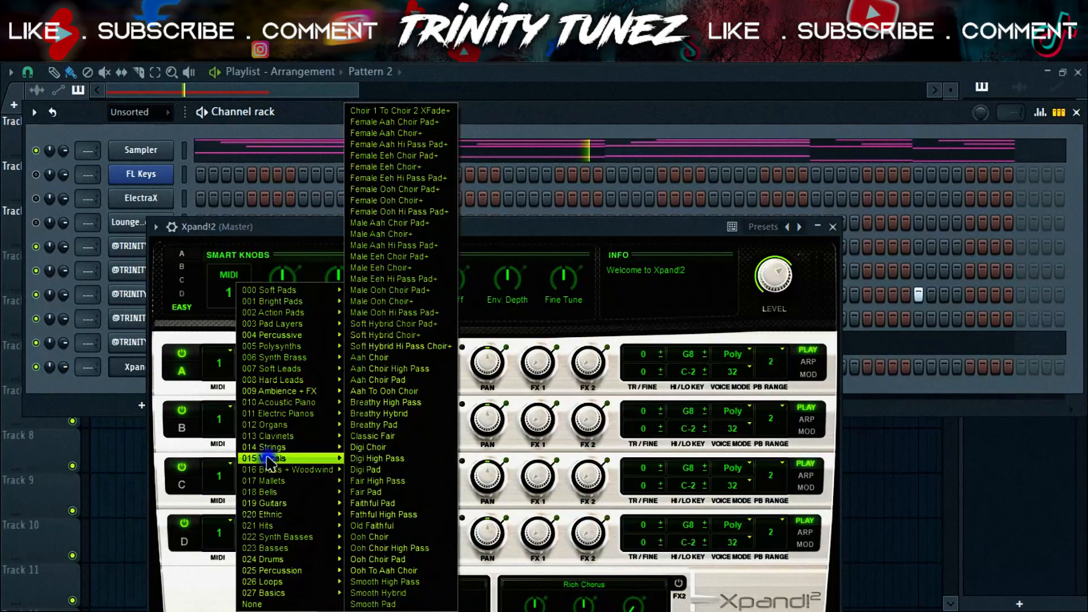
{"action": "left_click", "coordinate": [422, 193]}
{"action": "left_click", "coordinate": [832, 226]}
Place a C#5, E5 and G#5 chord at the start of bar 2 for Xpand!2 and lengthen it to half a bar.
{"action": "left_click", "coordinate": [180, 367]}
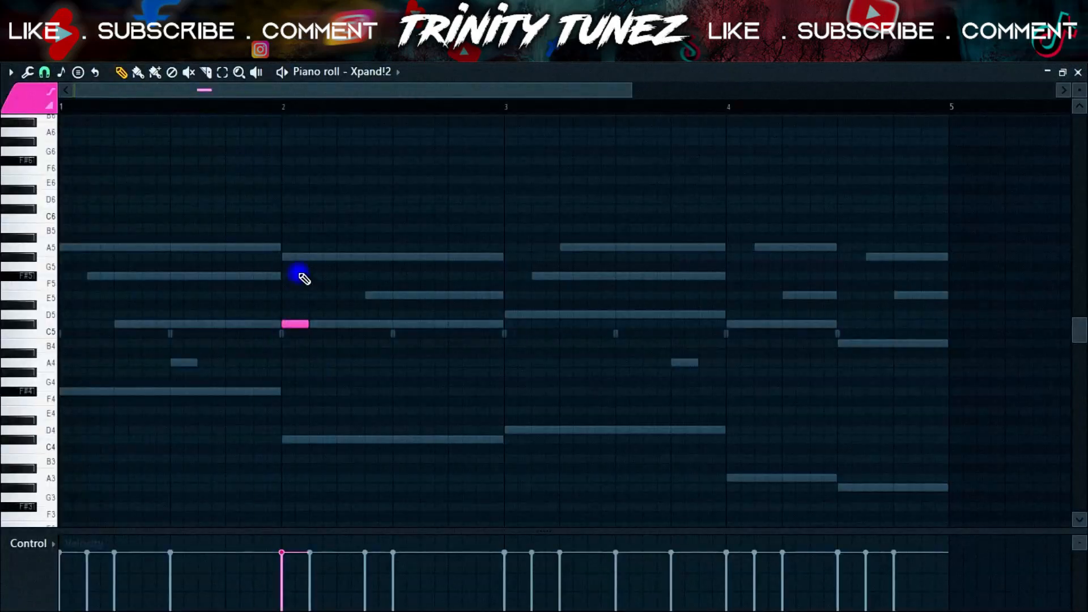
{"action": "left_click", "coordinate": [285, 295]}
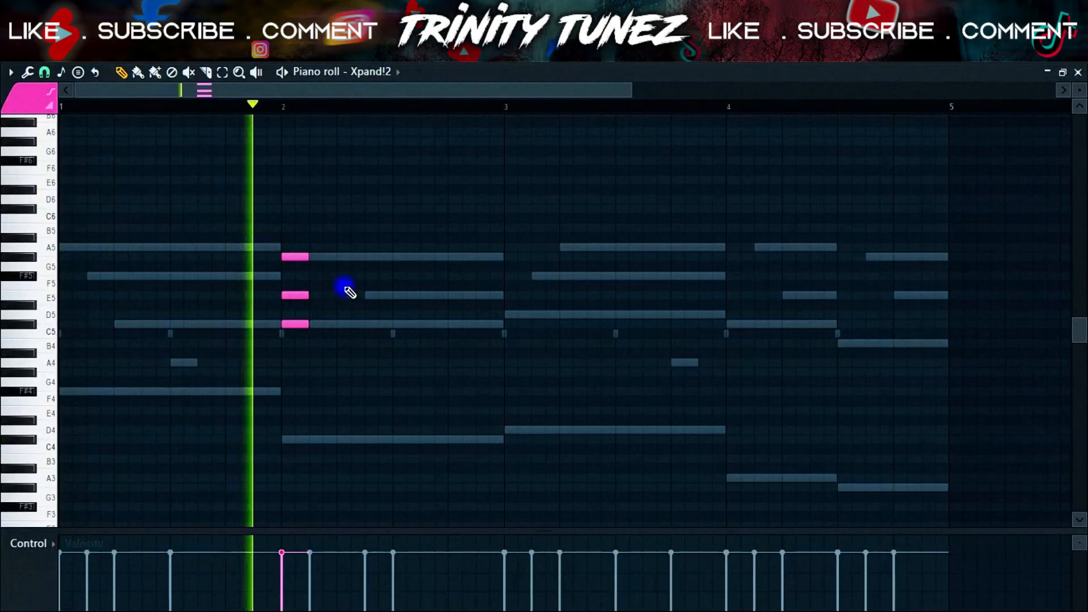
{"action": "key", "text": "ctrl+l"}
{"action": "key", "text": "space"}
{"action": "key", "text": "space"}
{"action": "left_click_drag", "start_coordinate": [501, 223], "coordinate": [392, 327]}
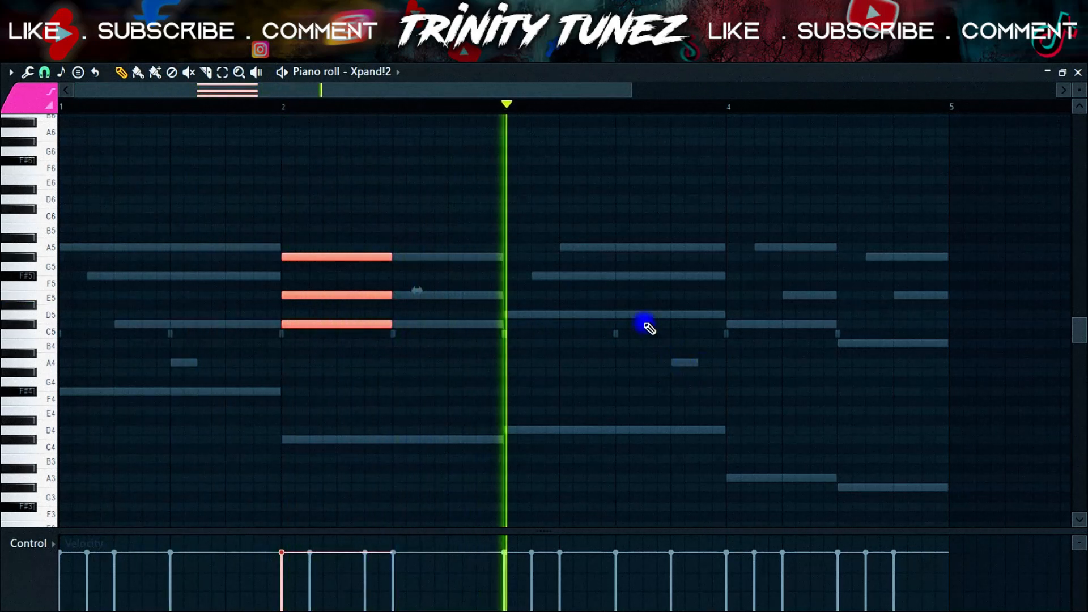
Add half-bar Xpand!2 chords in bar 4: C#5, E5 and A5 on beat 1, E5 and G#5 on beat 3.
{"action": "left_click", "coordinate": [730, 325]}
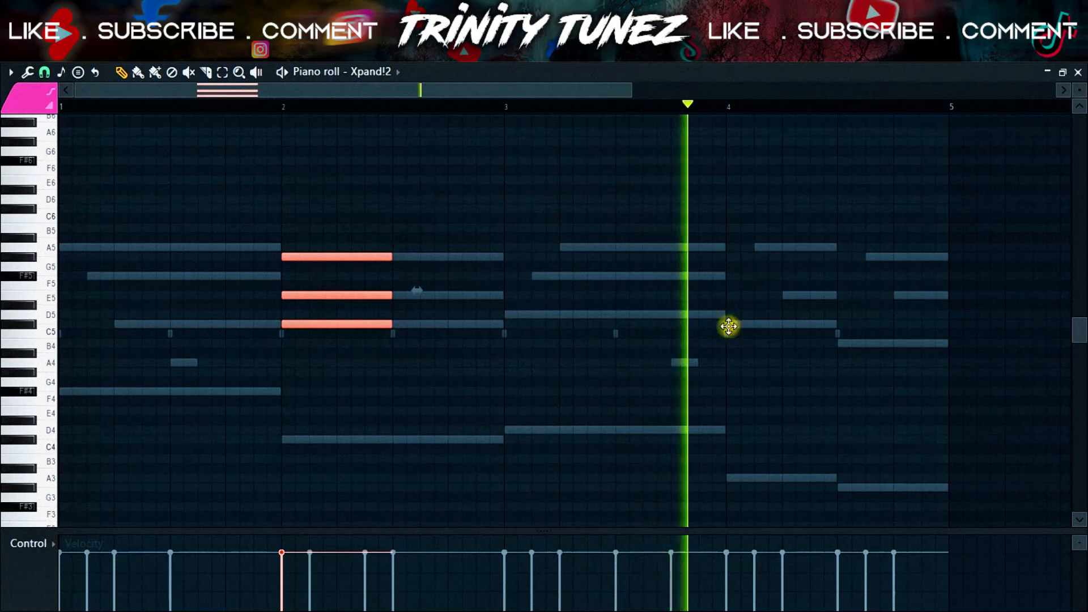
{"action": "left_click", "coordinate": [729, 296]}
{"action": "left_click", "coordinate": [729, 247]}
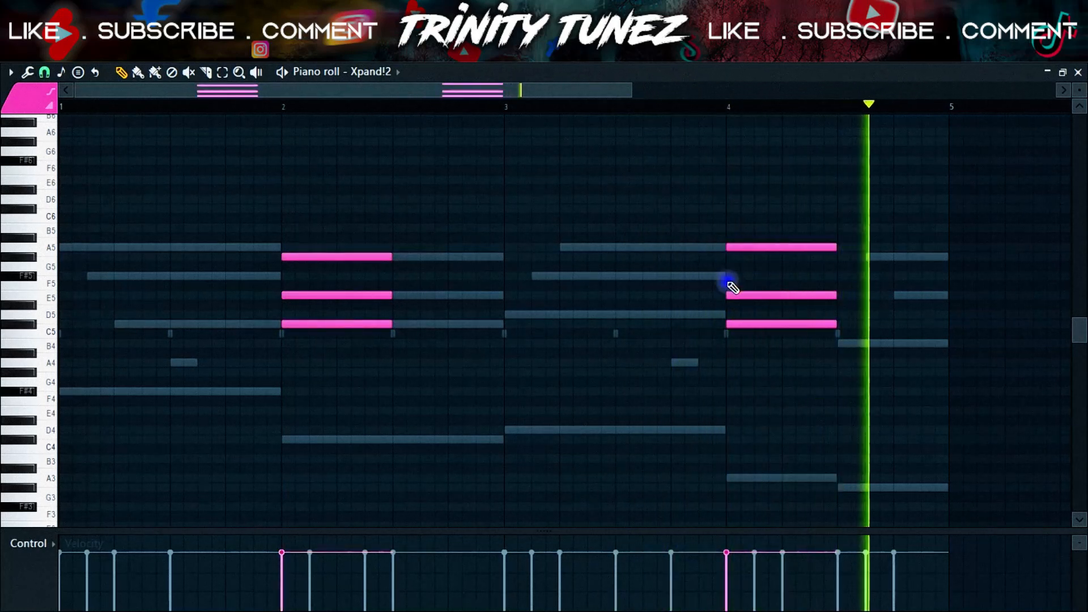
{"action": "left_click", "coordinate": [840, 343]}
{"action": "key", "text": "space"}
{"action": "key", "text": "space"}
{"action": "right_click", "coordinate": [851, 276]}
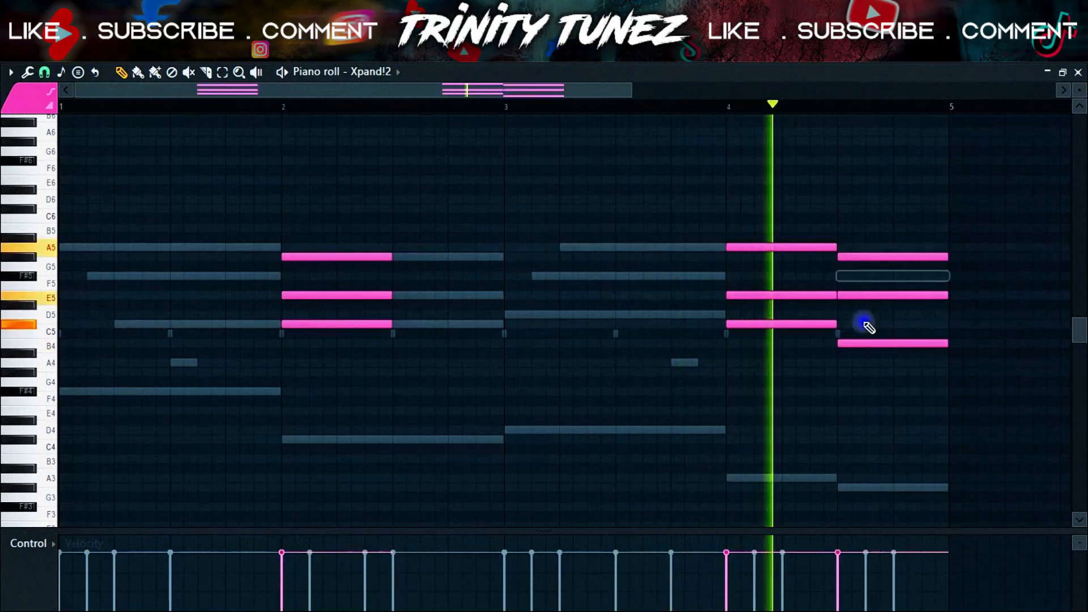
{"action": "right_click", "coordinate": [854, 343]}
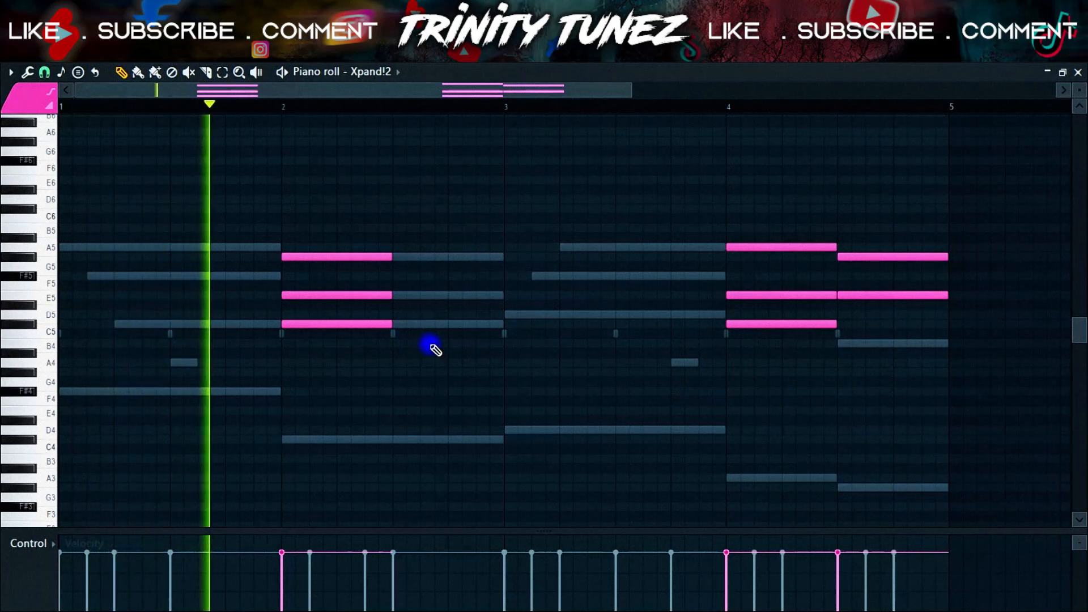
{"action": "left_click", "coordinate": [1081, 72]}
Move the Xpand!2 notes out of Pattern 2 into a new Pattern 3.
{"action": "right_click", "coordinate": [183, 363]}
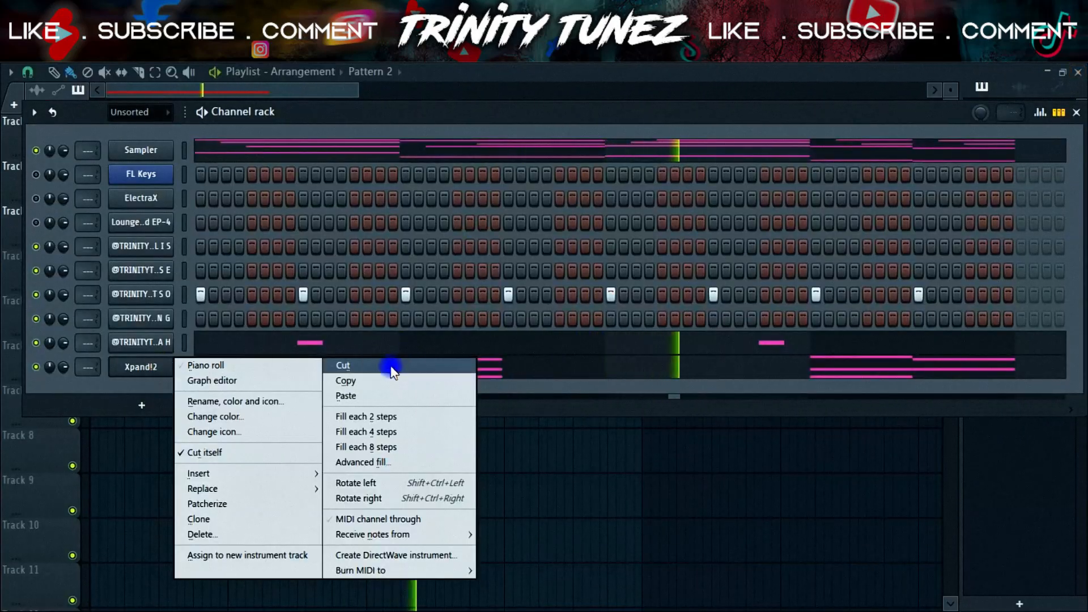
{"action": "left_click", "coordinate": [363, 366]}
{"action": "key", "text": "F4"}
{"action": "right_click", "coordinate": [142, 363]}
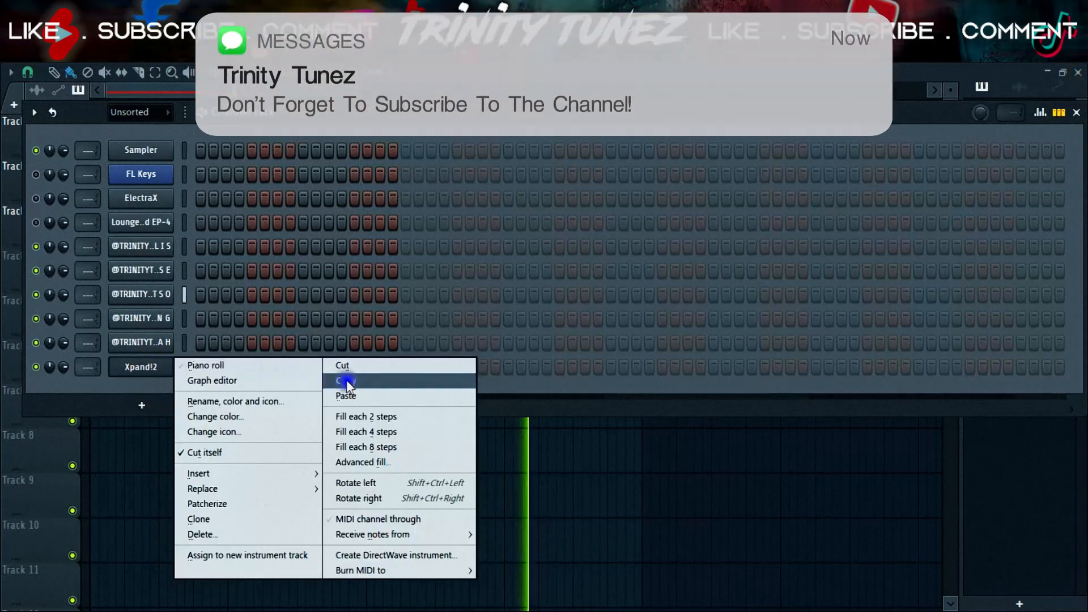
{"action": "left_click", "coordinate": [364, 391]}
Place Pattern 3 at bar 1 of playlist Track 4 and rename it Choir.
{"action": "key", "text": "F6"}
{"action": "left_click_drag", "start_coordinate": [588, 200], "coordinate": [98, 256]}
{"action": "right_click", "coordinate": [95, 260]}
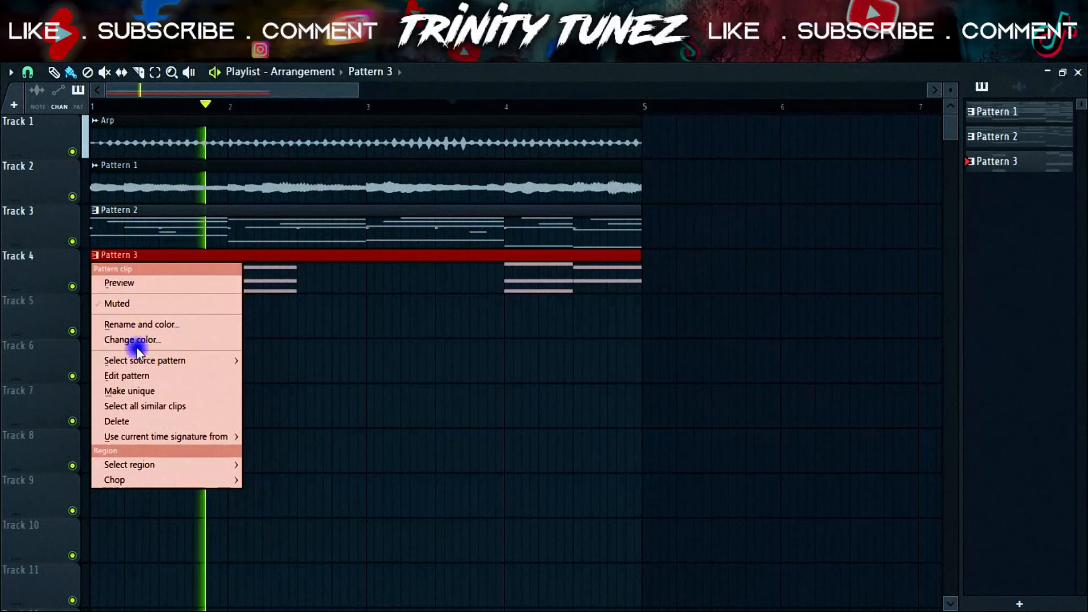
{"action": "left_click", "coordinate": [142, 326]}
{"action": "type", "text": "Choir"}
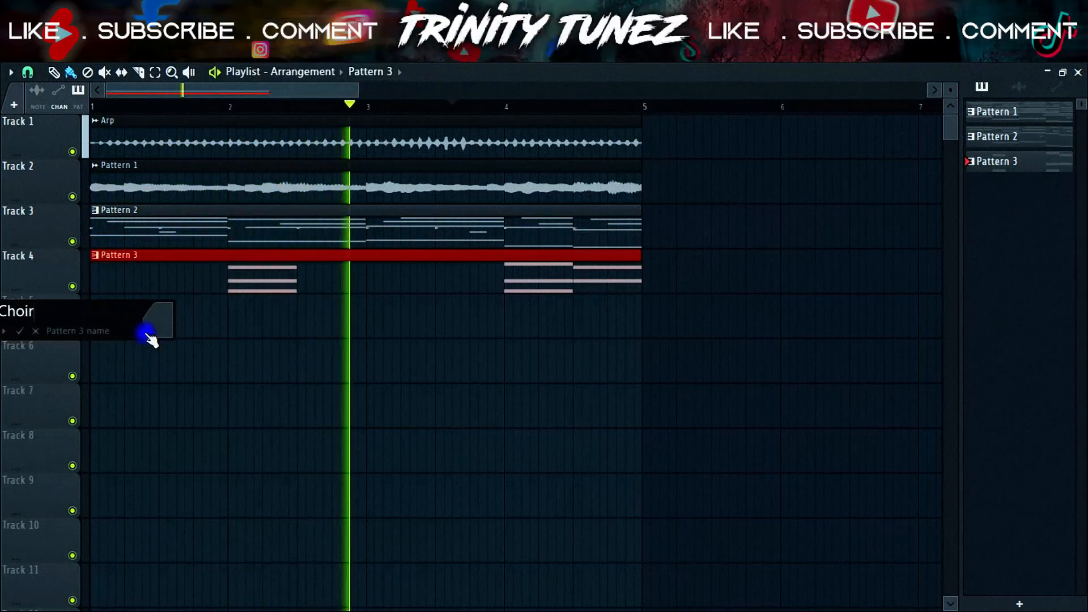
{"action": "key", "text": "Return"}
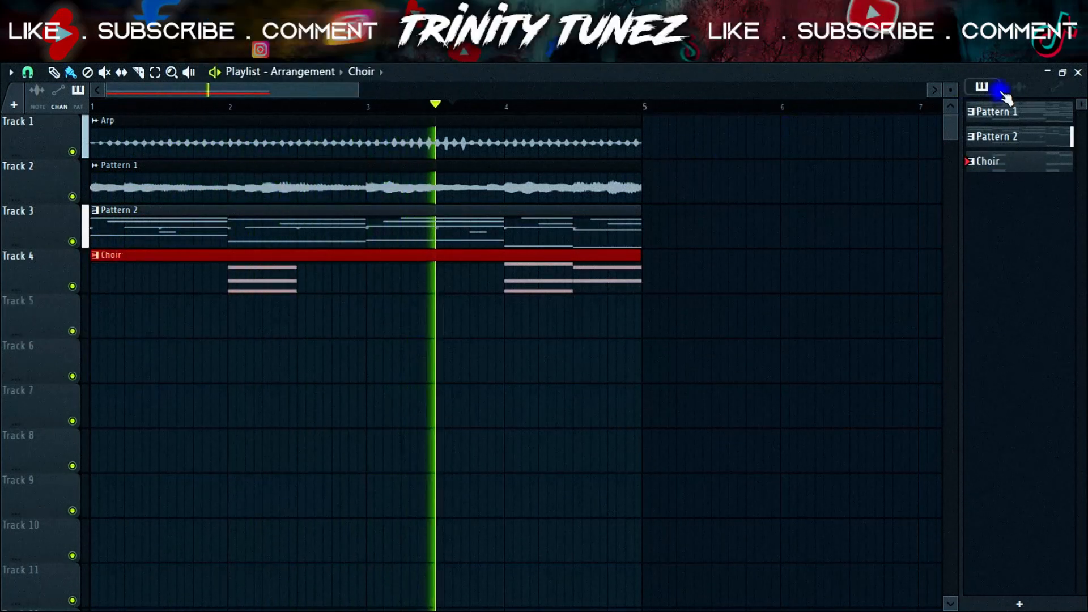
{"action": "left_click", "coordinate": [1078, 73]}
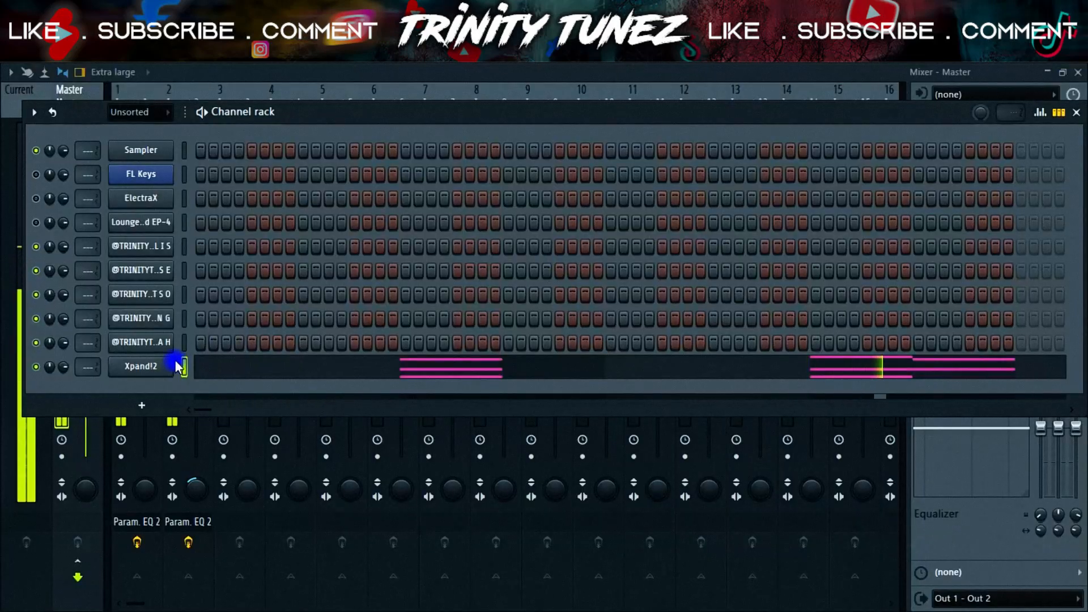
{"action": "key", "text": "KP_Subtract"}
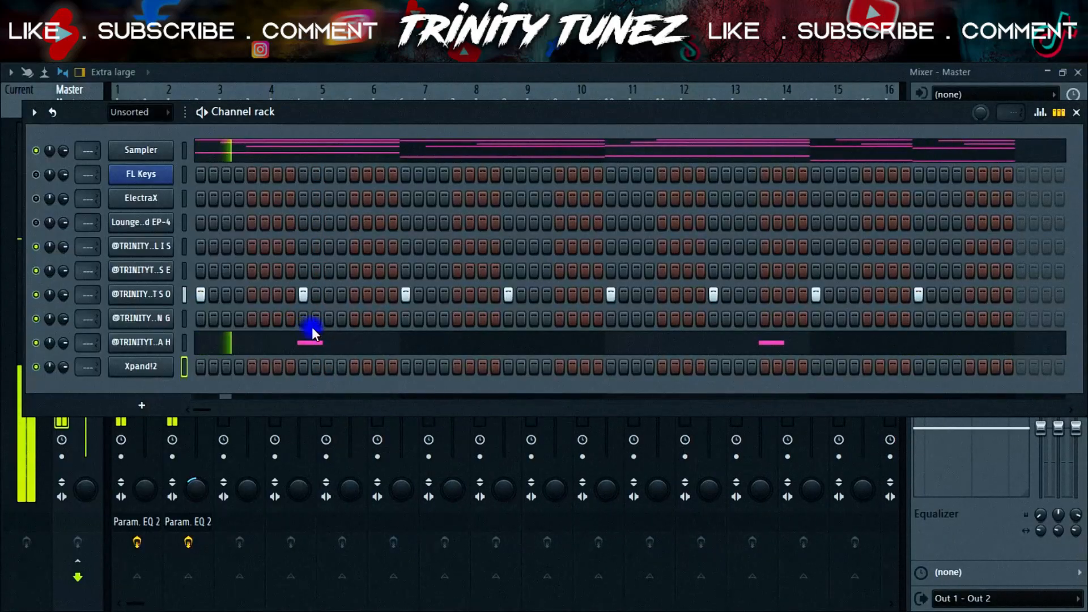
{"action": "left_click", "coordinate": [330, 319]}
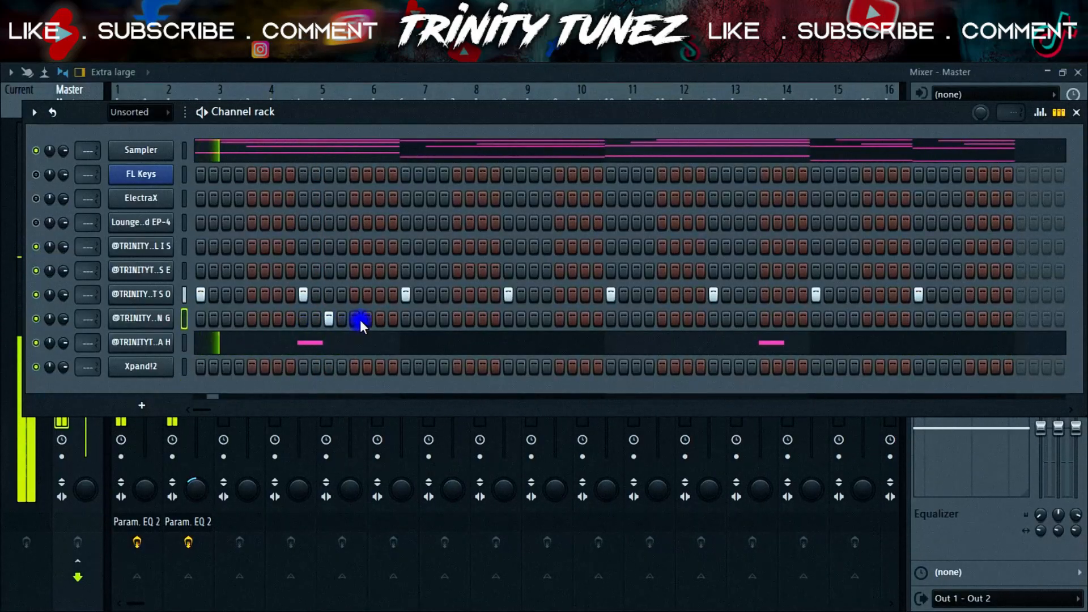
{"action": "left_click", "coordinate": [354, 320]}
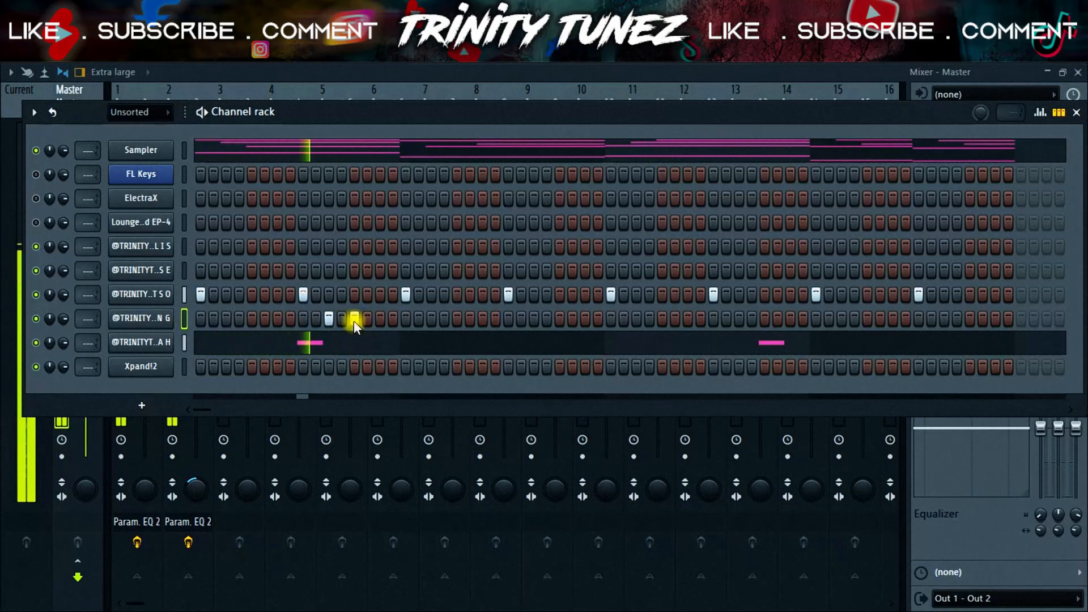
Set the AFRIKA-SNARE-OMPATLANG piano roll snap to 1/3 step and add A5 notes from beat 4 of bar 3.
{"action": "right_click", "coordinate": [116, 318]}
{"action": "left_click", "coordinate": [199, 318]}
{"action": "scroll", "coordinate": [247, 163], "scroll_direction": "up", "scroll_amount": 5}
{"action": "scroll", "coordinate": [248, 162], "scroll_direction": "down", "scroll_amount": 3}
{"action": "left_click", "coordinate": [44, 72]}
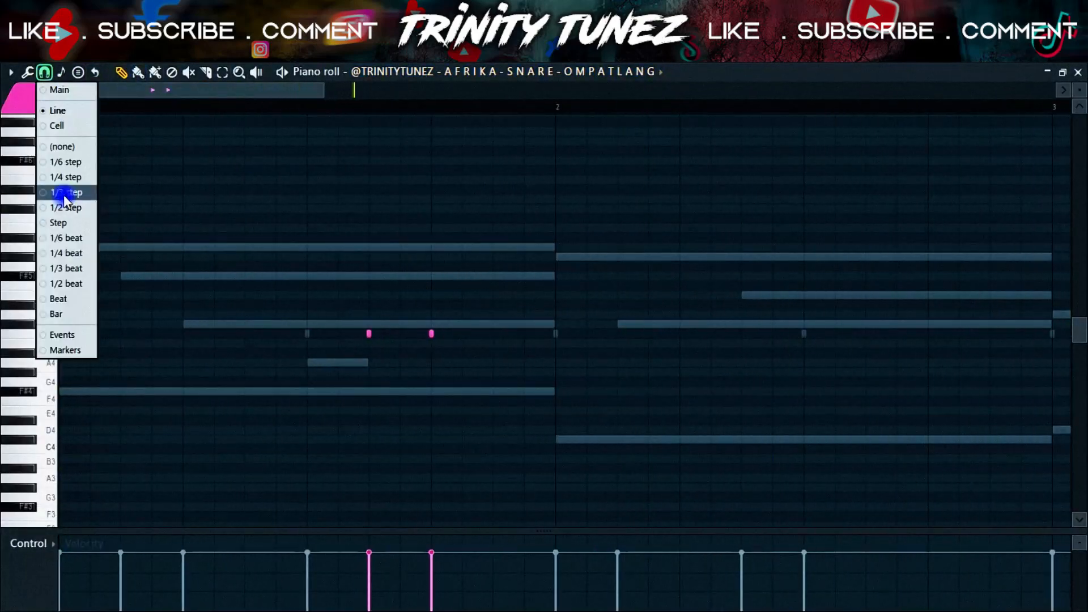
{"action": "left_click", "coordinate": [65, 193]}
{"action": "left_click", "coordinate": [690, 249]}
{"action": "left_click_drag", "start_coordinate": [693, 248], "coordinate": [697, 248]}
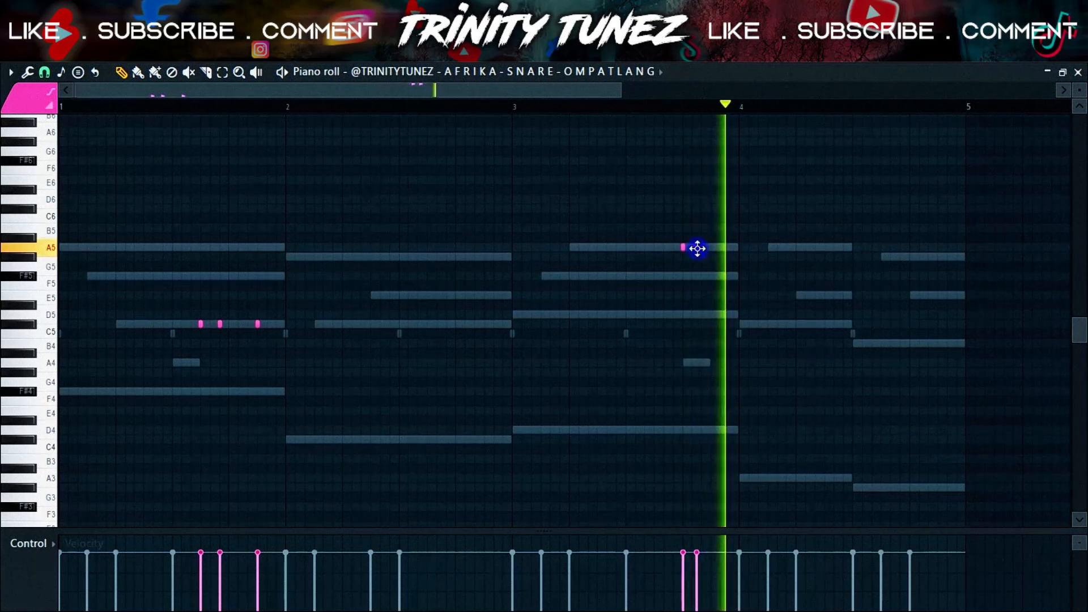
{"action": "left_click", "coordinate": [712, 249]}
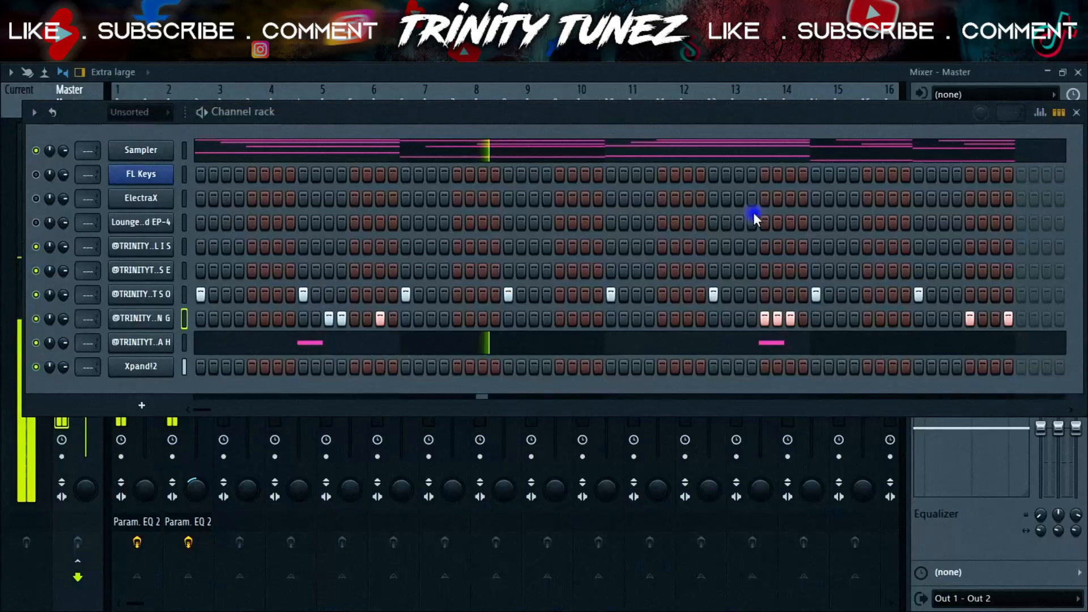
Browse the Snare sample folder and audition samples including OMPATLANG, STUNNA and THATA.
{"action": "mouse_move", "coordinate": [2, 519]}
{"action": "left_click", "coordinate": [82, 368]}
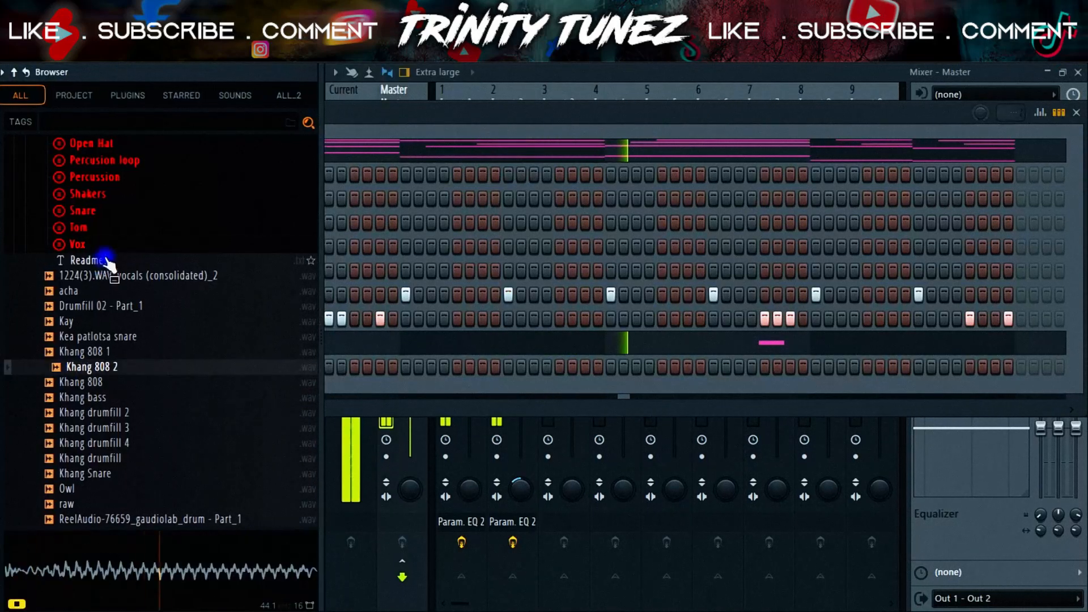
{"action": "left_click", "coordinate": [106, 214]}
{"action": "left_click", "coordinate": [148, 397]}
{"action": "left_click", "coordinate": [162, 412]}
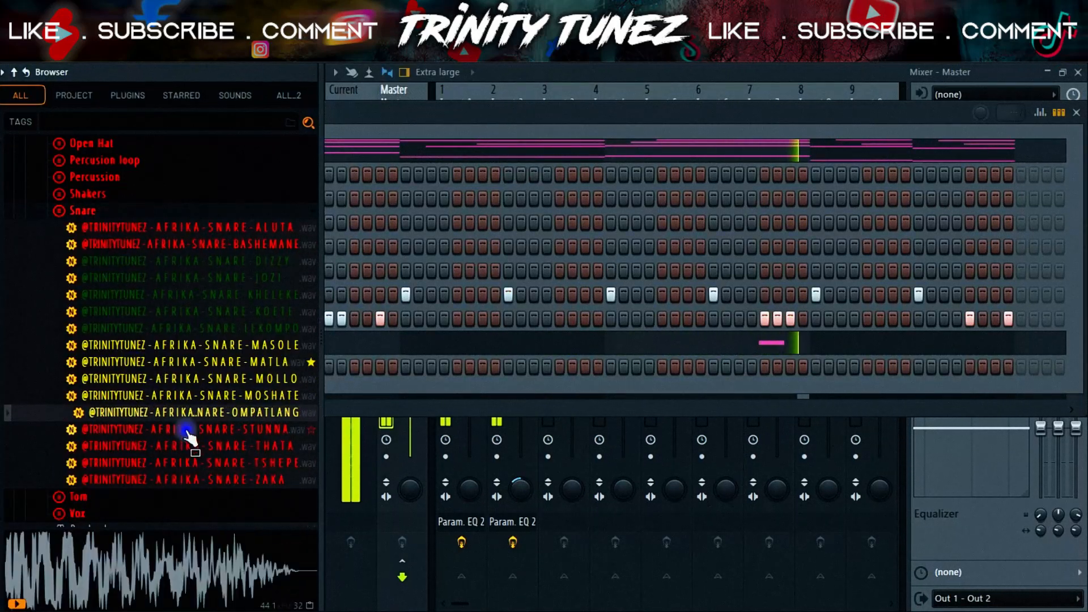
{"action": "left_click", "coordinate": [188, 430]}
{"action": "left_click", "coordinate": [209, 448]}
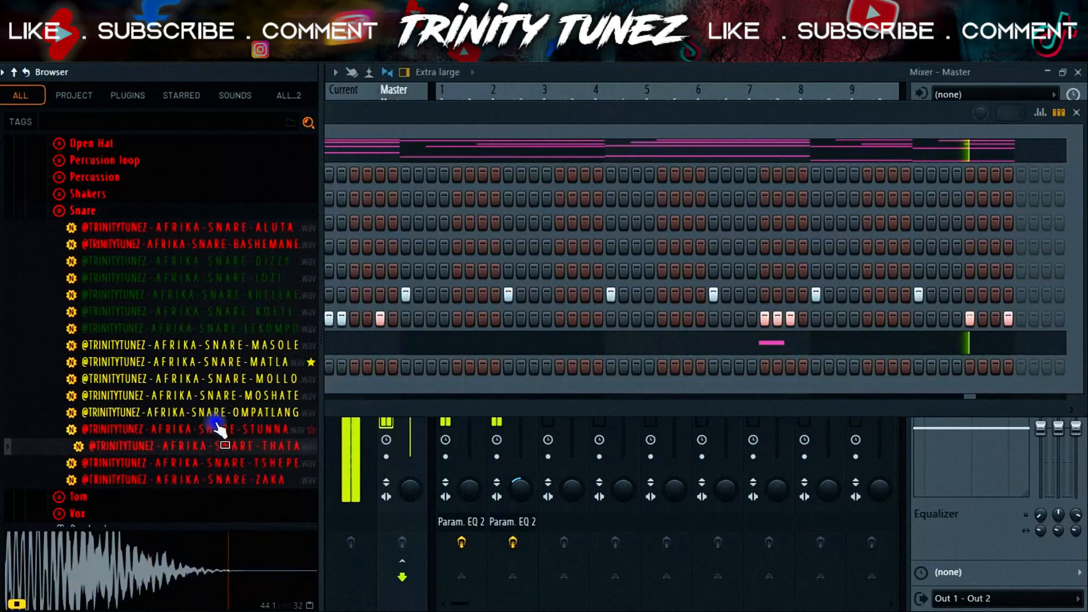
{"action": "left_click_drag", "start_coordinate": [216, 427], "coordinate": [208, 388]}
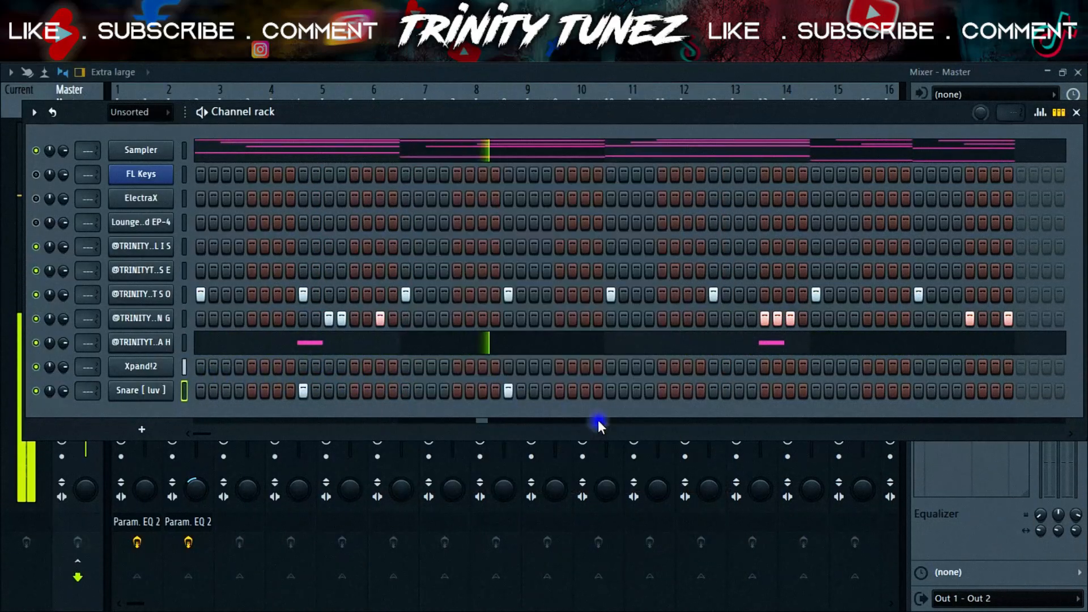
Add Snare [ luv ] hits on steps 41 and 57.
{"action": "left_click", "coordinate": [713, 391]}
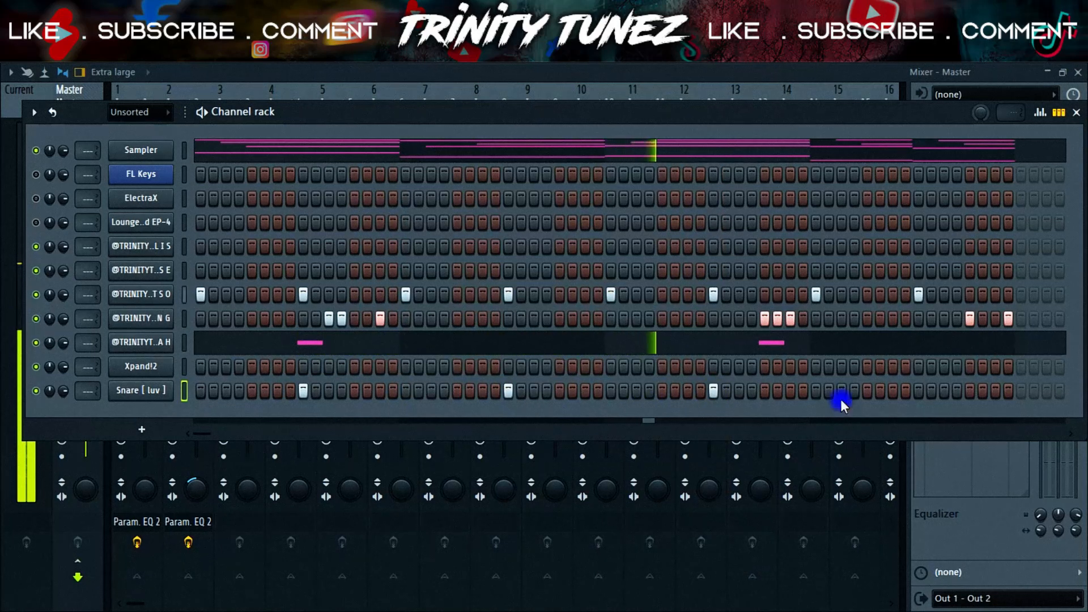
{"action": "left_click", "coordinate": [918, 391]}
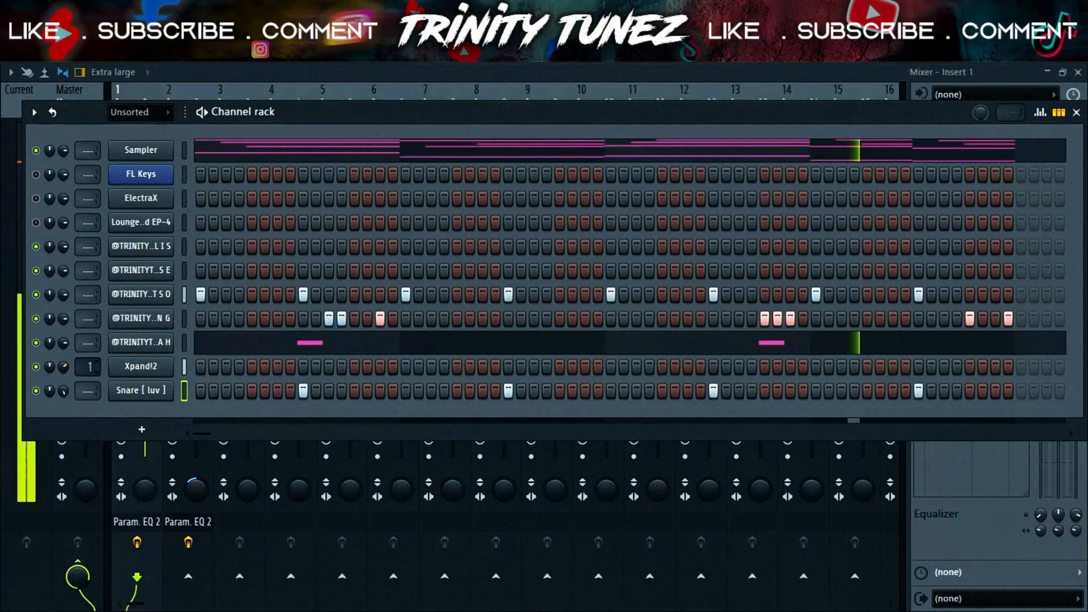
Place AFRIKA-BONGO-MAHLATSE hits on steps 5, 6 and 7 and repeat them at the same position in bar 3.
{"action": "left_click", "coordinate": [252, 271]}
{"action": "left_click", "coordinate": [265, 271]}
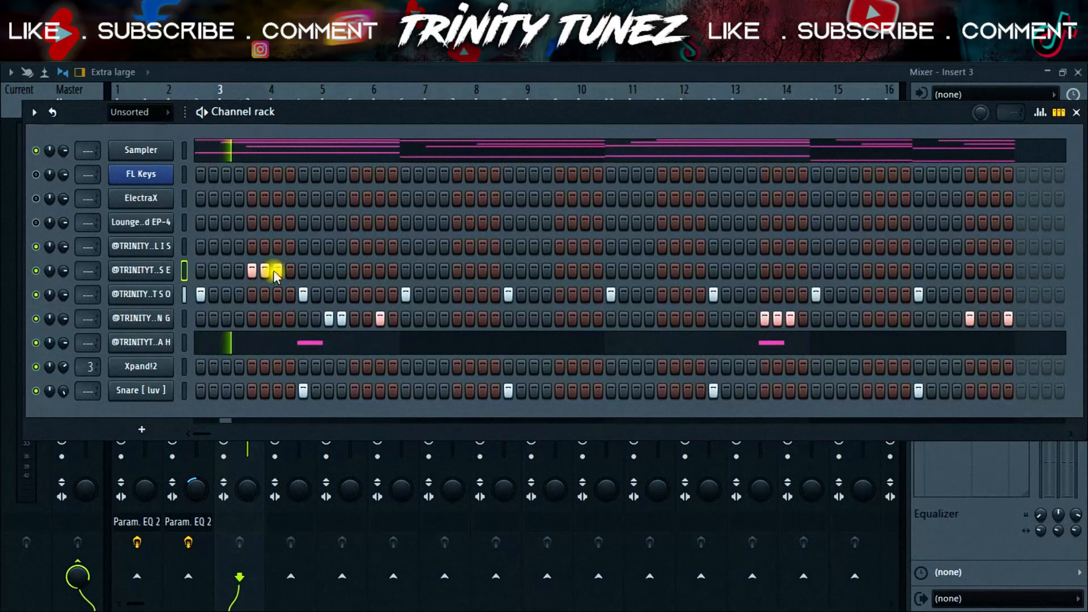
{"action": "right_click", "coordinate": [159, 267]}
{"action": "left_click", "coordinate": [271, 268]}
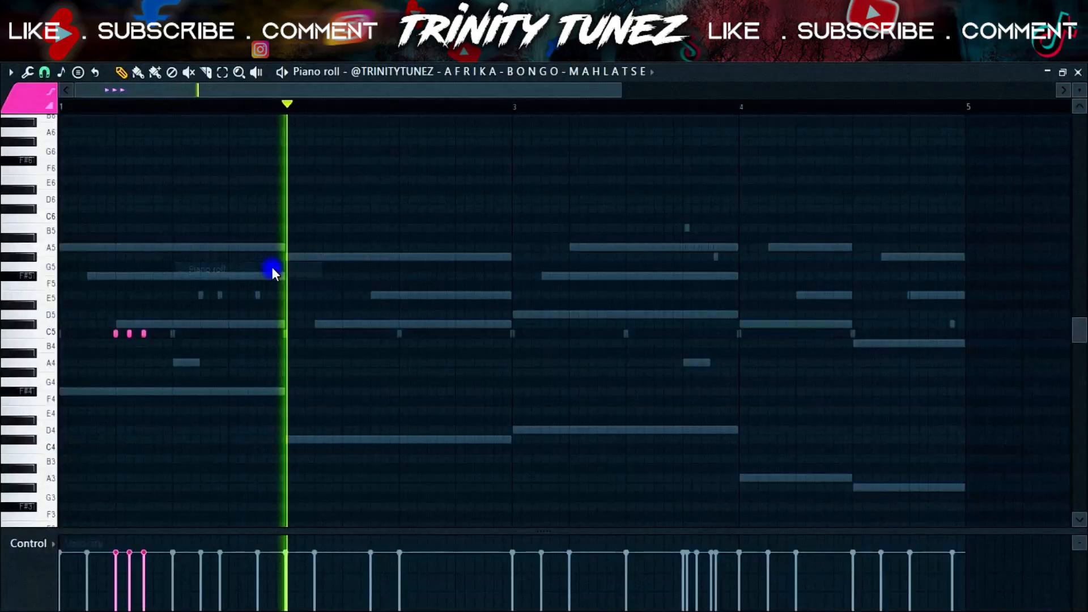
{"action": "scroll", "coordinate": [177, 335], "scroll_direction": "up", "scroll_amount": 2}
{"action": "left_click_drag", "start_coordinate": [388, 317], "coordinate": [816, 352]}
{"action": "key", "text": "ctrl+b"}
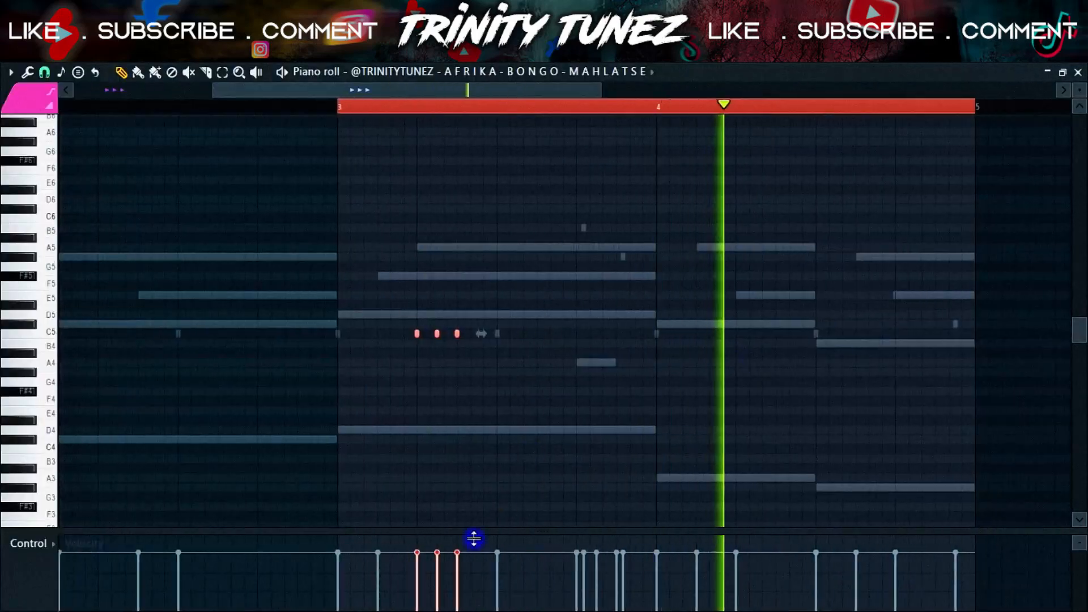
{"action": "left_click", "coordinate": [437, 567]}
{"action": "key", "text": "ctrl+d"}
{"action": "key", "text": "Escape"}
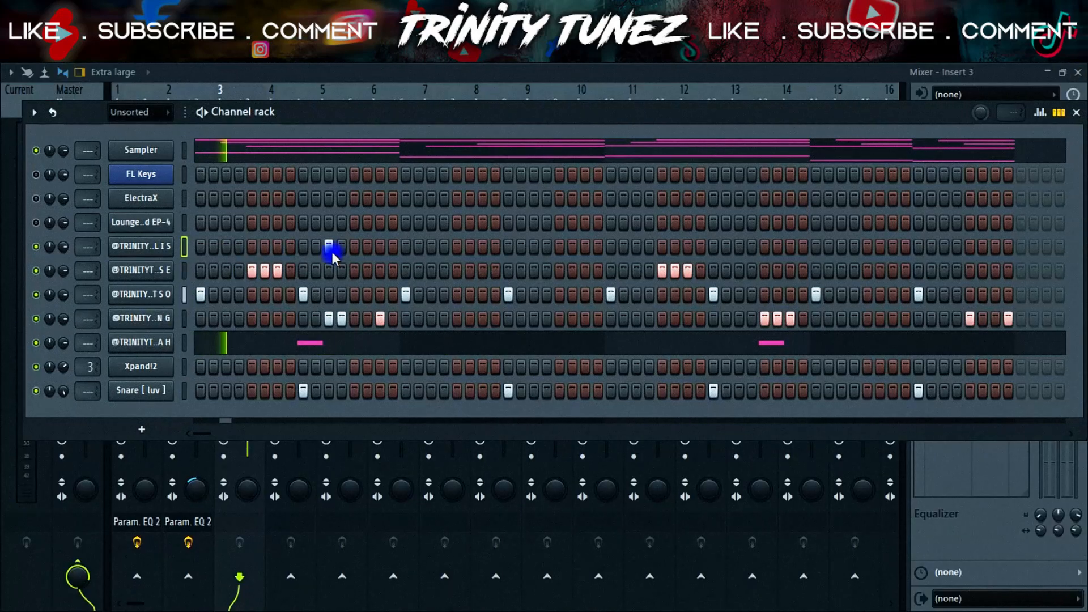
Place AFRIKA-BONGO-CHILLIS hits on steps 13 and 29, and close that channel's settings.
{"action": "left_click", "coordinate": [356, 247]}
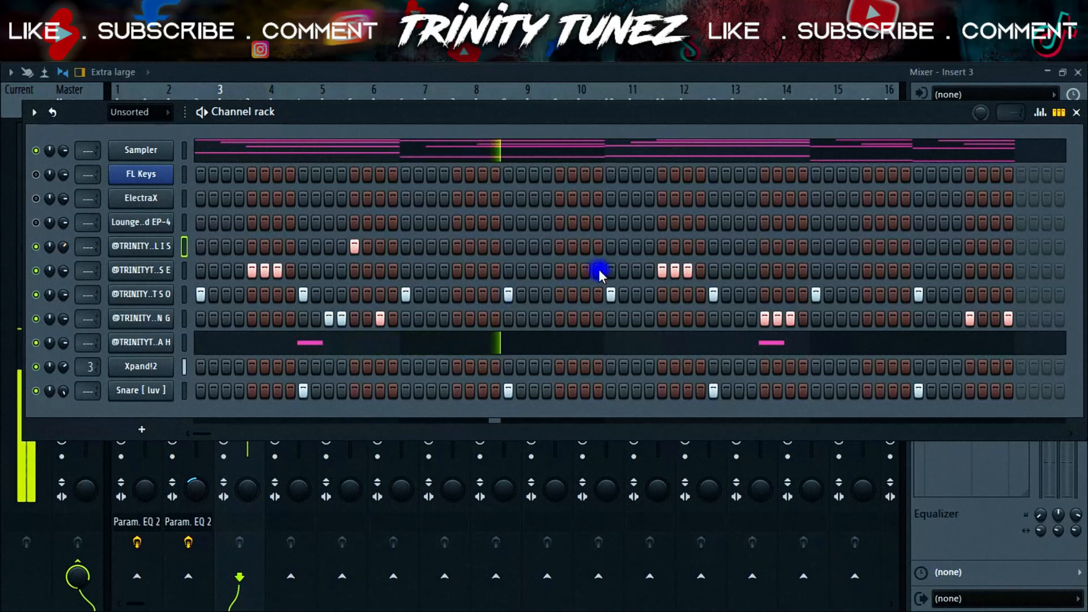
{"action": "left_click", "coordinate": [560, 248]}
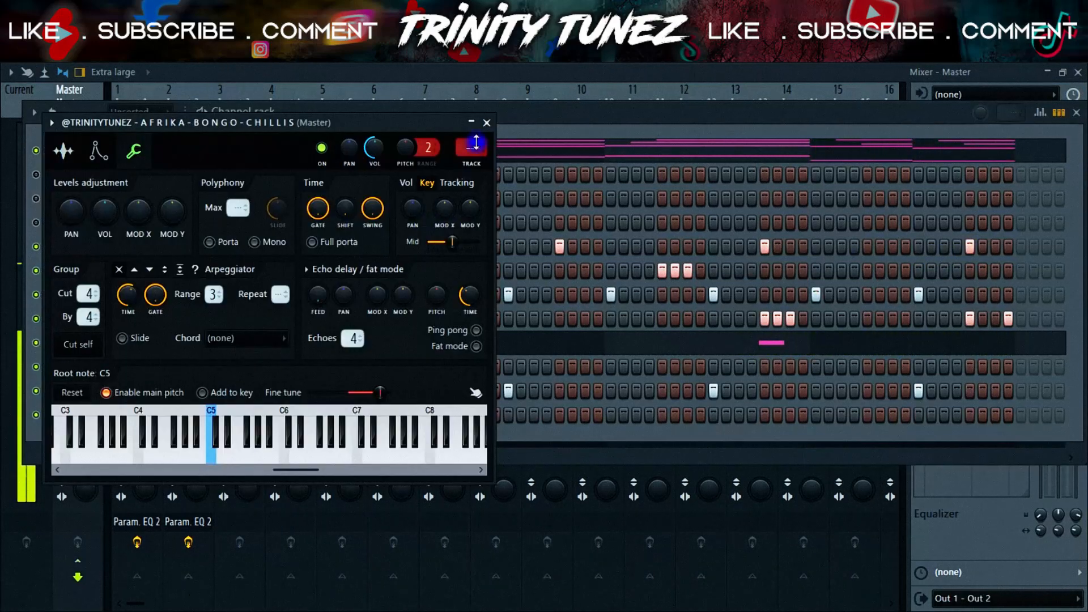
{"action": "left_click", "coordinate": [485, 130]}
Delete the last channel in the rack, directly below Snare [ luv ].
{"action": "right_click", "coordinate": [163, 417]}
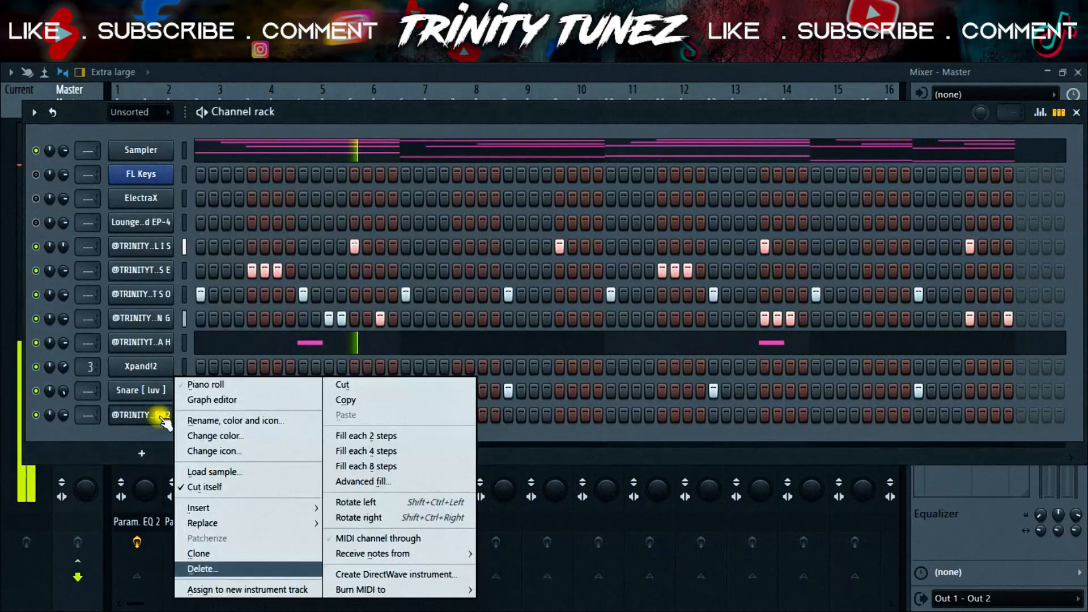
{"action": "key", "text": "d"}
Audition the Percussion folder's bongo, cow bell, rim shot, snap and tambourine samples.
{"action": "mouse_move", "coordinate": [25, 351]}
{"action": "left_click", "coordinate": [166, 352]}
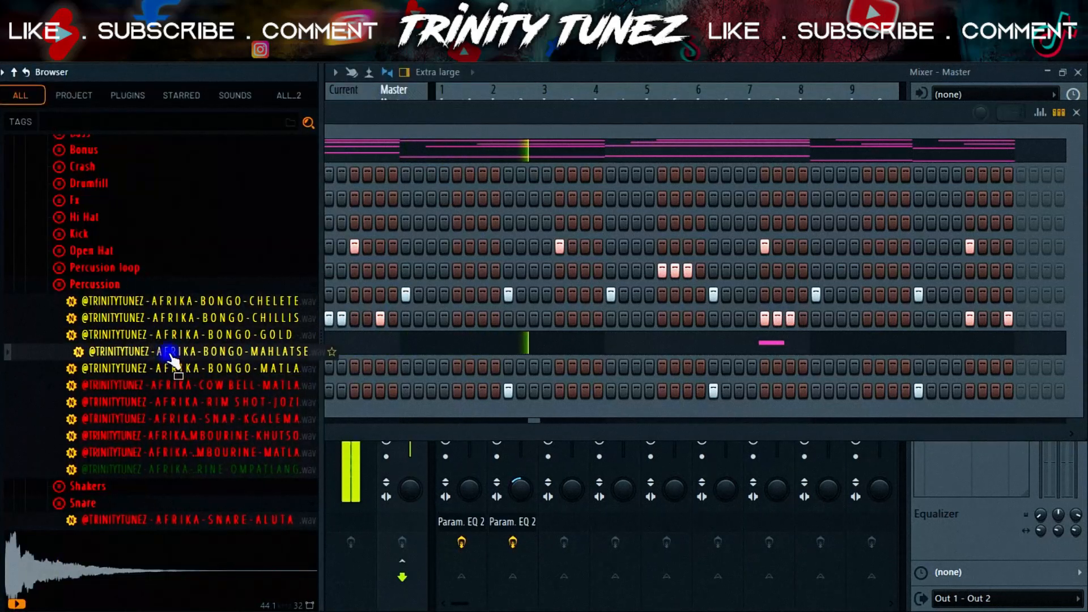
{"action": "left_click", "coordinate": [171, 365]}
{"action": "left_click", "coordinate": [173, 384]}
{"action": "left_click", "coordinate": [173, 404]}
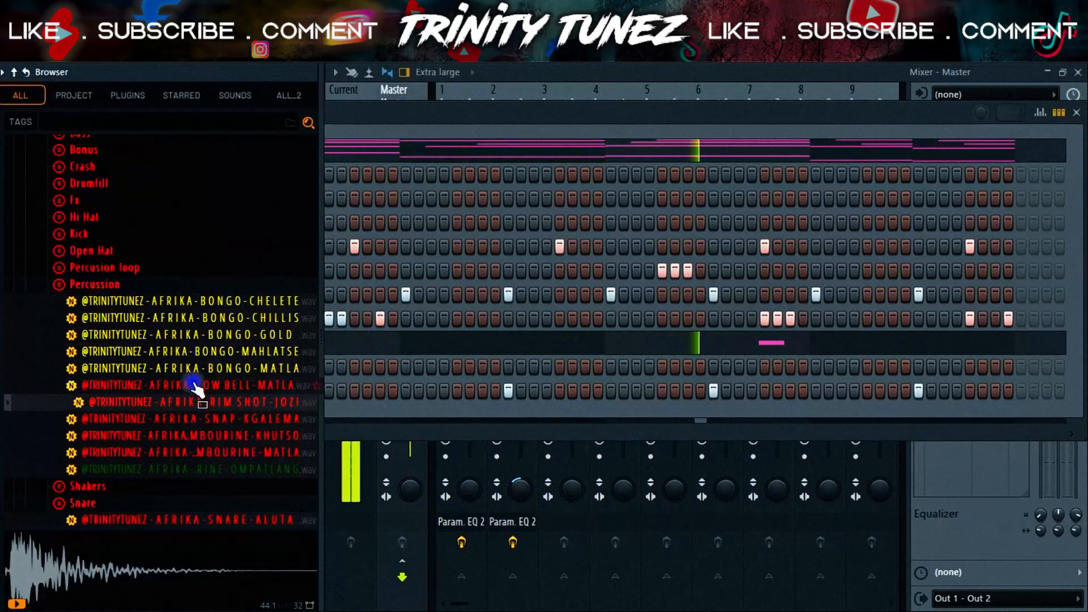
{"action": "left_click", "coordinate": [194, 383]}
{"action": "left_click", "coordinate": [181, 441]}
{"action": "left_click", "coordinate": [213, 422]}
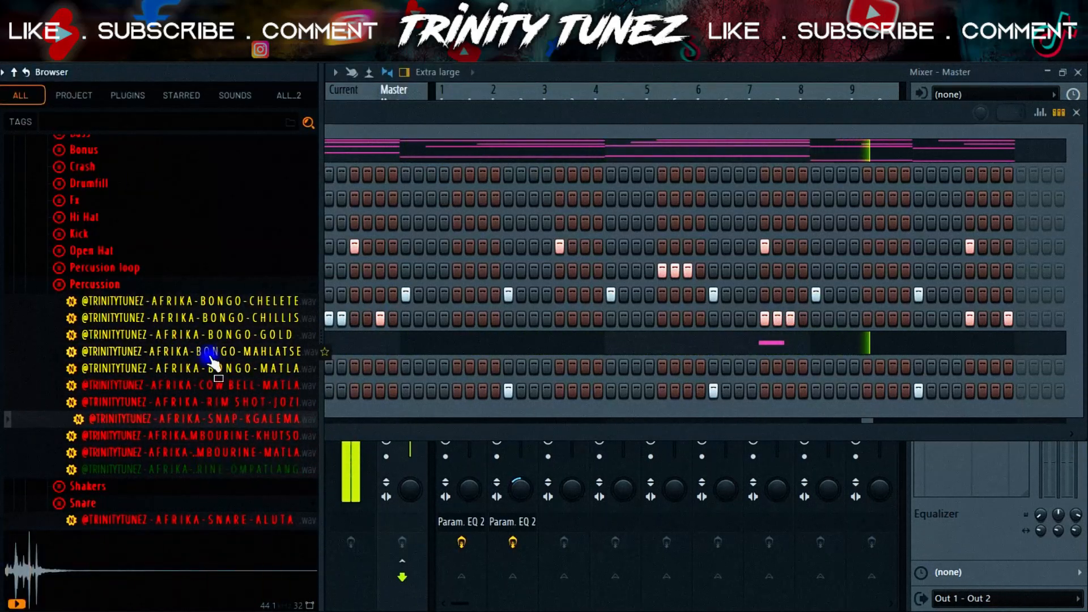
{"action": "left_click", "coordinate": [208, 336]}
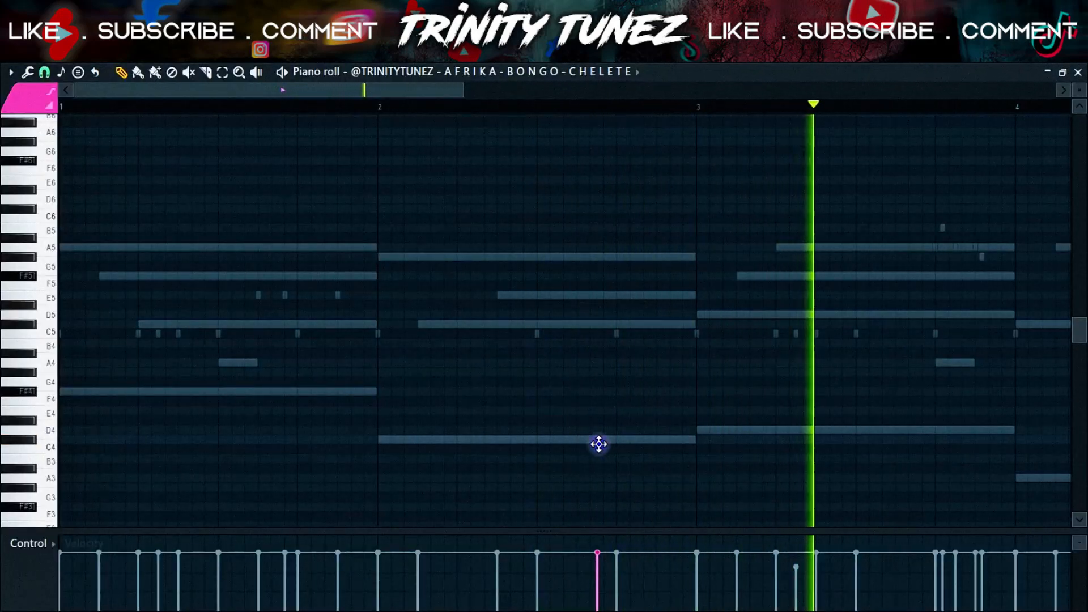
Place AFRIKA-BONGO-CHELETE notes on steps 12, 14 and 15 of bar 2 in the piano roll.
{"action": "left_click", "coordinate": [598, 392]}
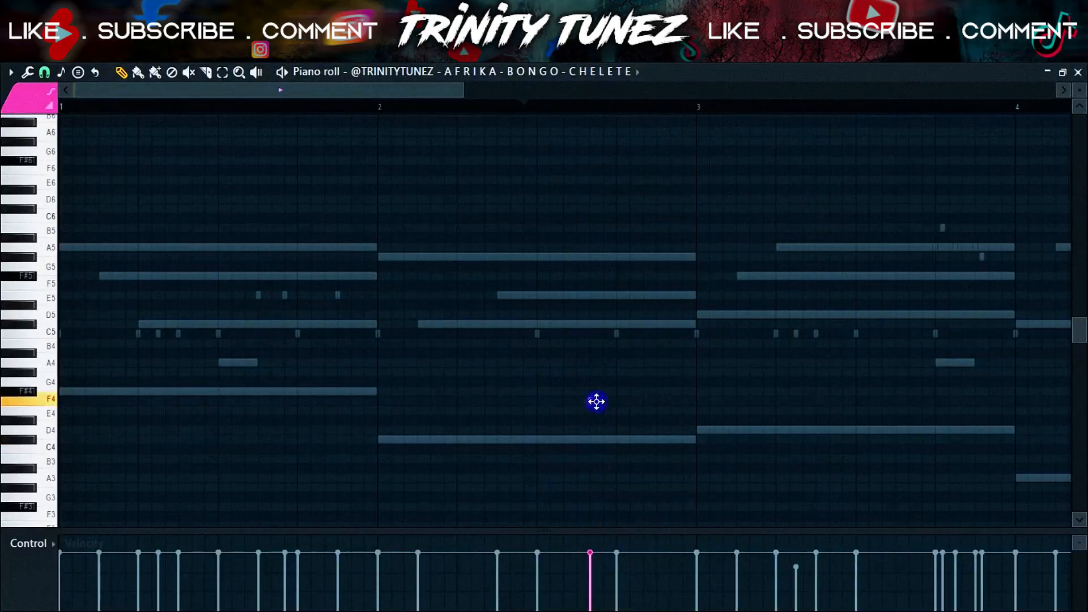
{"action": "left_click", "coordinate": [644, 391]}
{"action": "left_click", "coordinate": [670, 391]}
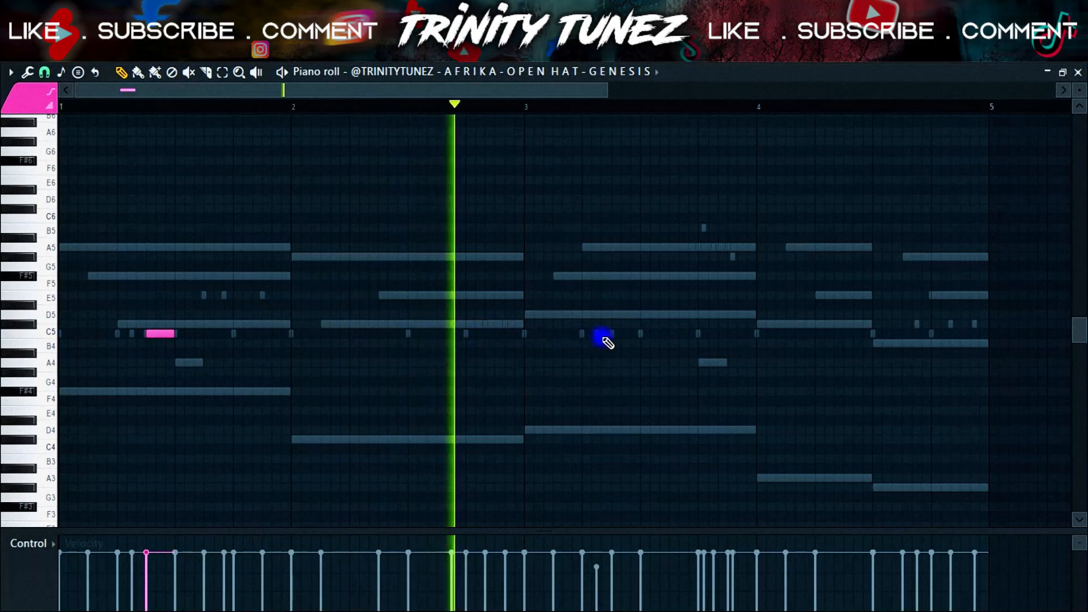
Add a C5 AFRIKA-OPEN HAT-GENESIS note on step 7 of bar 3, matching its bar 1 position.
{"action": "left_click", "coordinate": [620, 333]}
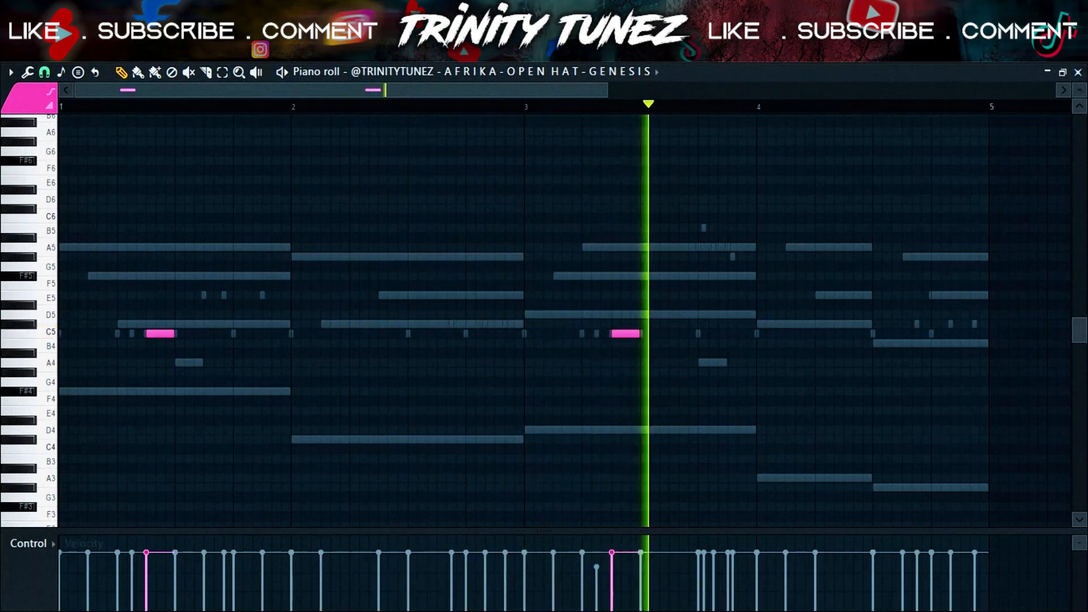
{"action": "key", "text": "F6"}
{"action": "key", "text": "F7"}
Set AFRIKA-HI HAT-DRILL hits on steps 1, 3, 5 and 7 and open that channel's piano roll.
{"action": "key", "text": "alt+F8"}
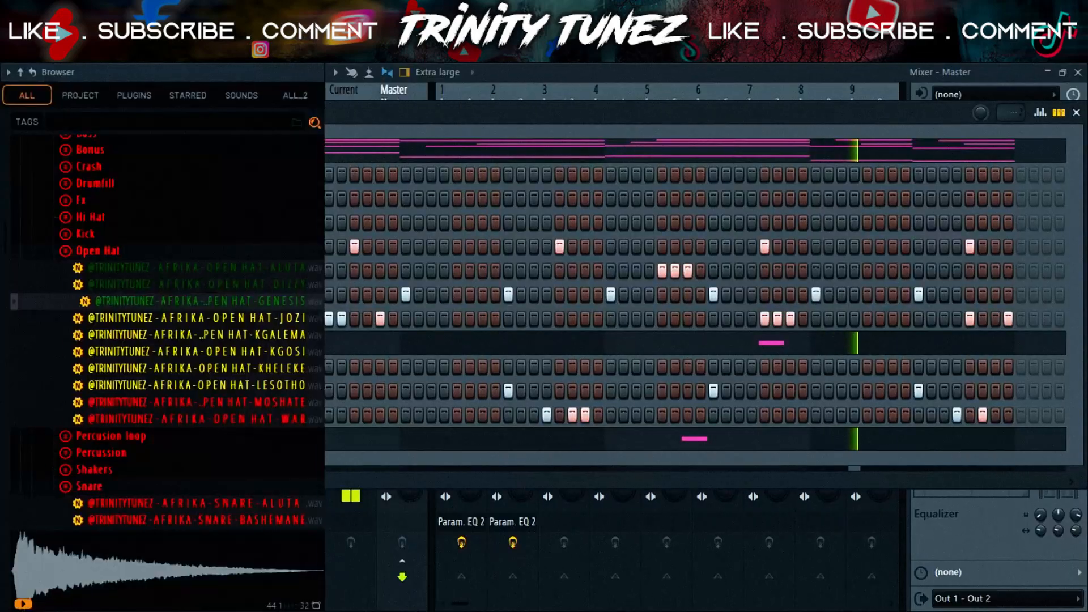
{"action": "left_click", "coordinate": [87, 253]}
{"action": "right_click", "coordinate": [267, 464]}
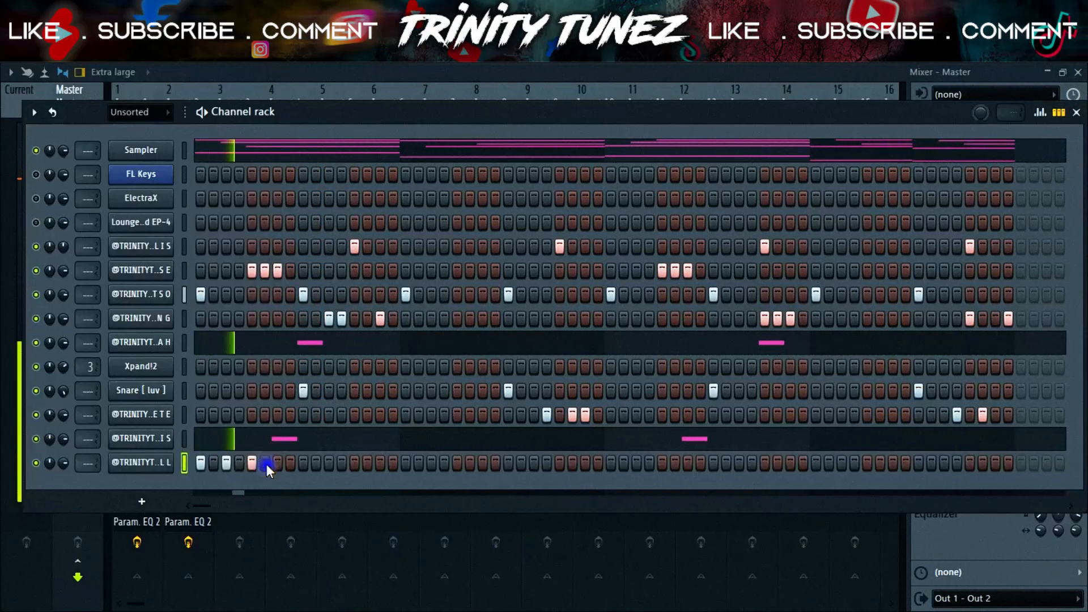
{"action": "right_click", "coordinate": [163, 463]}
{"action": "left_click", "coordinate": [211, 382]}
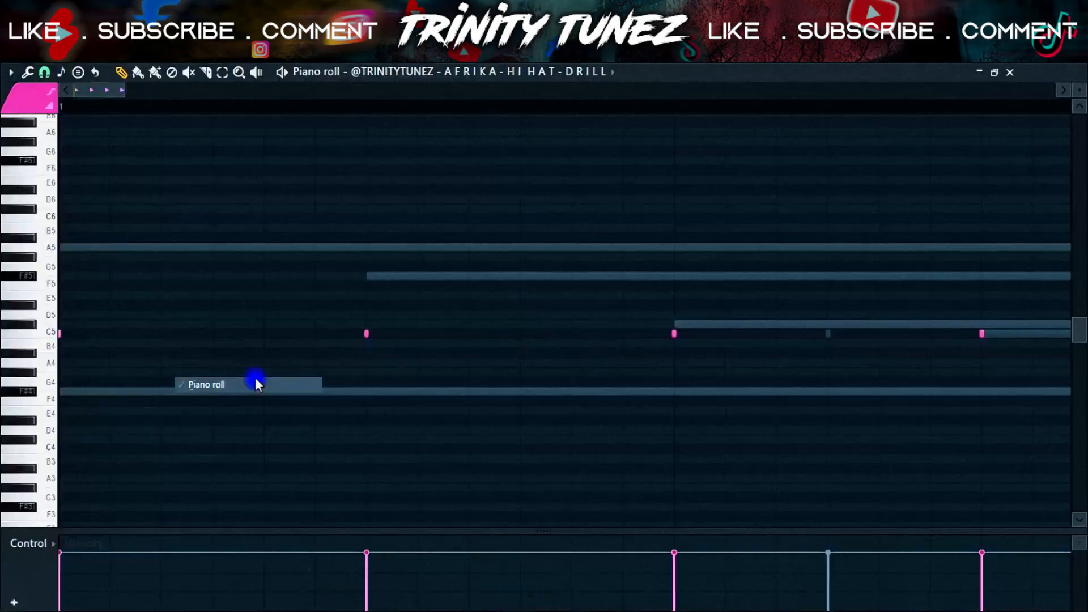
Build the C5 HI HAT-DRILL rhythm across bars 1 and 2, including hits on steps 6, 7 and 9, and select both bars.
{"action": "left_click_drag", "start_coordinate": [608, 91], "coordinate": [314, 158]}
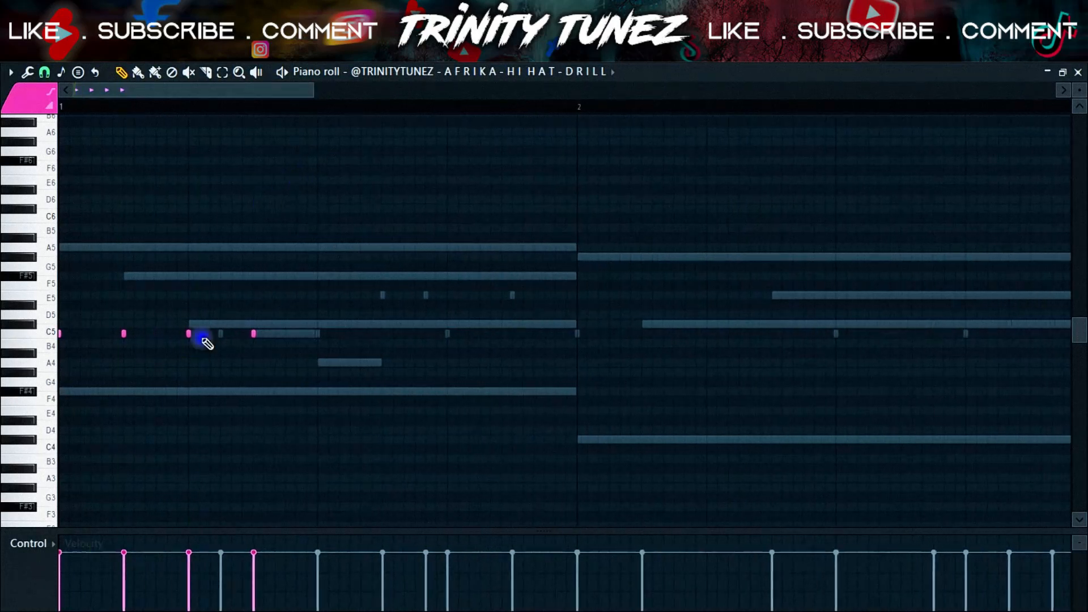
{"action": "left_click_drag", "start_coordinate": [253, 335], "coordinate": [222, 341]}
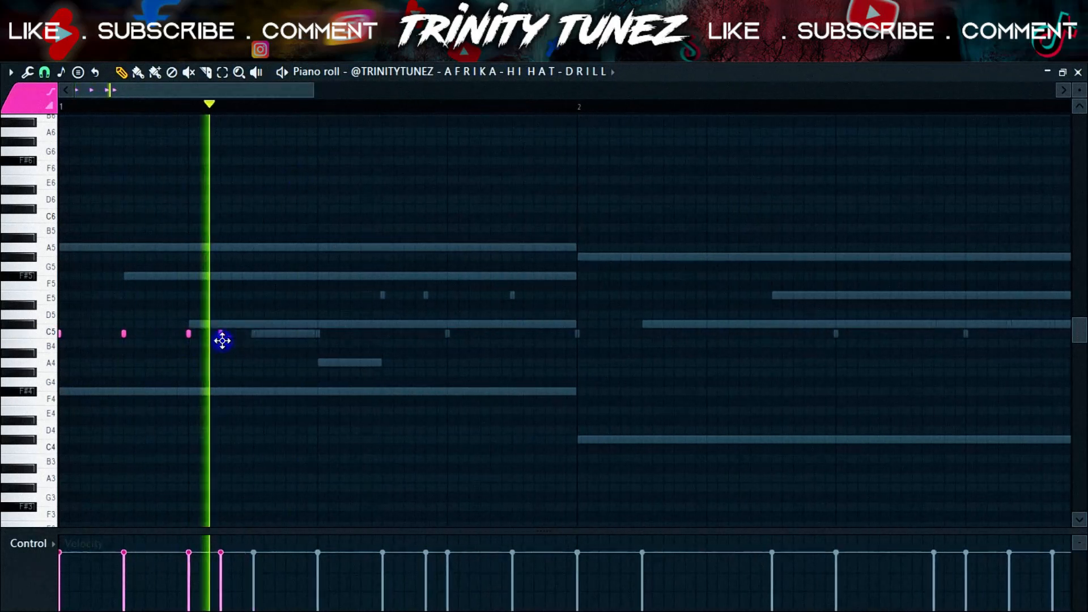
{"action": "left_click", "coordinate": [253, 334]}
{"action": "left_click", "coordinate": [318, 334]}
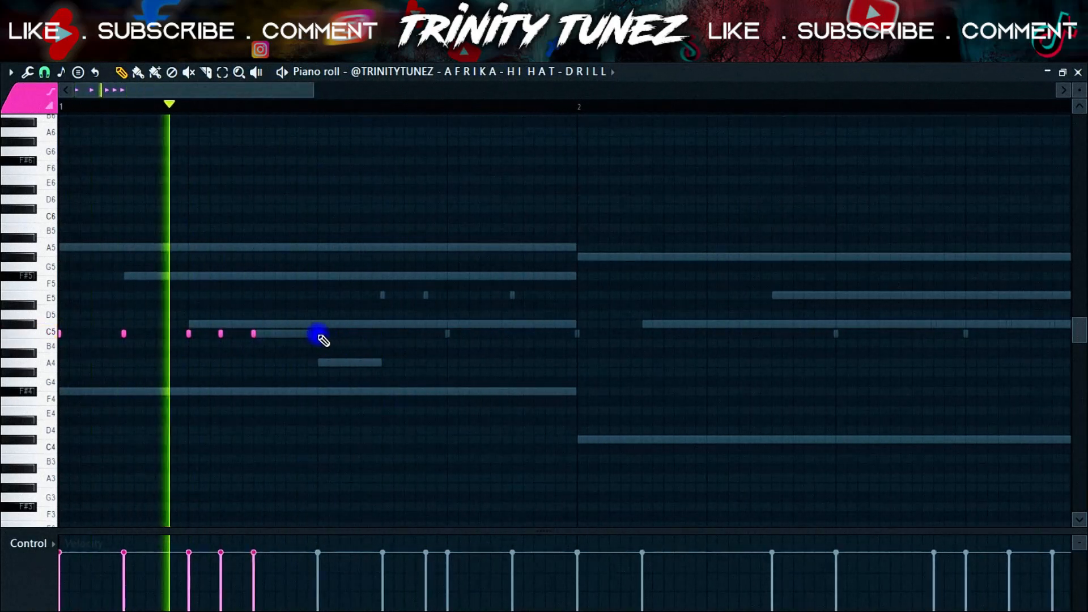
{"action": "left_click", "coordinate": [351, 334]}
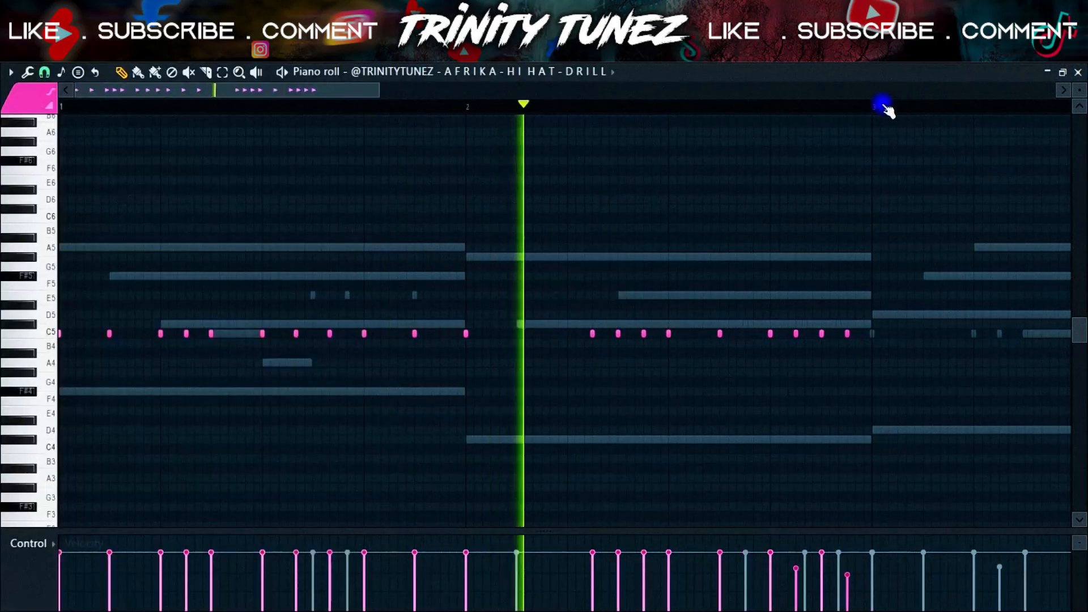
{"action": "left_click_drag", "start_coordinate": [876, 106], "coordinate": [57, 106]}
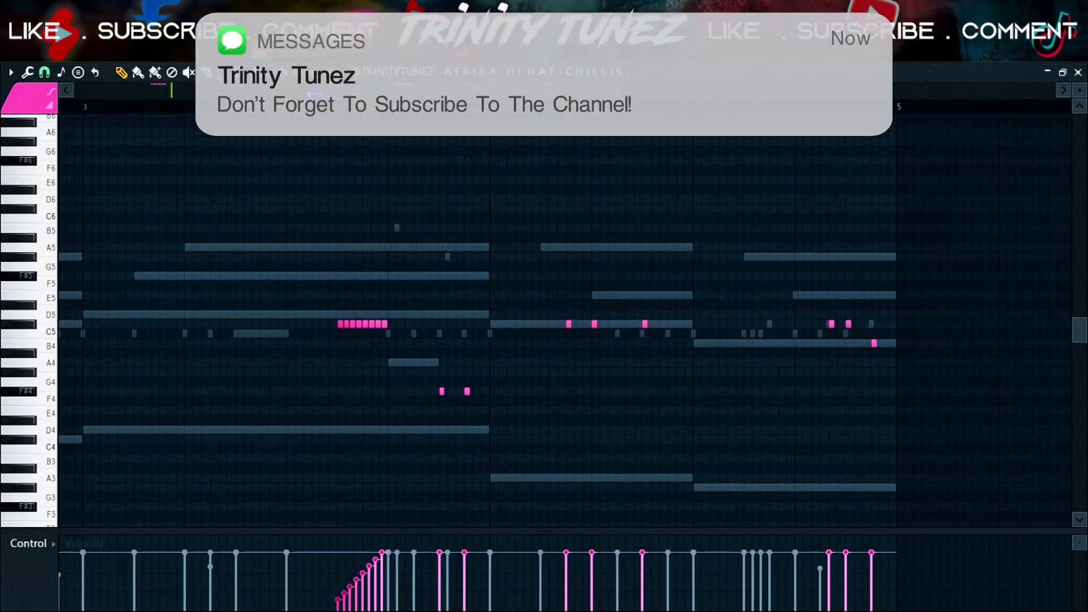
Slightly randomize the velocities of the AFRIKA-HI HAT-CHILLIS notes.
{"action": "left_click_drag", "start_coordinate": [315, 91], "coordinate": [48, 110]}
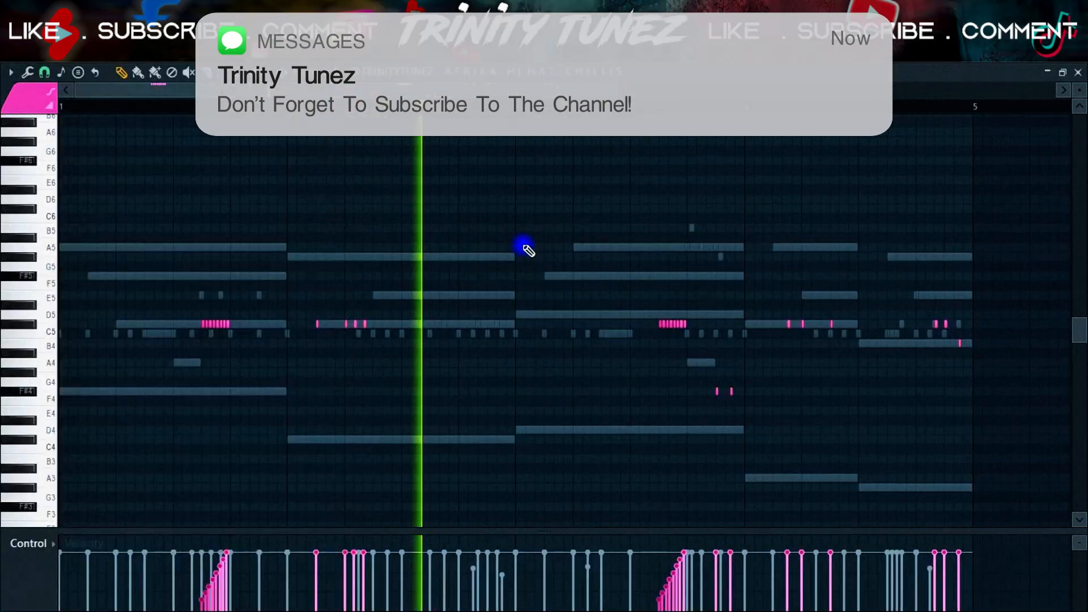
{"action": "key", "text": "alt+r"}
{"action": "left_click_drag", "start_coordinate": [486, 384], "coordinate": [508, 384]}
{"action": "left_click", "coordinate": [633, 426]}
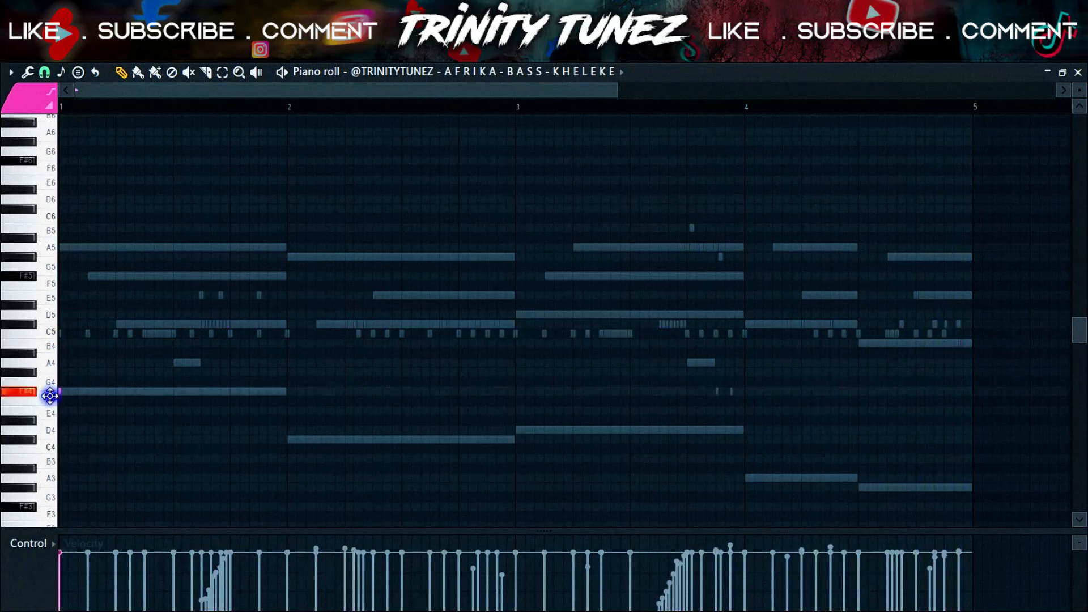
Make the AFRIKA-BASS-KHELEKE notes F#4, C#4, D4, A3 and G#3 legato, and compare them with the octave above.
{"action": "key", "text": "ctrl+l"}
{"action": "key", "text": "ctrl+Up"}
{"action": "key", "text": "space"}
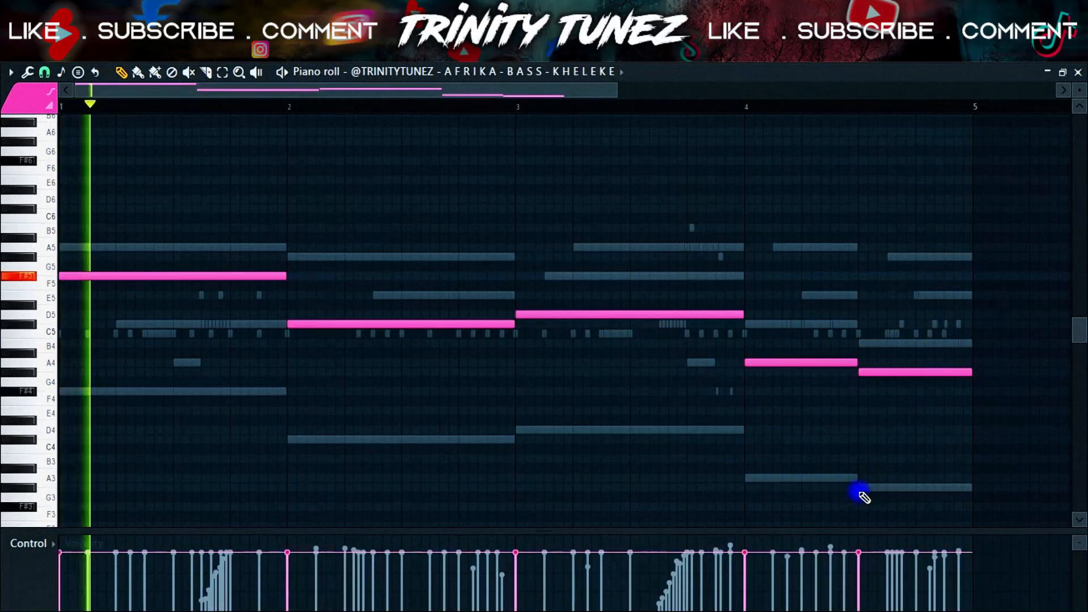
{"action": "key", "text": "ctrl+Down"}
{"action": "key", "text": "space"}
{"action": "key", "text": "space"}
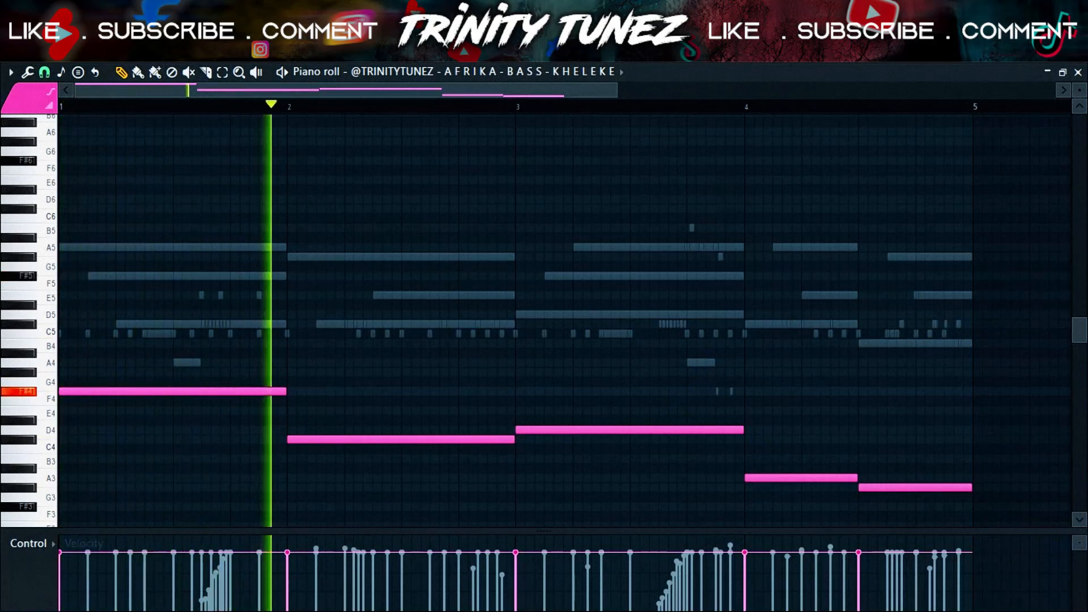
Place AFRIKA-KICK-KHELEKE hits on steps 9, 11 and 17 in the channel rack.
{"action": "key", "text": "F6"}
{"action": "left_click", "coordinate": [136, 511]}
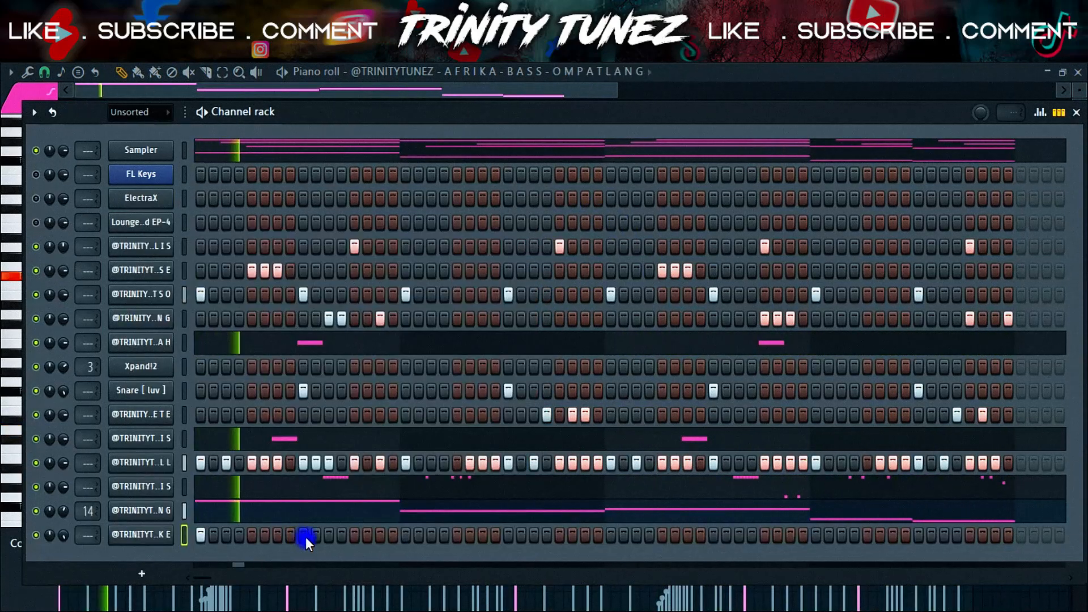
{"action": "left_click", "coordinate": [306, 536]}
{"action": "left_click", "coordinate": [329, 537]}
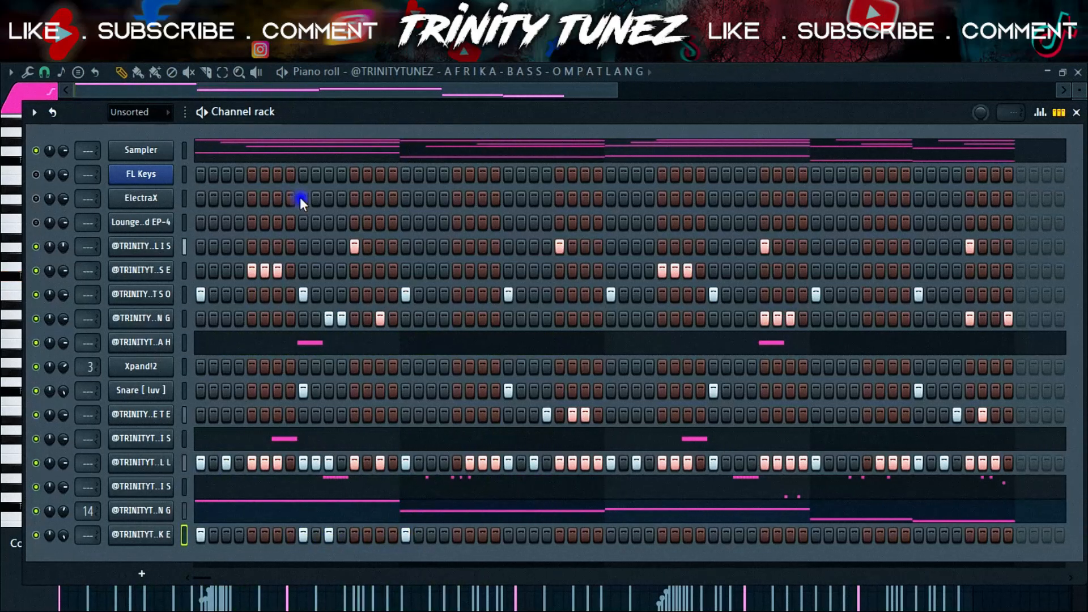
Add a C5 kick on step 7 of bar 2 and repeat the two-bar kick pattern in bars 3 and 4.
{"action": "right_click", "coordinate": [151, 529]}
{"action": "left_click", "coordinate": [193, 381]}
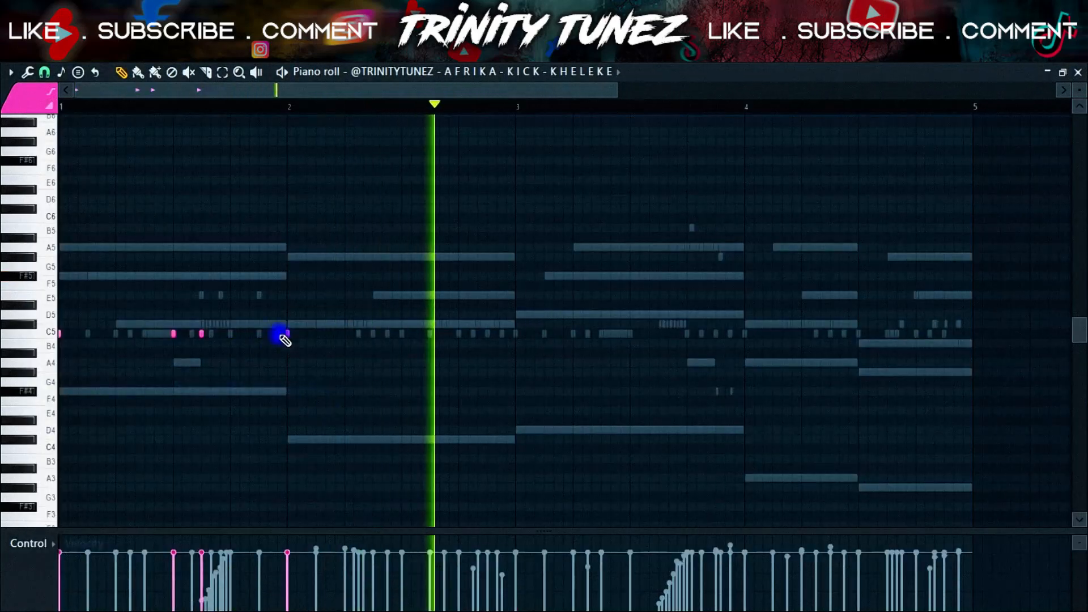
{"action": "left_click", "coordinate": [373, 335]}
{"action": "left_click_drag", "start_coordinate": [512, 335], "coordinate": [520, 336]}
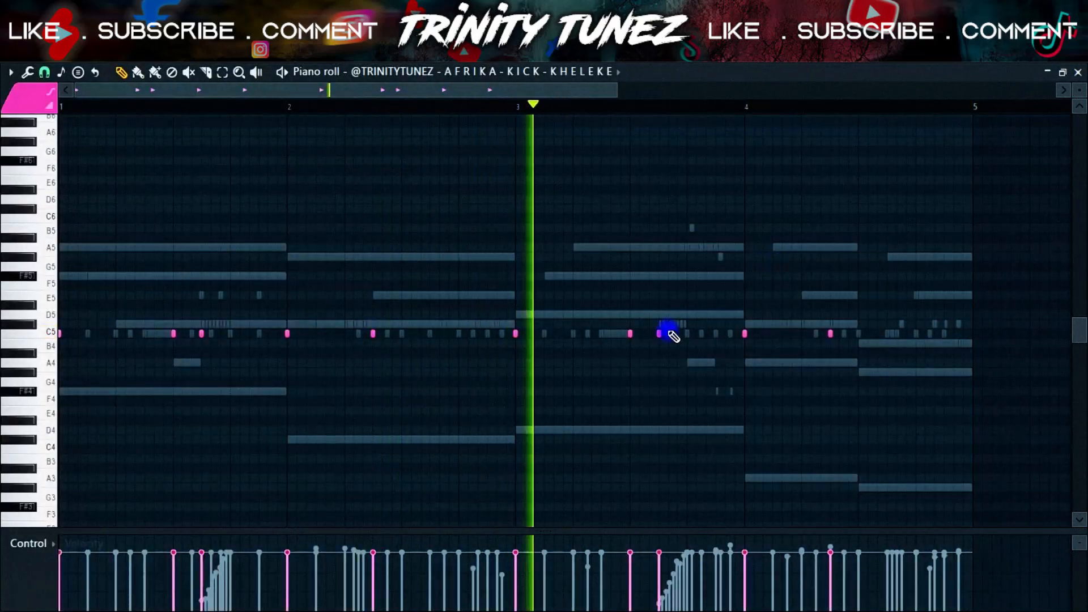
Move the third kick of bar 3 to step 12, replaying from bar 3 to check its timing.
{"action": "key", "text": "space"}
{"action": "key", "text": "space"}
{"action": "left_click", "coordinate": [530, 107]}
{"action": "left_click_drag", "start_coordinate": [660, 335], "coordinate": [670, 336]}
{"action": "left_click", "coordinate": [528, 107]}
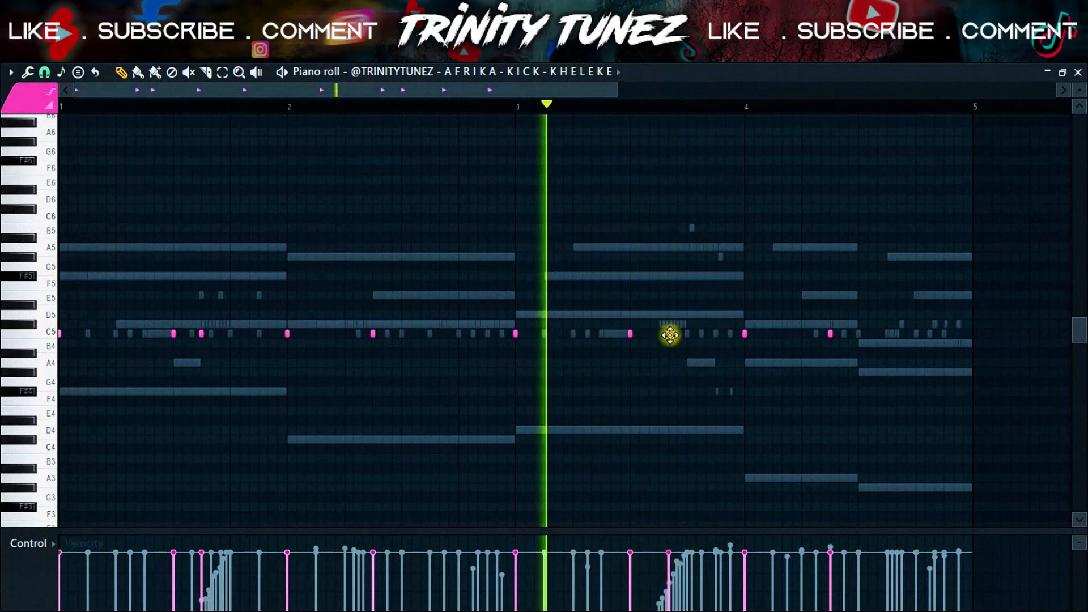
{"action": "left_click_drag", "start_coordinate": [670, 335], "coordinate": [709, 340]}
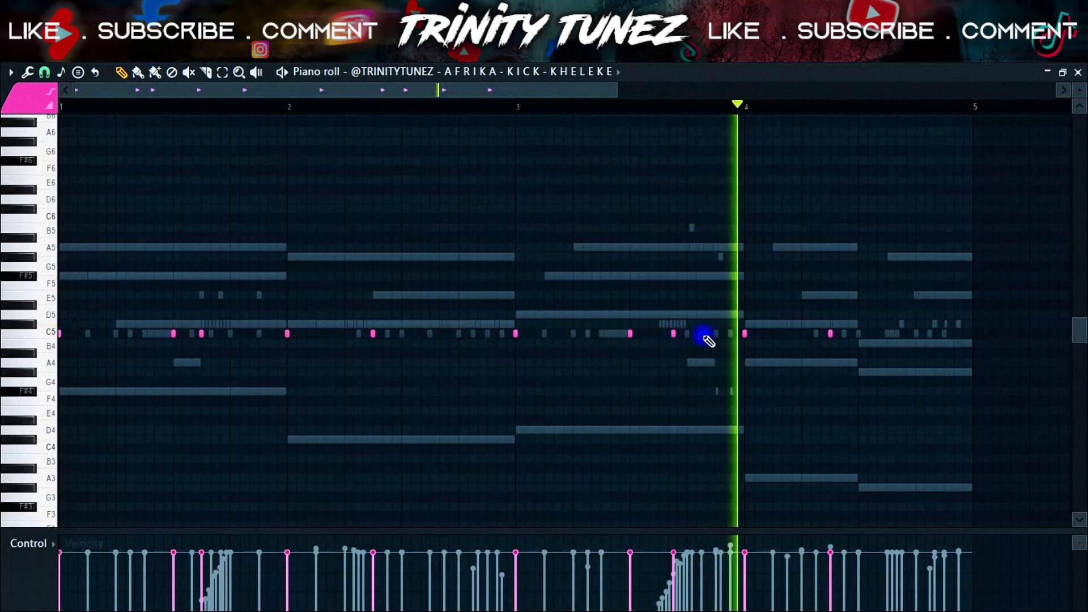
Place kicks on step 15 of bar 3 and on steps 5, 11 and 14 of bar 4.
{"action": "left_click", "coordinate": [711, 335]}
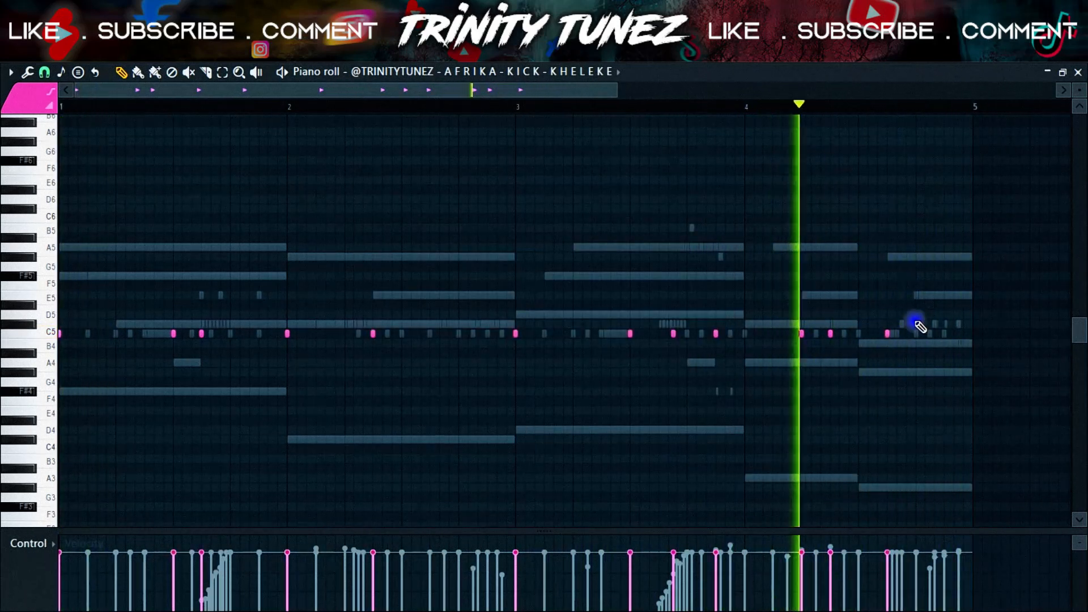
{"action": "left_click", "coordinate": [890, 334]}
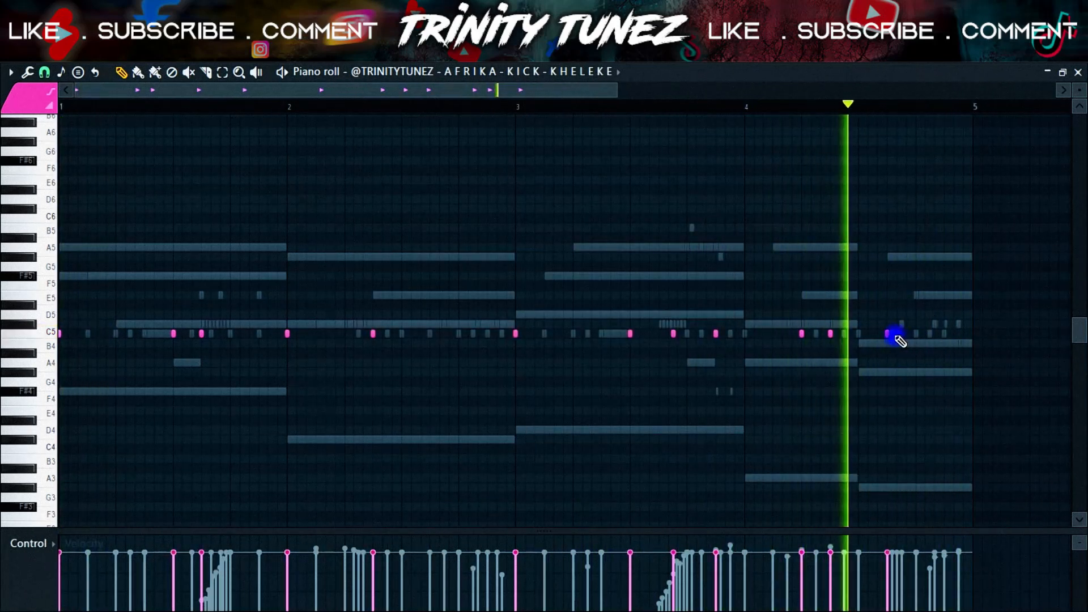
{"action": "left_click", "coordinate": [935, 334]}
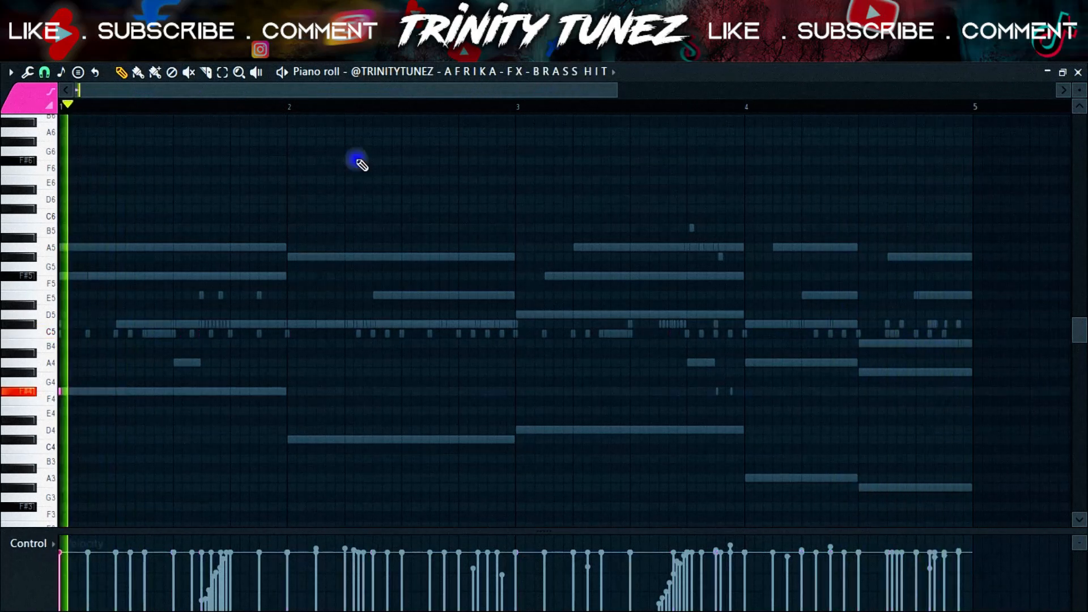
Add a D4 AFRIKA-FX-BRASS HIT note at the start of bar 3 and increase the sample's fade-out.
{"action": "left_click", "coordinate": [516, 431]}
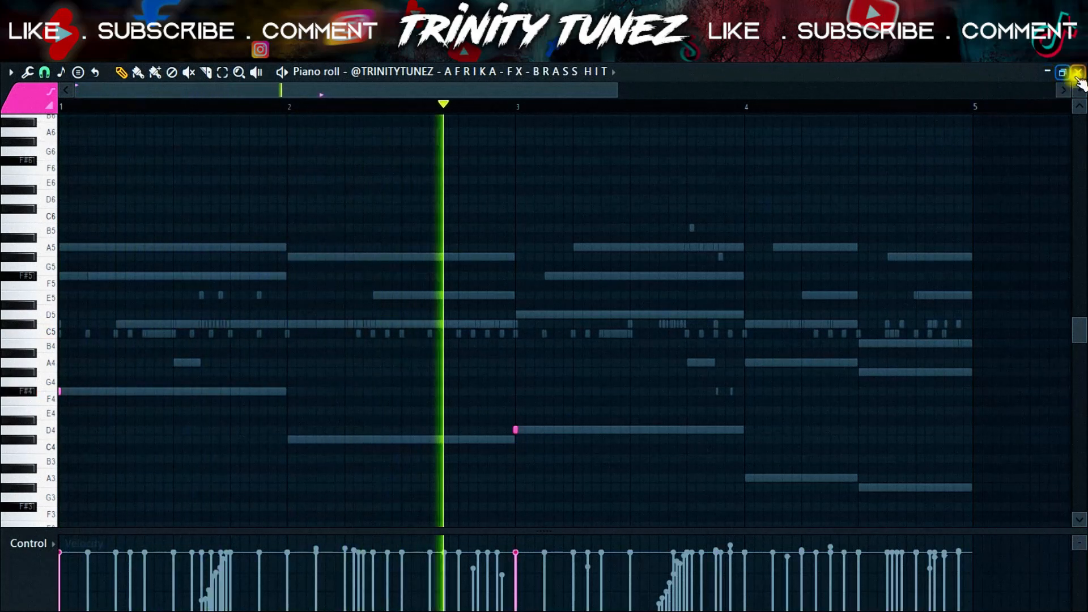
{"action": "key", "text": "F6"}
{"action": "left_click", "coordinate": [116, 560]}
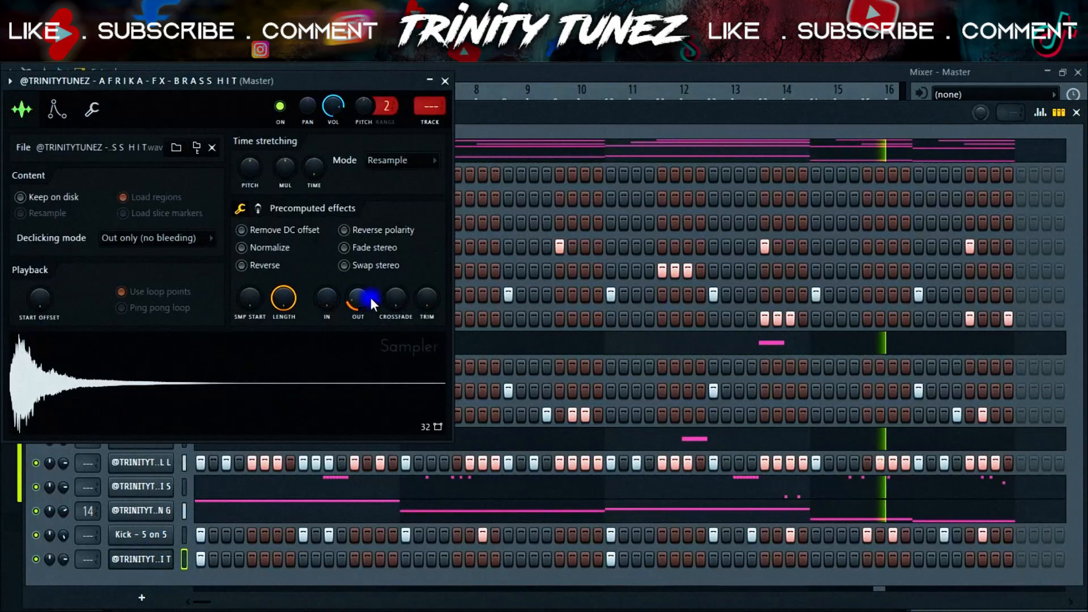
{"action": "left_click", "coordinate": [445, 81]}
Review the Lounge Lizard EP-4 notes and the settings of the Pattern 1 audio clip in the playlist.
{"action": "left_click", "coordinate": [242, 220]}
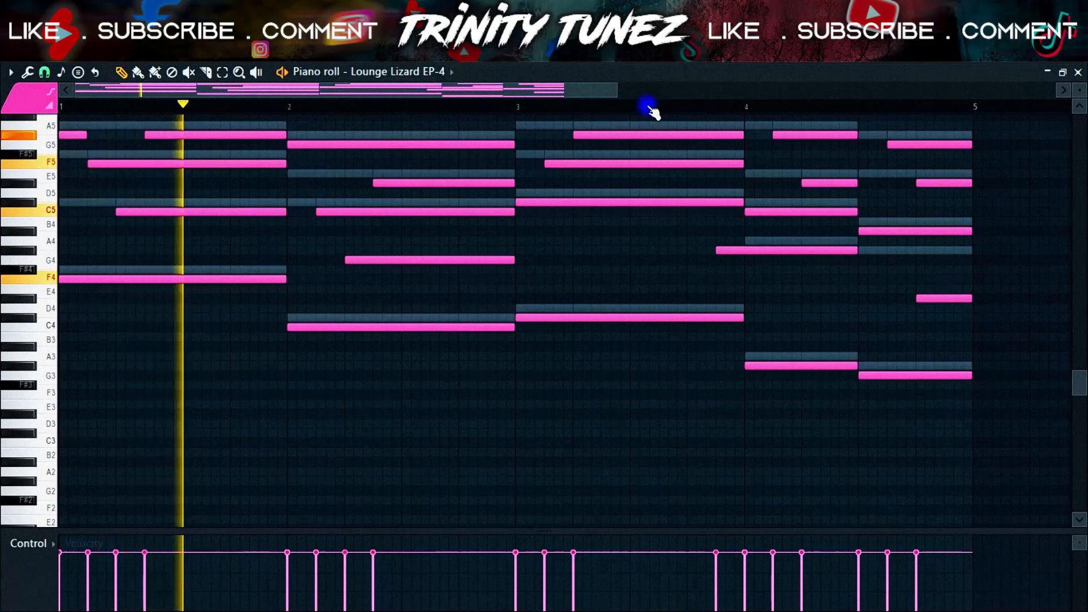
{"action": "key", "text": "F5"}
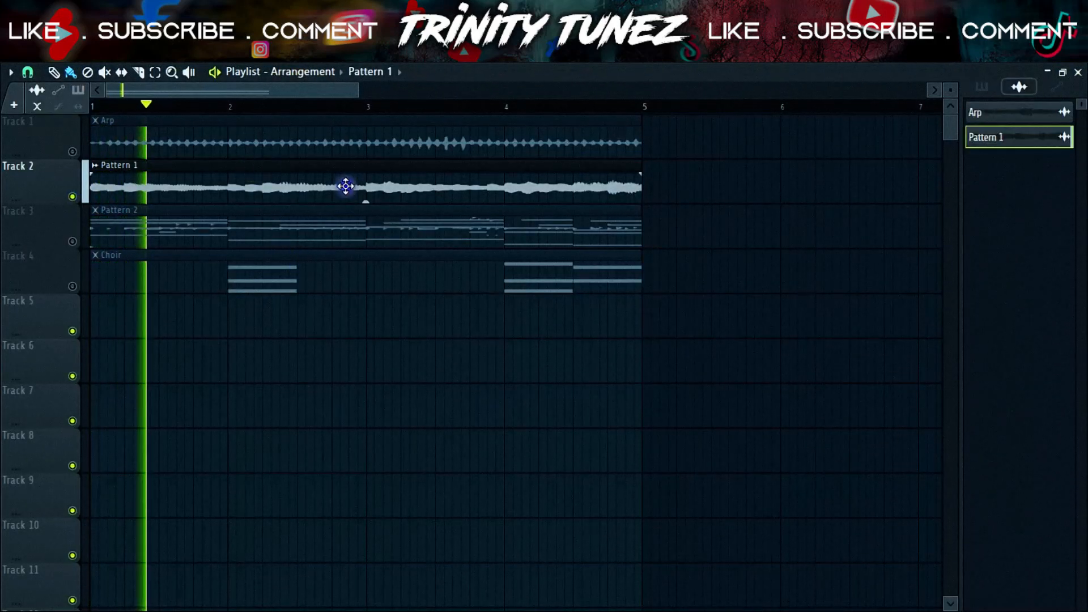
{"action": "double_click", "coordinate": [345, 185]}
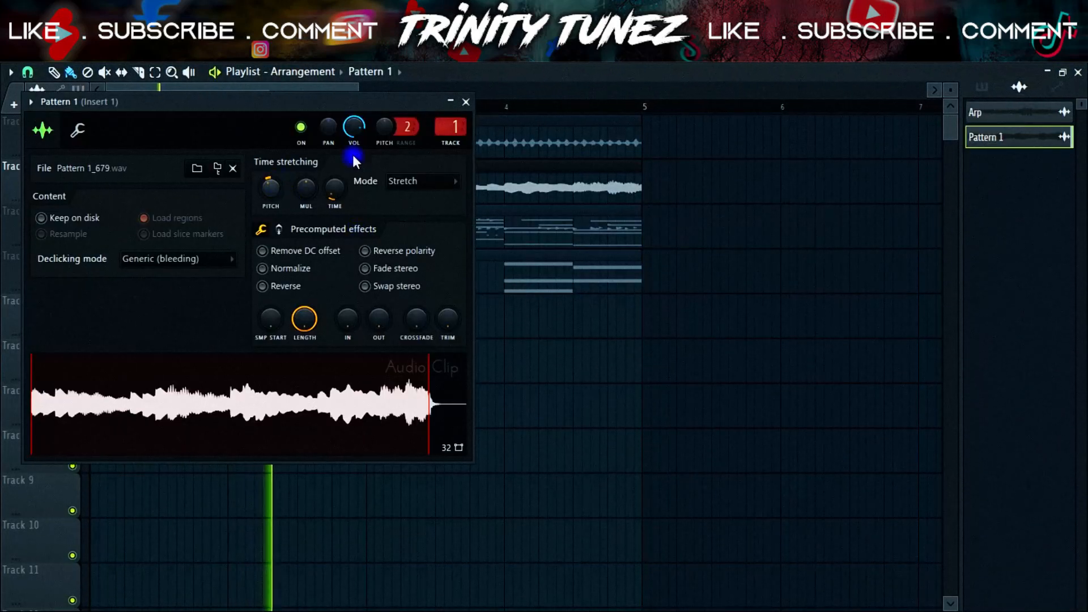
{"action": "left_click", "coordinate": [451, 102]}
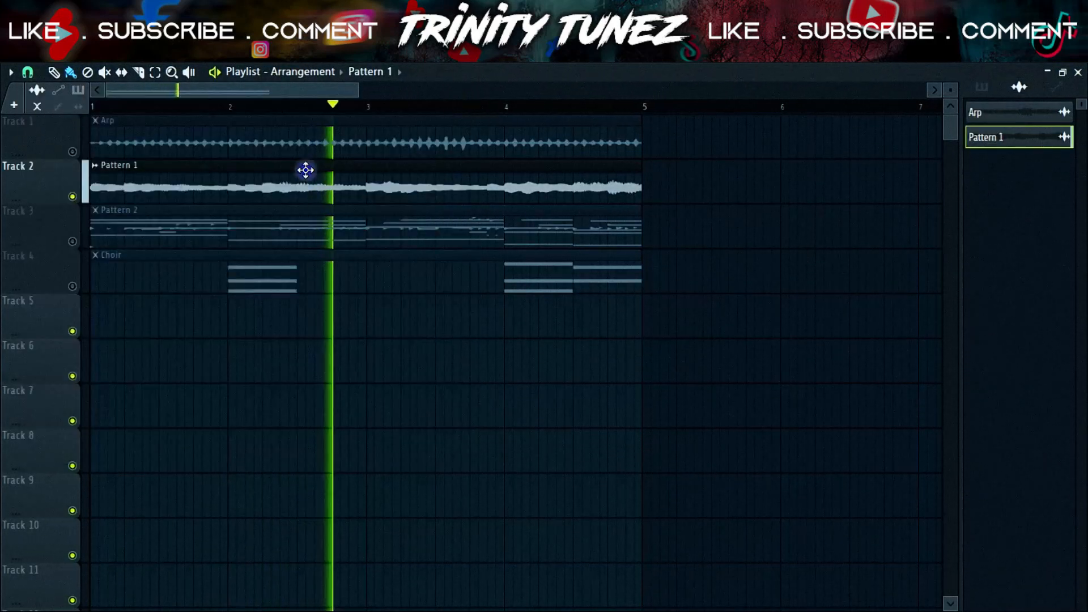
Review the time-stretching settings of the Arp audio clip in the playlist.
{"action": "double_click", "coordinate": [207, 144]}
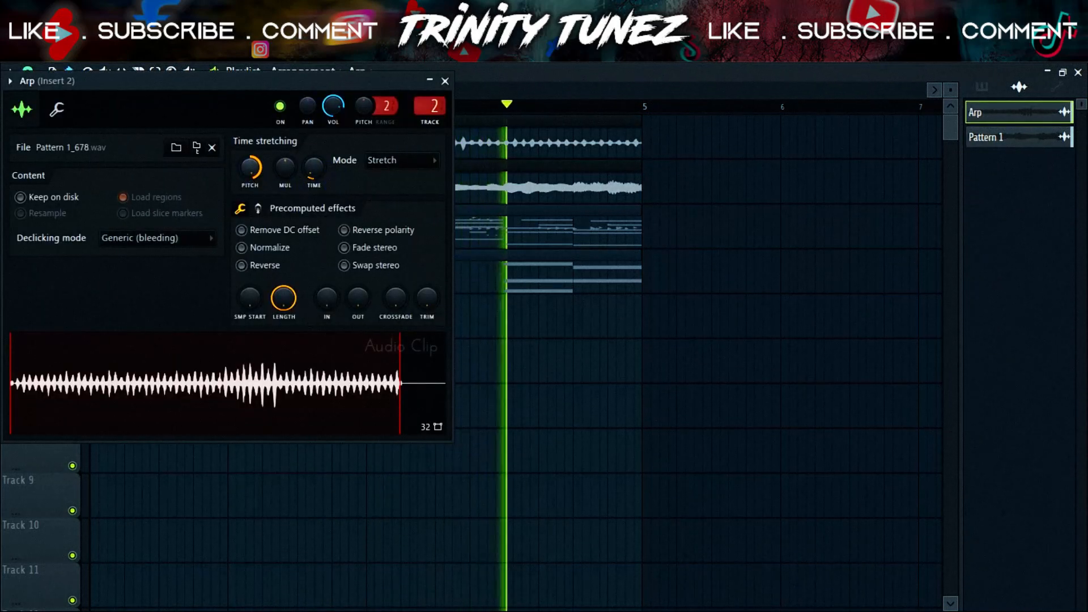
{"action": "left_click", "coordinate": [446, 81]}
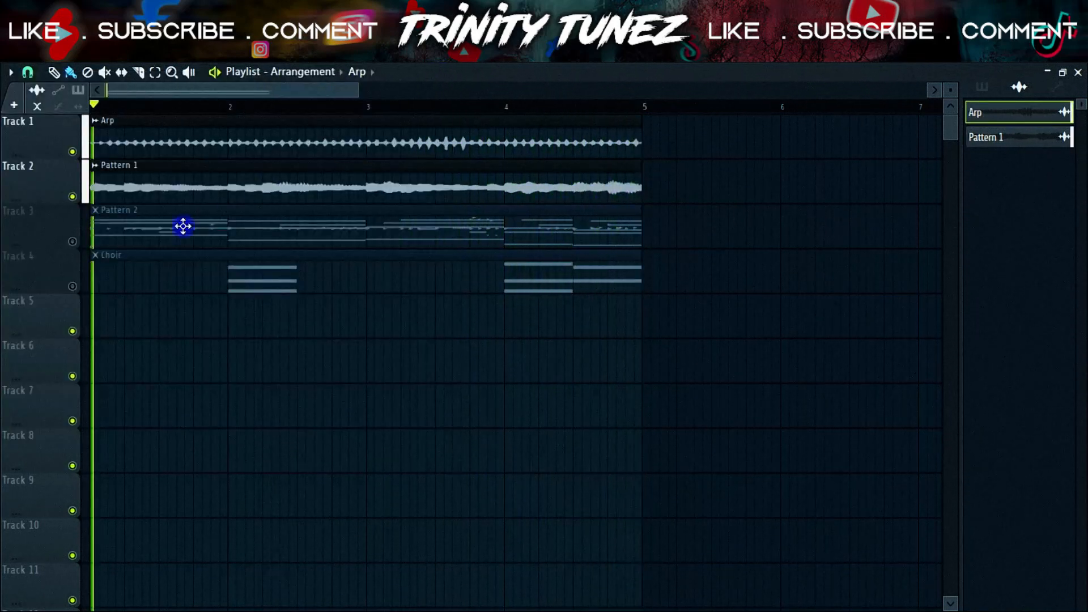
Unmute the Choir track and transpose its chords down so the first chord lies on B4, D5 and F#5.
{"action": "left_click", "coordinate": [74, 286]}
{"action": "double_click", "coordinate": [153, 276]}
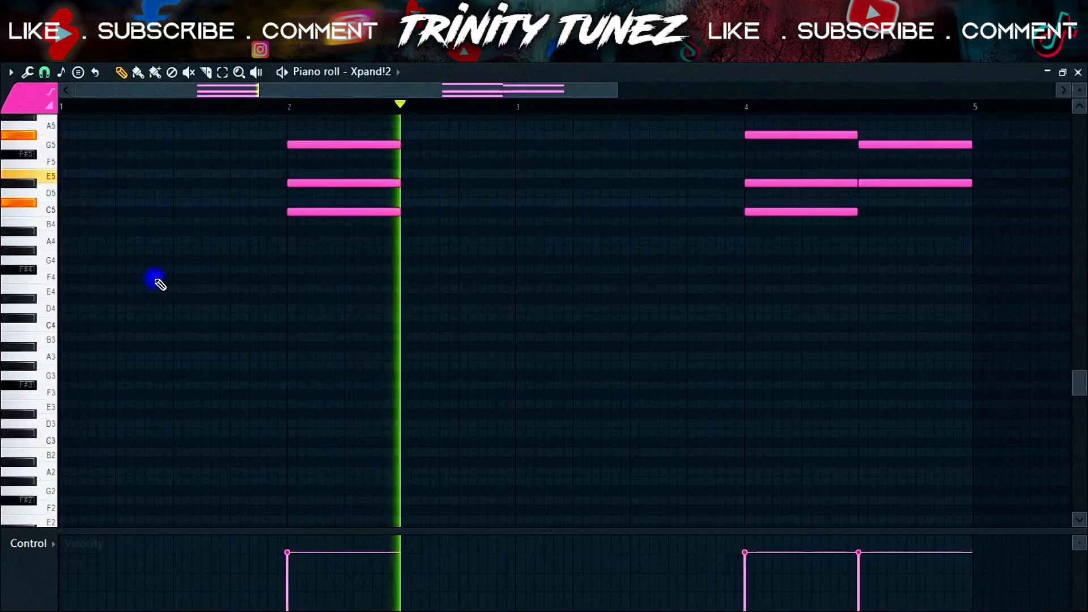
{"action": "key", "text": "Down"}
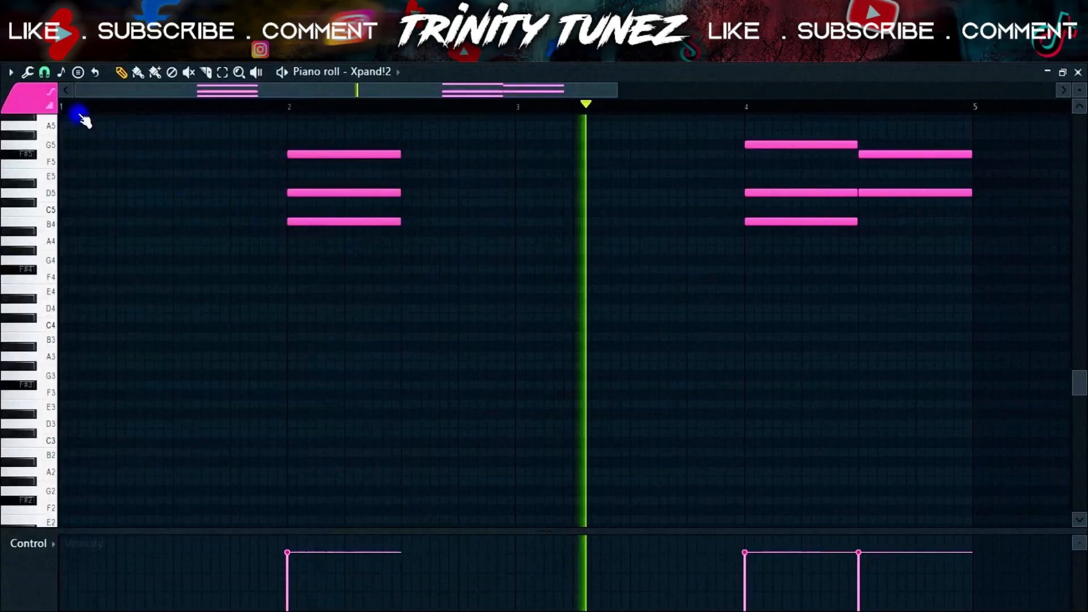
Change the root of the piano roll's scale highlighting to E, keeping Minor Natural (Aeolian).
{"action": "left_click", "coordinate": [10, 72]}
{"action": "mouse_move", "coordinate": [39, 154]}
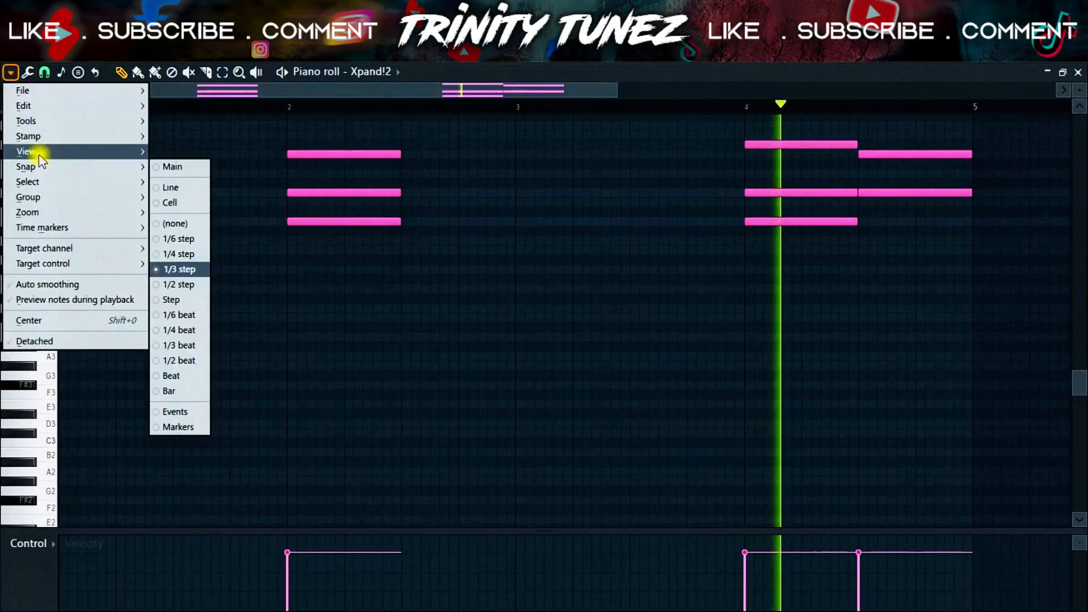
{"action": "mouse_move", "coordinate": [199, 386]}
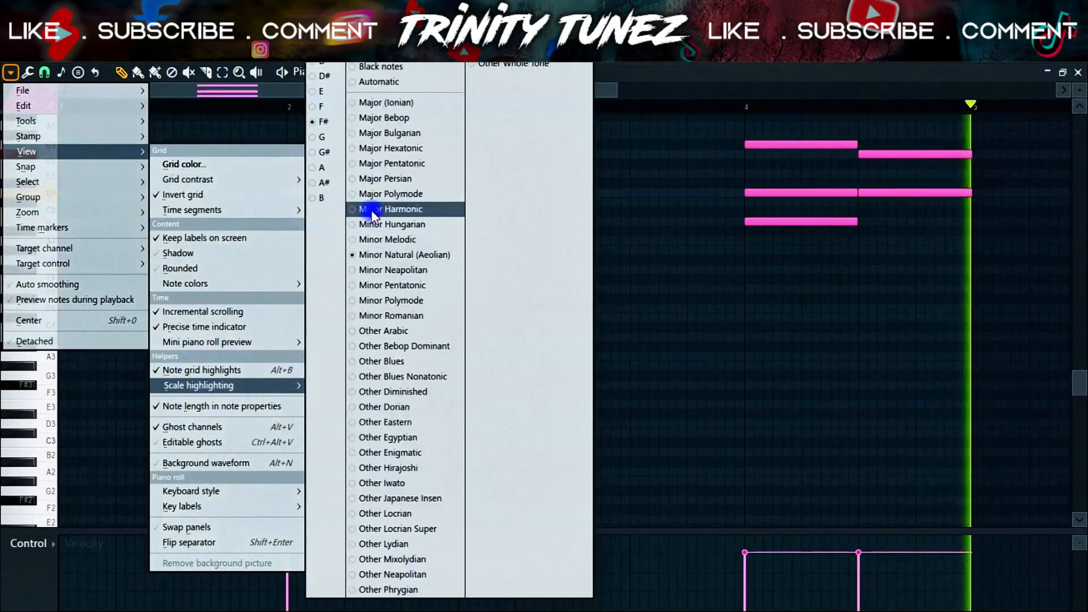
{"action": "left_click", "coordinate": [323, 98]}
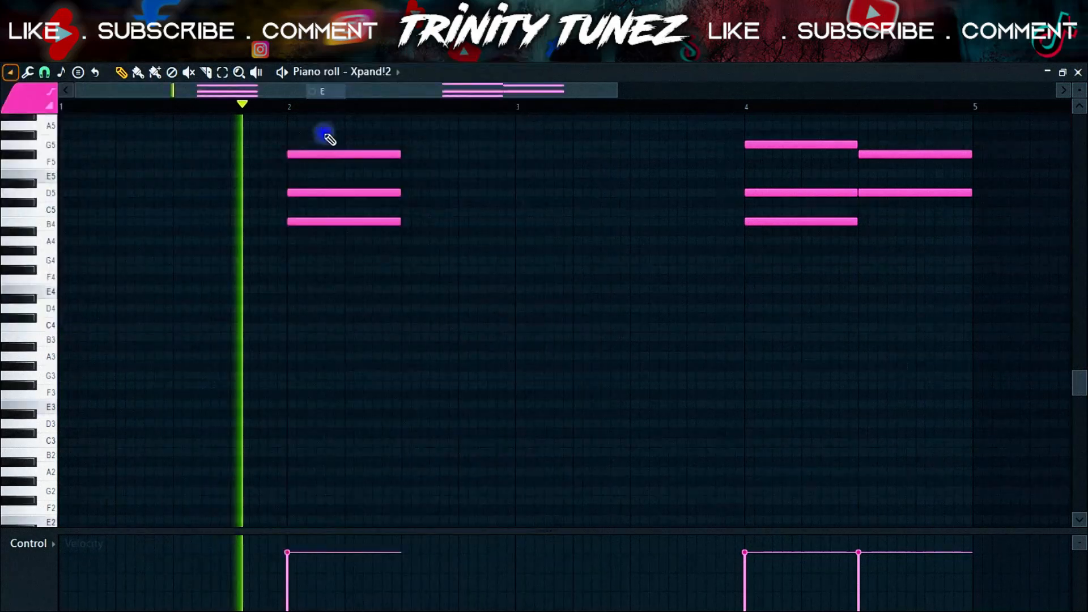
Unmute the Pattern 2 track and transpose the AFRIKA-VOX-WOAH notes down to G4.
{"action": "key", "text": "F5"}
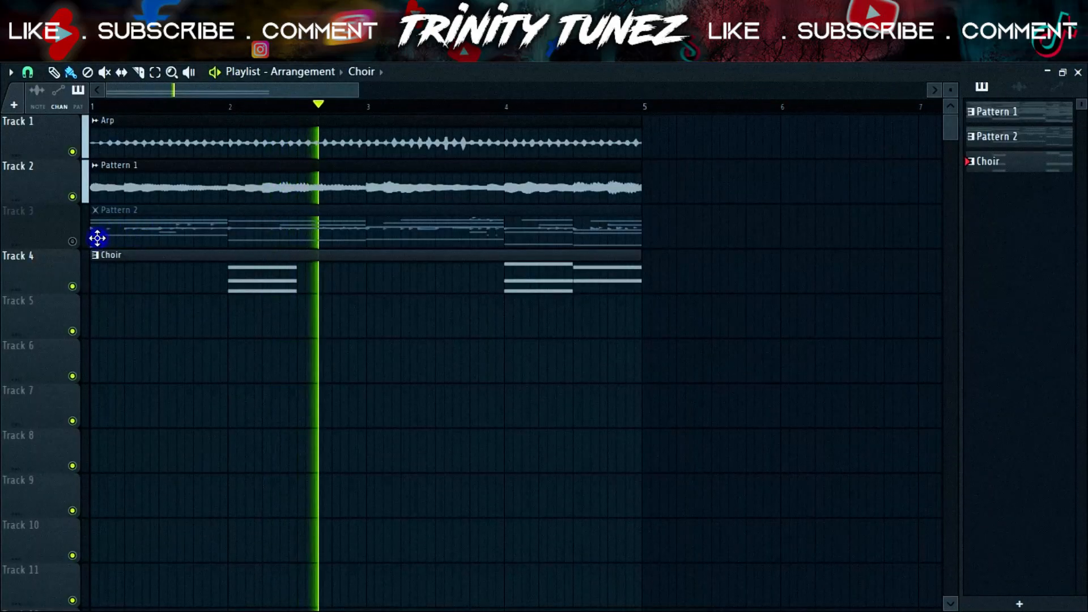
{"action": "left_click", "coordinate": [72, 242]}
{"action": "key", "text": "F7"}
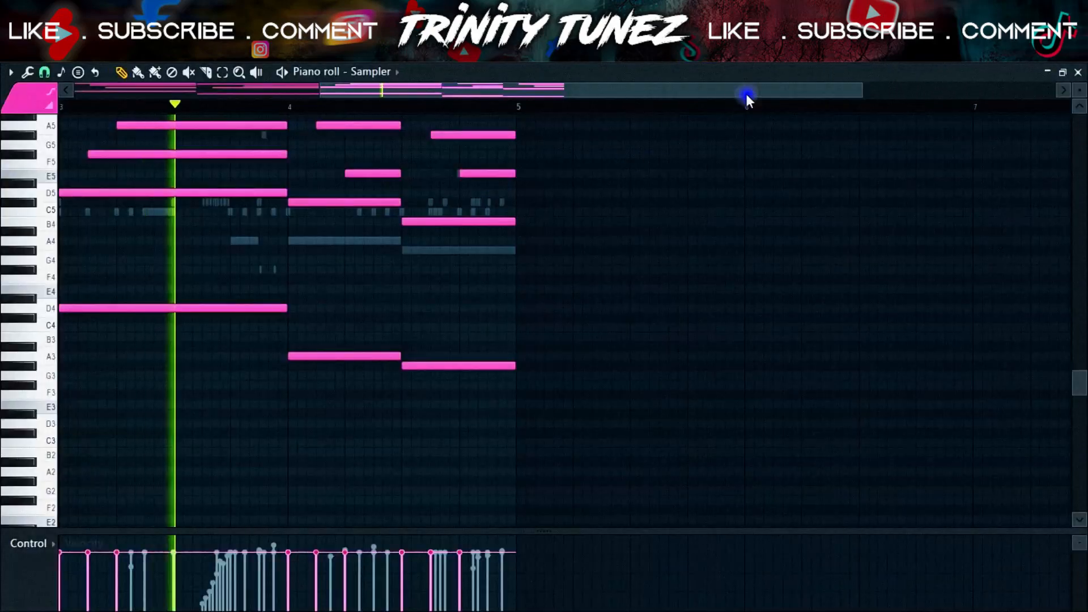
{"action": "key", "text": "F6"}
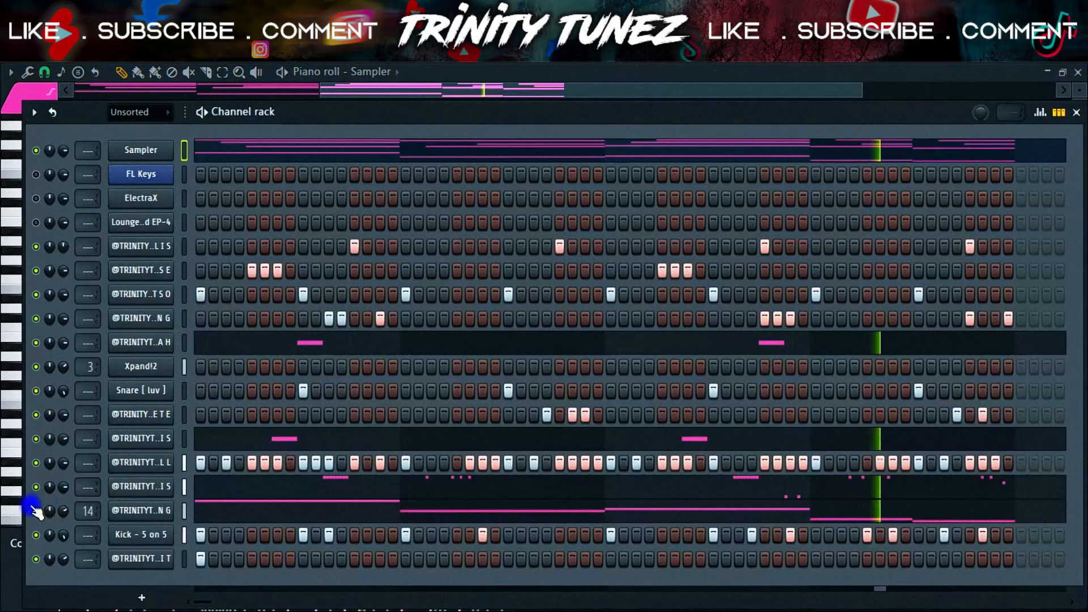
{"action": "left_click", "coordinate": [211, 350]}
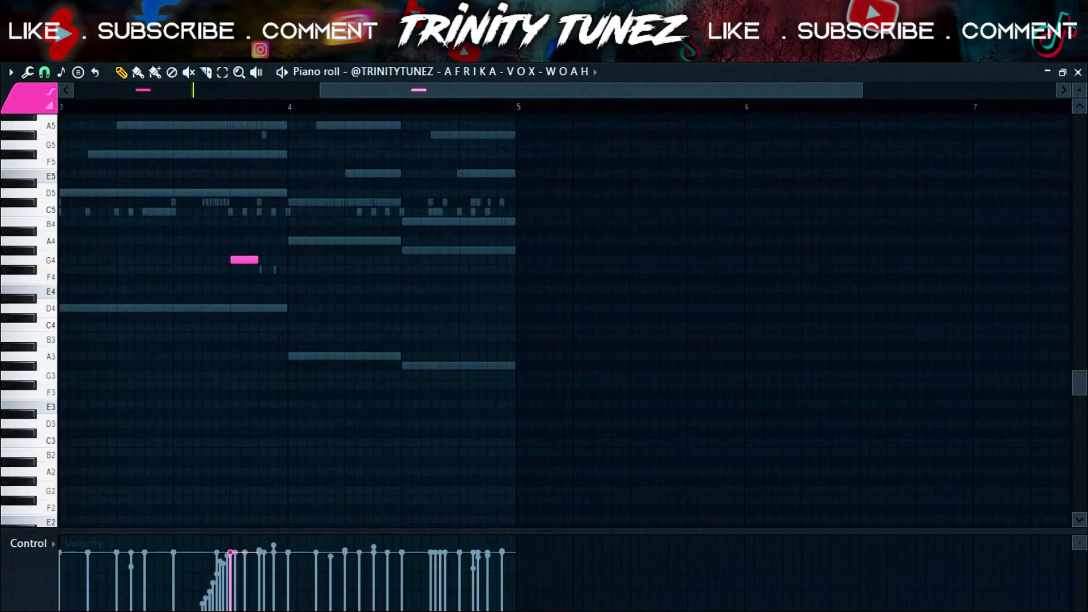
Open the AFRIKA-FX-BRASS HIT notes in the piano roll, then return to the channel rack.
{"action": "key", "text": "F6"}
{"action": "right_click", "coordinate": [158, 565]}
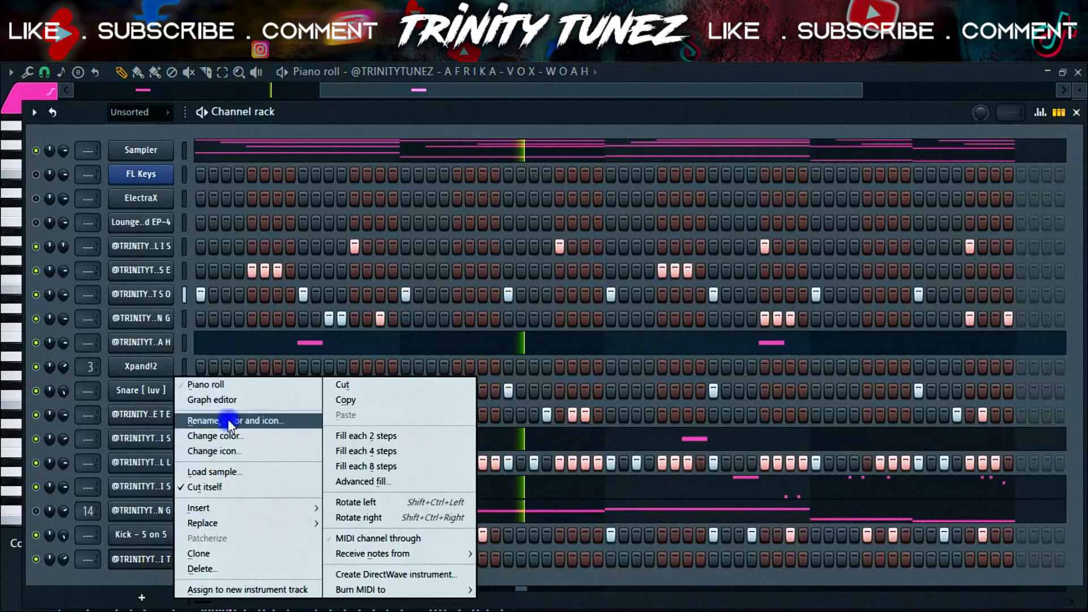
{"action": "left_click", "coordinate": [223, 386]}
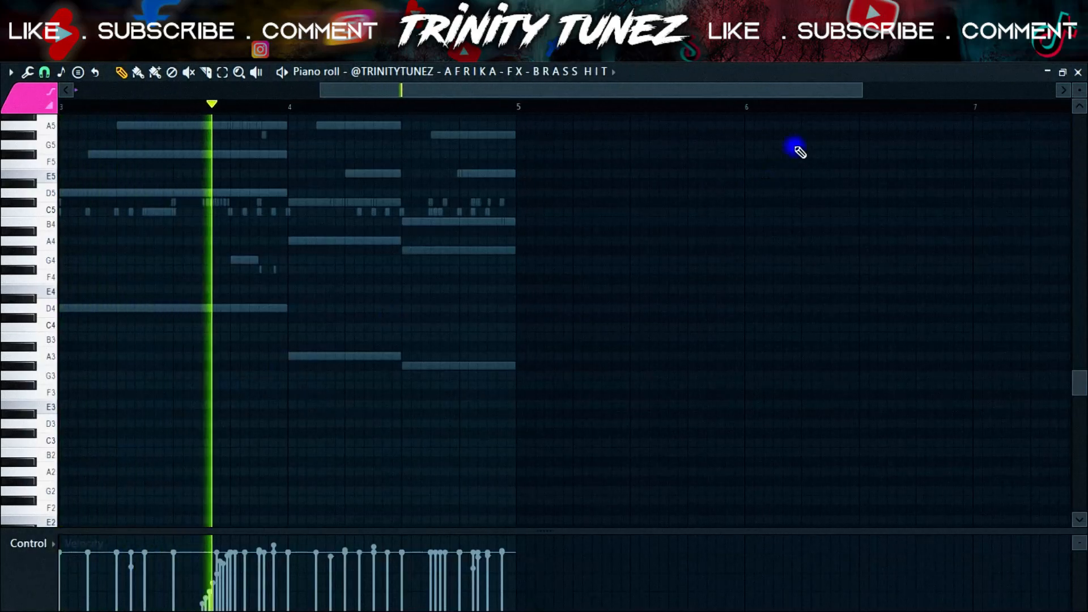
{"action": "key", "text": "F6"}
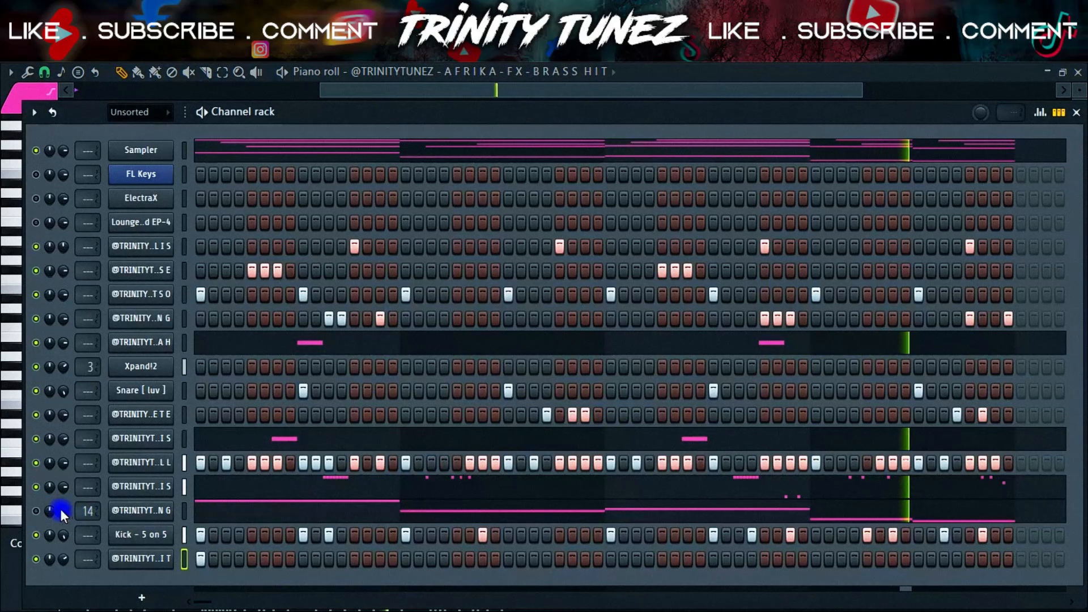
Transpose the AFRIKA-BASS-OMPATLANG notes down to E5, B4, C5, G4 and F#4 across the four bars.
{"action": "left_click", "coordinate": [243, 503]}
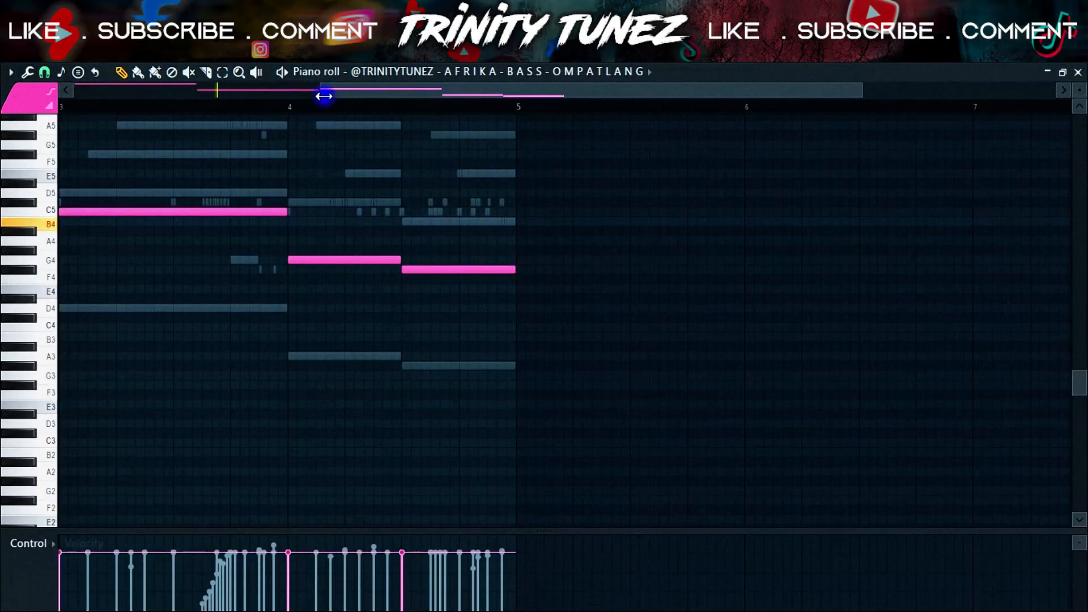
{"action": "left_click_drag", "start_coordinate": [324, 96], "coordinate": [75, 95]}
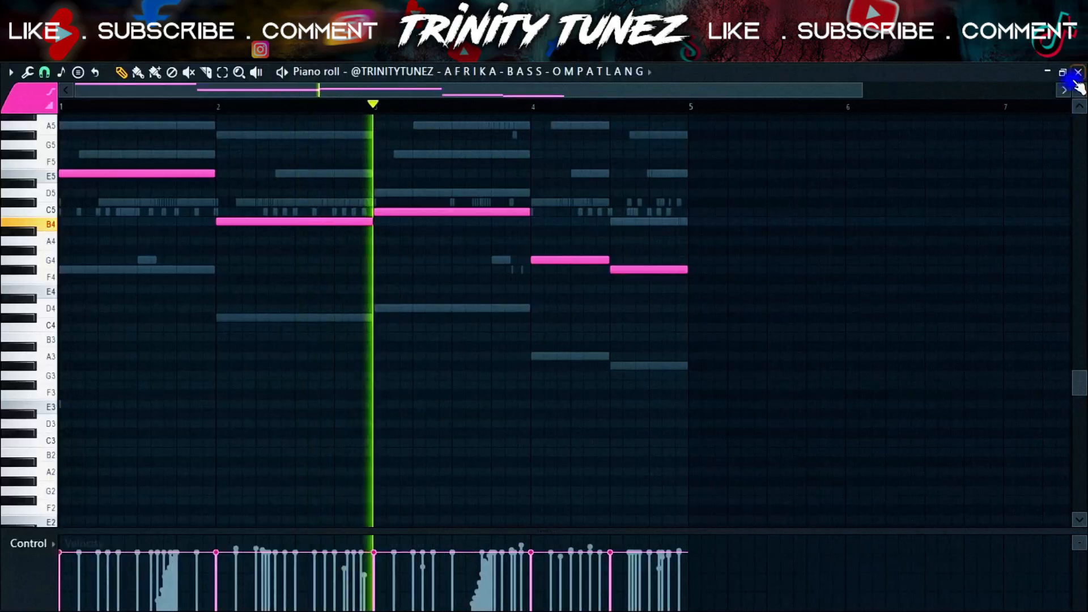
{"action": "left_click", "coordinate": [1078, 74]}
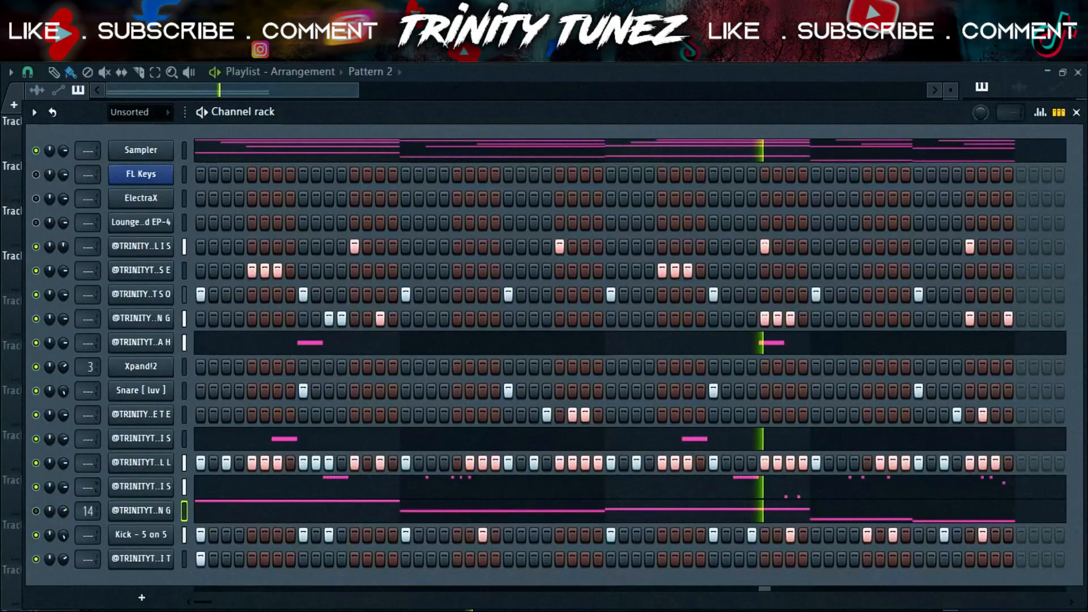
Add the AFRIKA-808-MATLA sample as a new channel and enable its volume envelope.
{"action": "mouse_move", "coordinate": [10, 256]}
{"action": "left_click", "coordinate": [73, 158]}
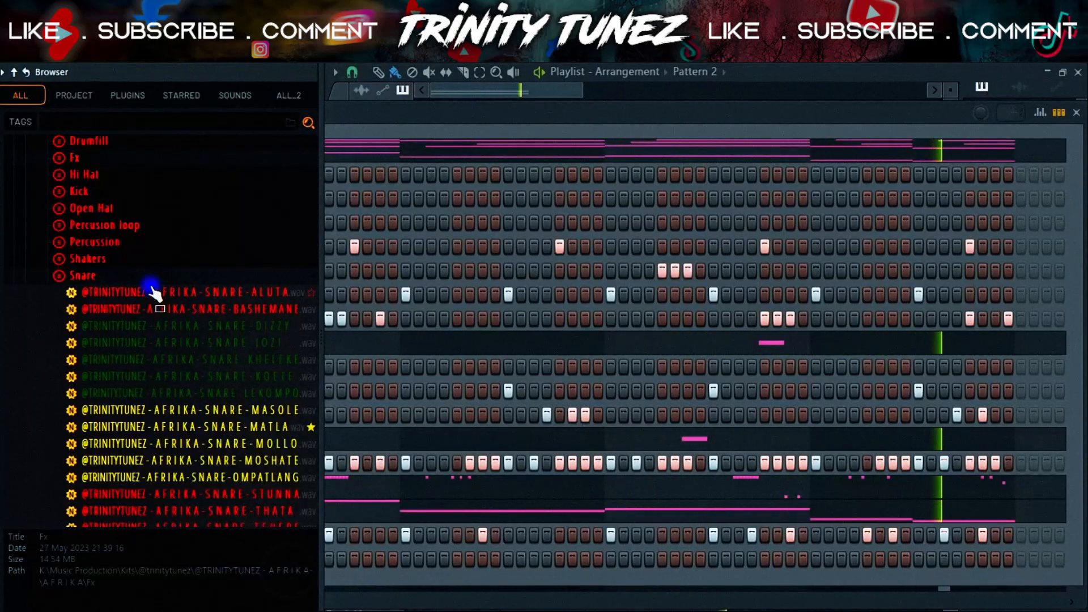
{"action": "scroll", "coordinate": [131, 278], "scroll_direction": "up", "scroll_amount": 3}
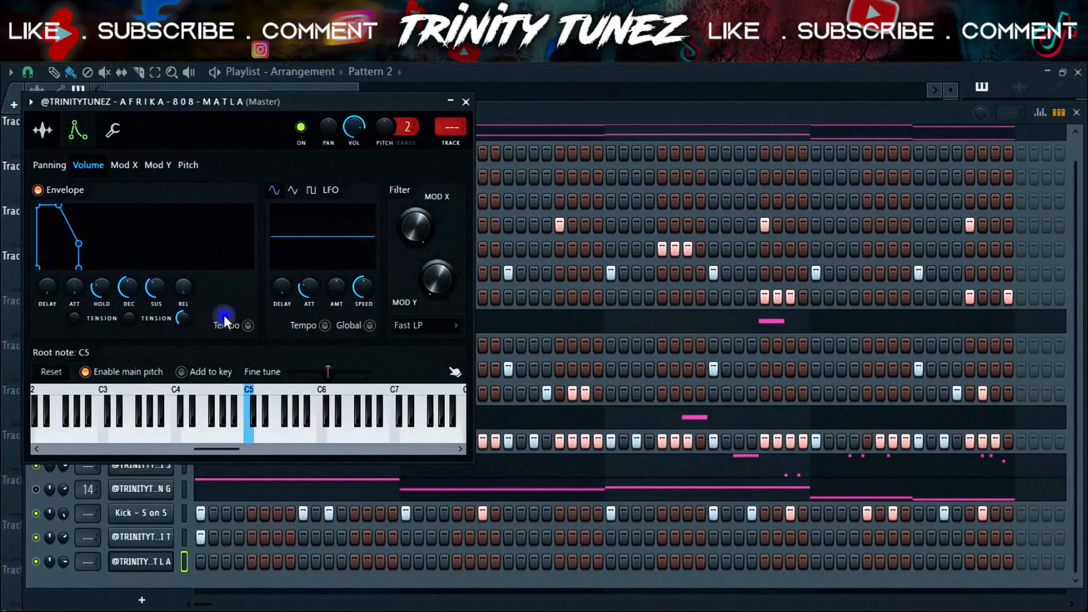
Copy the kick pattern into the AFRIKA-808-MATLA channel and transpose the Sampler chords so bar 1's root lies on E7.
{"action": "right_click", "coordinate": [172, 374]}
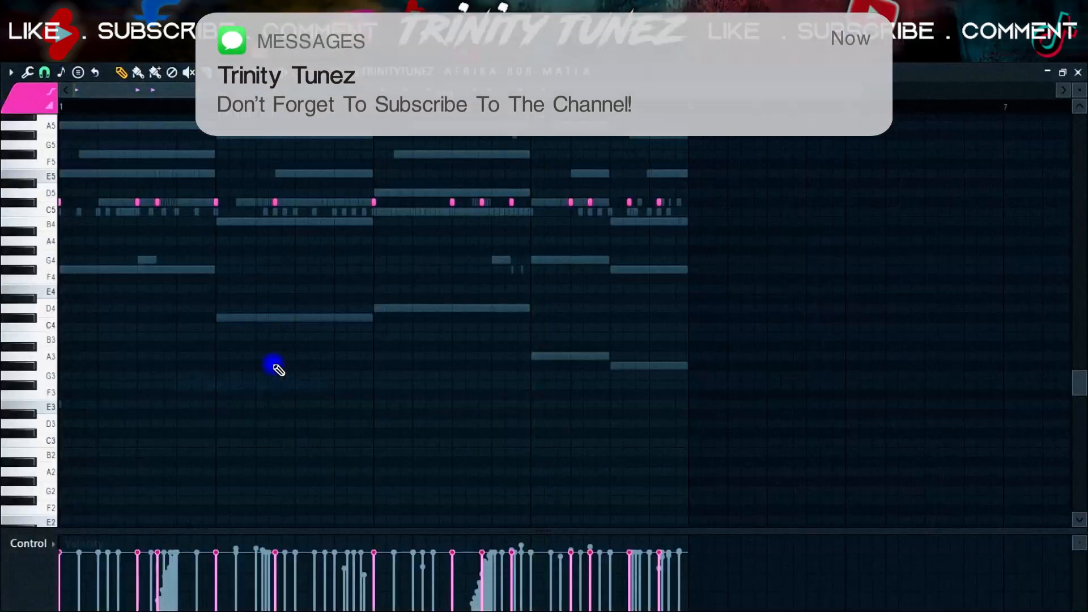
{"action": "scroll", "coordinate": [274, 369], "scroll_direction": "up", "scroll_amount": 3}
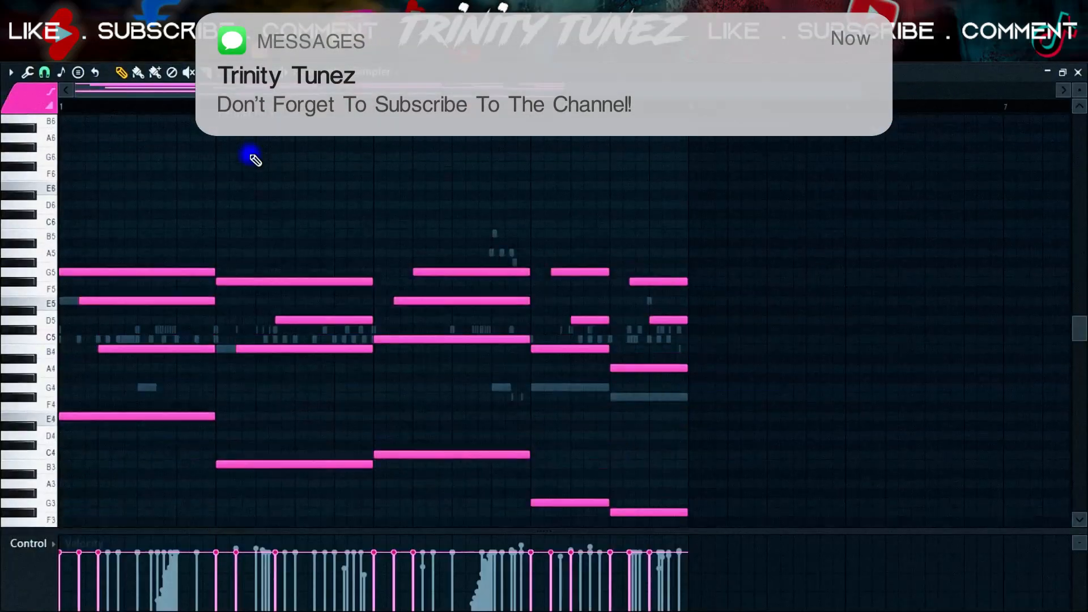
{"action": "scroll", "coordinate": [248, 156], "scroll_direction": "down", "scroll_amount": 2}
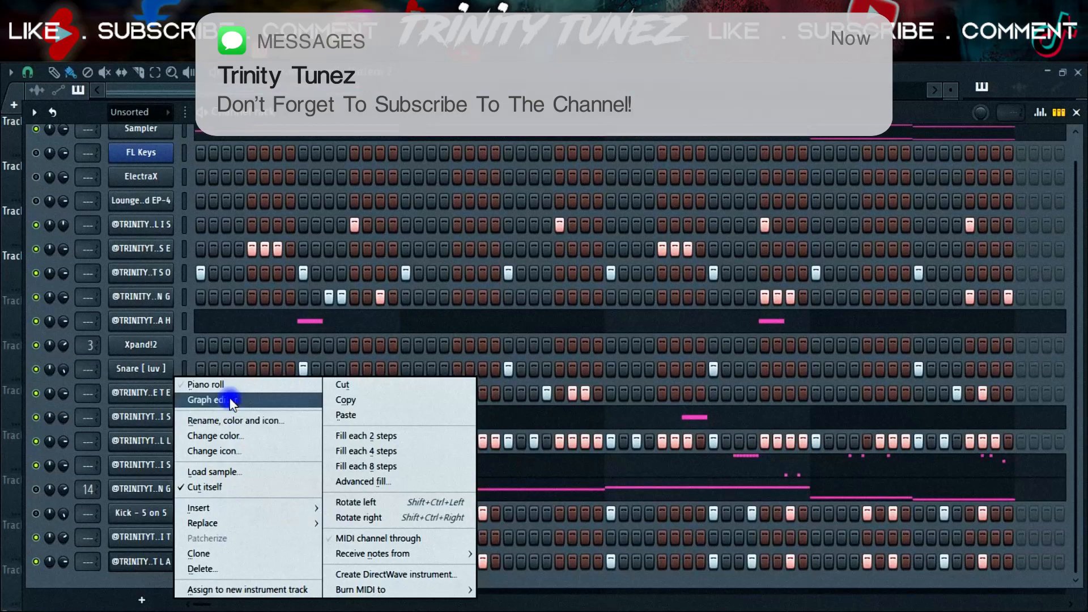
{"action": "left_click", "coordinate": [244, 390]}
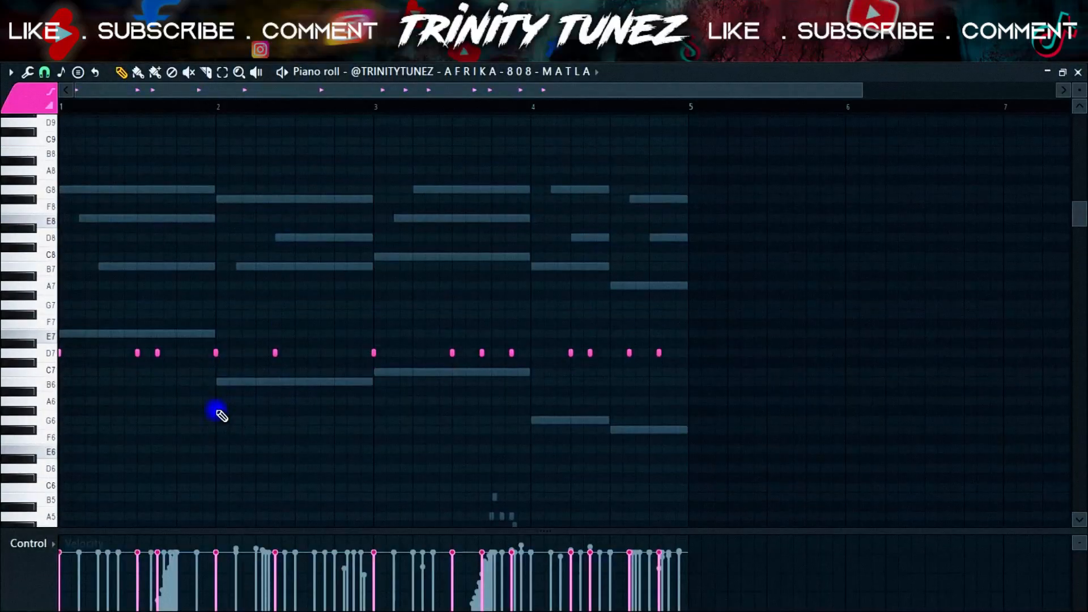
Pitch the 808 notes of bar 1 to E7 and those of bars 2 to 4 to B6.
{"action": "left_click_drag", "start_coordinate": [523, 301], "coordinate": [218, 358]}
{"action": "left_click_drag", "start_coordinate": [712, 300], "coordinate": [206, 405]}
{"action": "key", "text": "shift+Down"}
{"action": "key", "text": "shift+Down"}
{"action": "key", "text": "shift+Down"}
{"action": "key", "text": "shift+Down"}
{"action": "key", "text": "shift+Down"}
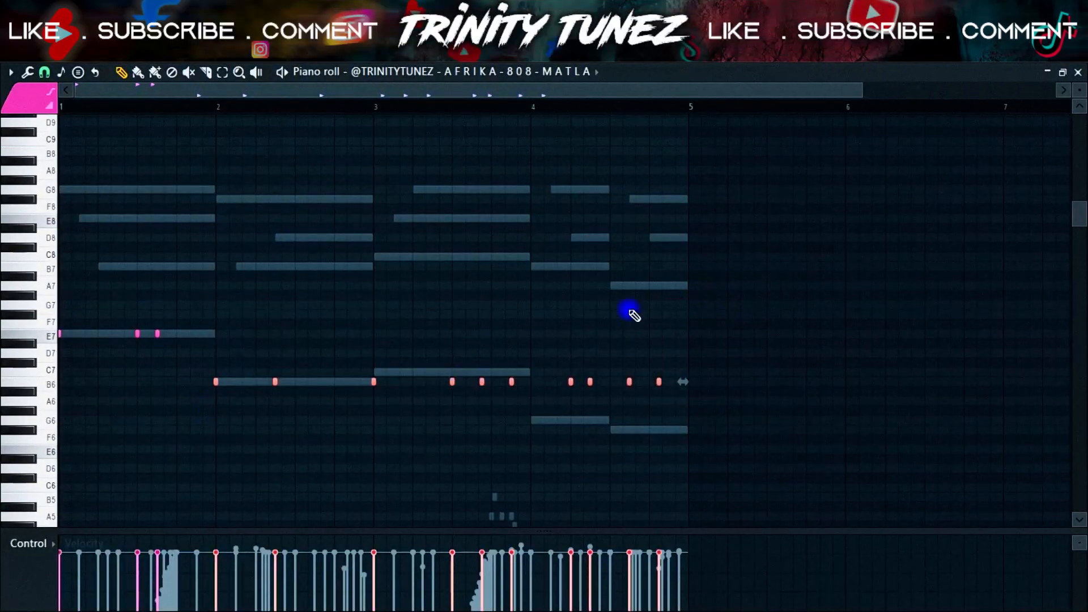
Match the 808 notes to the chord roots: C7 in bar 3, G6 and F#6 in the two halves of bar 4.
{"action": "key", "text": "shift+Down"}
{"action": "key", "text": "shift+Down"}
{"action": "key", "text": "shift+Down"}
{"action": "left_click_drag", "start_coordinate": [695, 339], "coordinate": [369, 384]}
{"action": "key", "text": "shift+Up"}
{"action": "key", "text": "space"}
{"action": "left_click_drag", "start_coordinate": [671, 405], "coordinate": [616, 426]}
{"action": "key", "text": "shift+Down"}
{"action": "key", "text": "space"}
Lengthen all the 808 notes and transpose them down one octave.
{"action": "left_click_drag", "start_coordinate": [714, 224], "coordinate": [11, 524]}
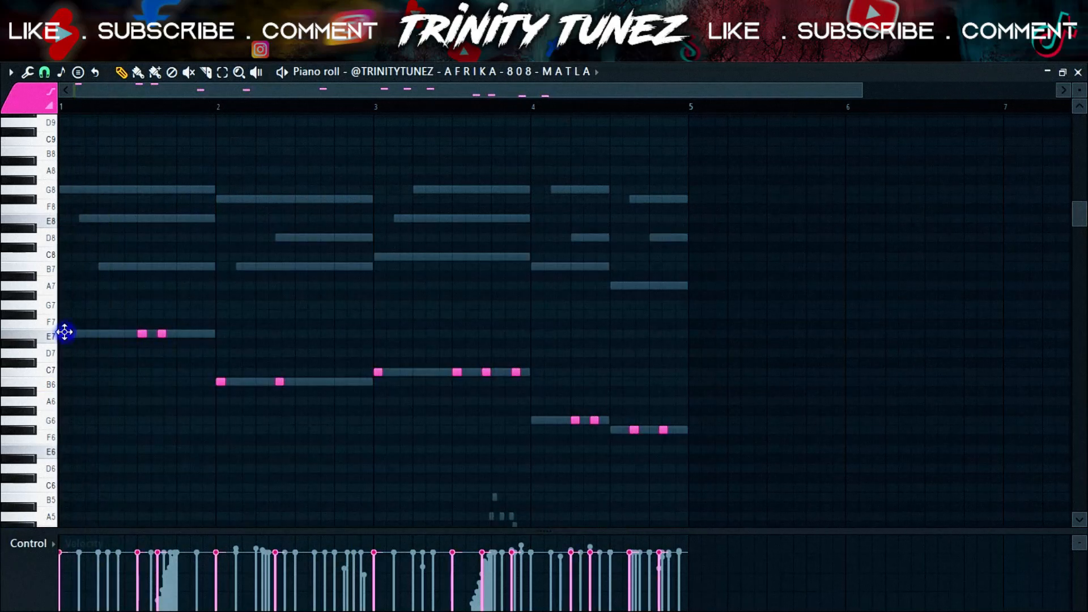
{"action": "left_click_drag", "start_coordinate": [860, 89], "coordinate": [255, 89]}
{"action": "scroll", "coordinate": [391, 348], "scroll_direction": "down", "scroll_amount": 2}
{"action": "key", "text": "ctrl+Down"}
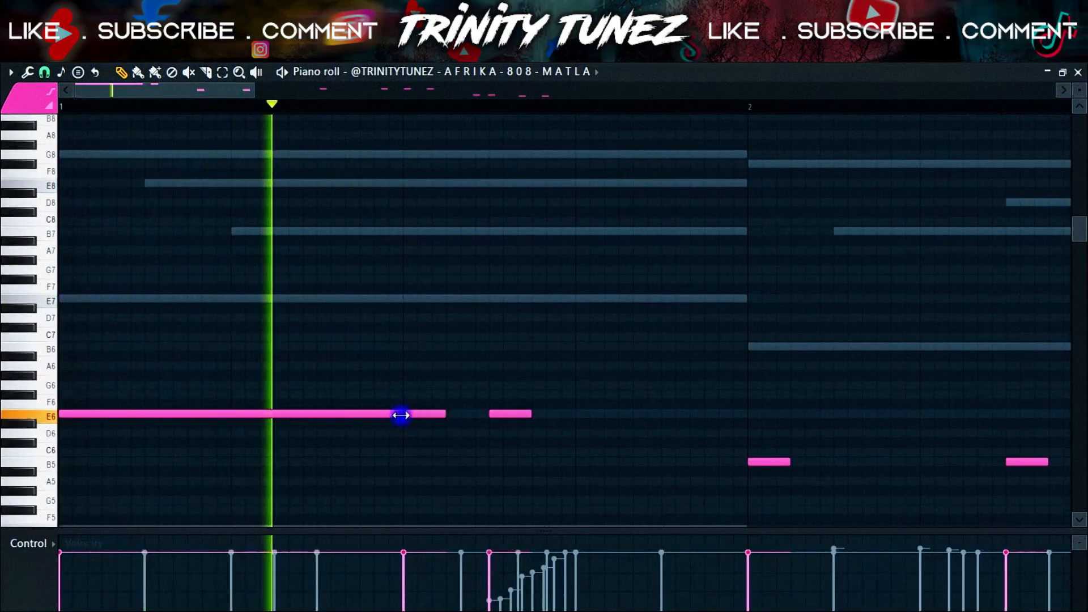
Reshape bar 1's 808 line by resizing its E6 notes and adding a short C6, a short E7 and a longer E7 note.
{"action": "left_click_drag", "start_coordinate": [400, 413], "coordinate": [235, 425]}
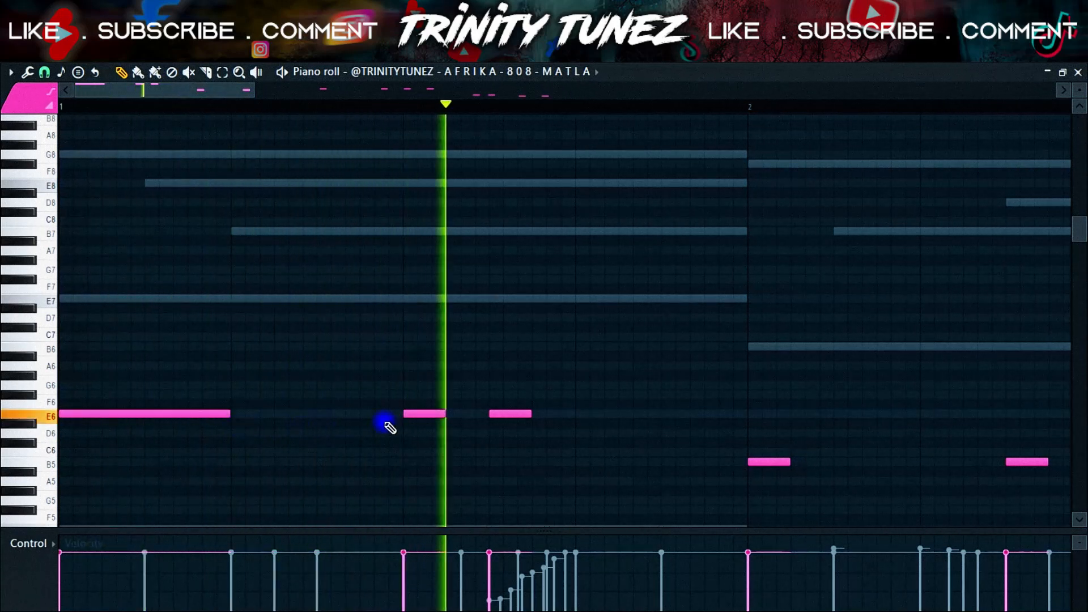
{"action": "left_click_drag", "start_coordinate": [444, 411], "coordinate": [481, 406]}
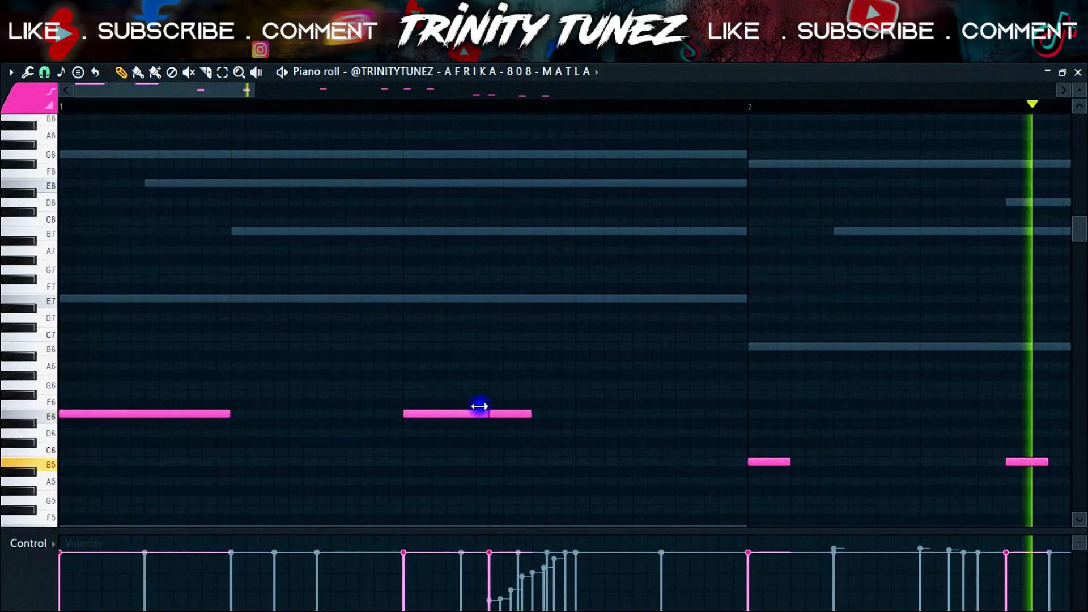
{"action": "scroll", "coordinate": [306, 417], "scroll_direction": "down", "scroll_amount": 3}
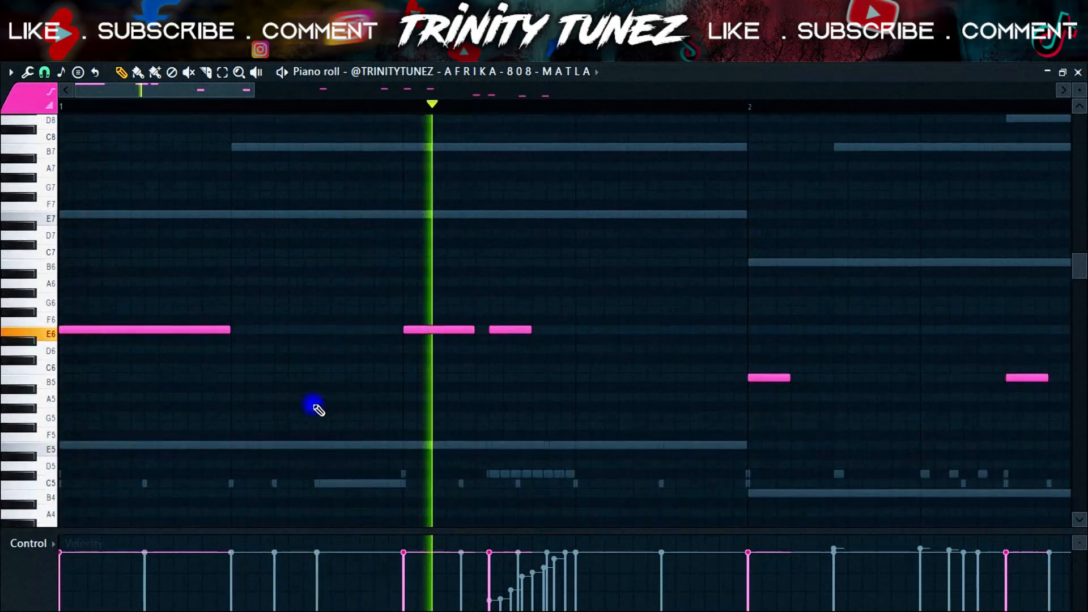
{"action": "key", "text": "space"}
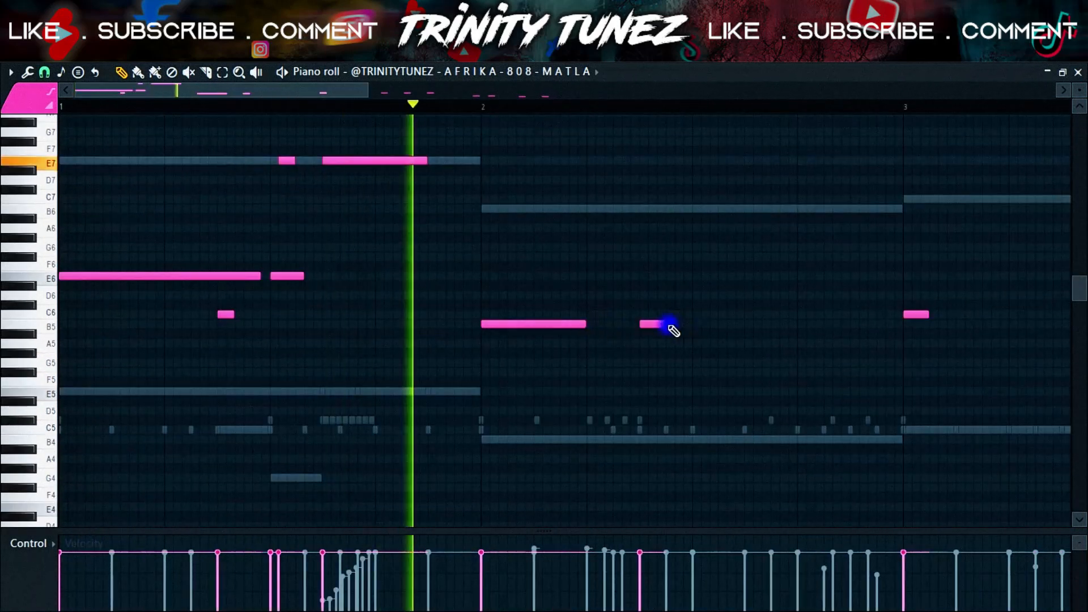
Lengthen bar 2's second B5 note to half a beat, bar 3's first C6 note to one beat, and the following C6 and G5 notes.
{"action": "left_click_drag", "start_coordinate": [665, 325], "coordinate": [691, 329]}
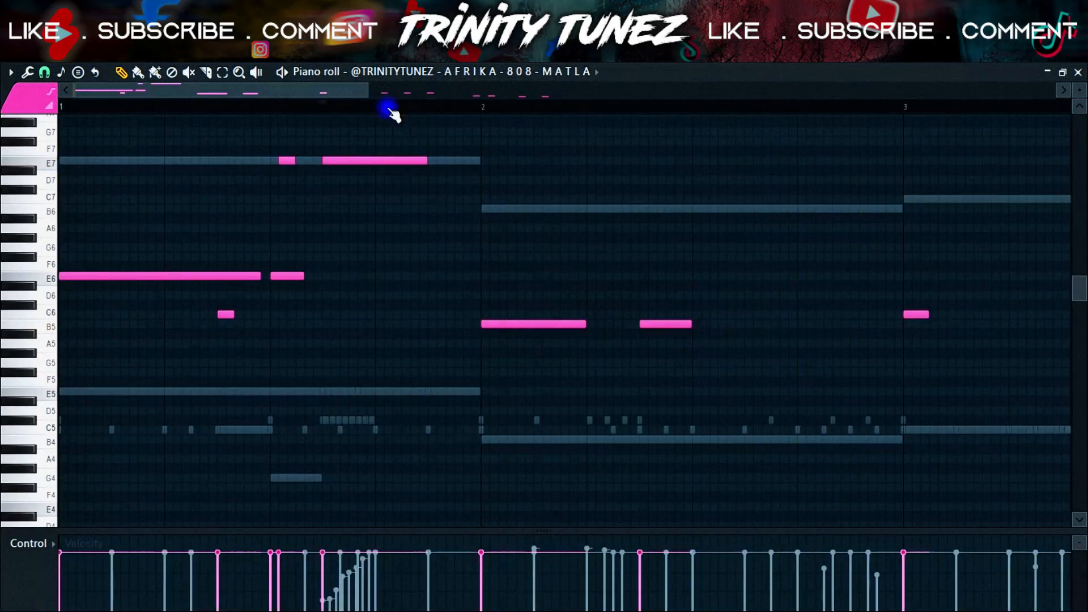
{"action": "left_click_drag", "start_coordinate": [368, 91], "coordinate": [609, 111]}
{"action": "left_click_drag", "start_coordinate": [535, 315], "coordinate": [580, 316]}
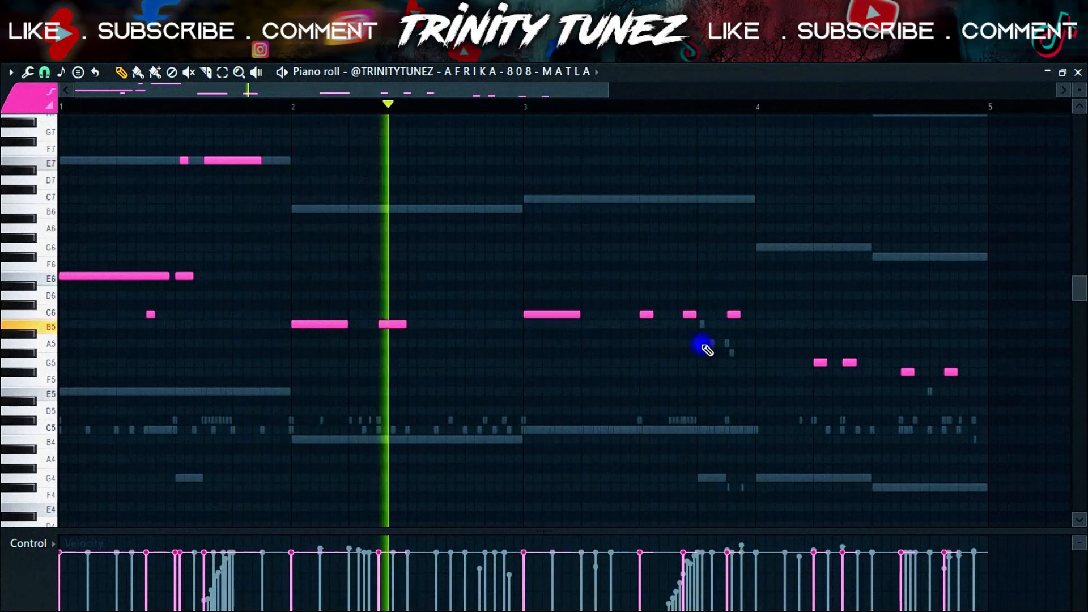
{"action": "left_click_drag", "start_coordinate": [654, 315], "coordinate": [666, 315]}
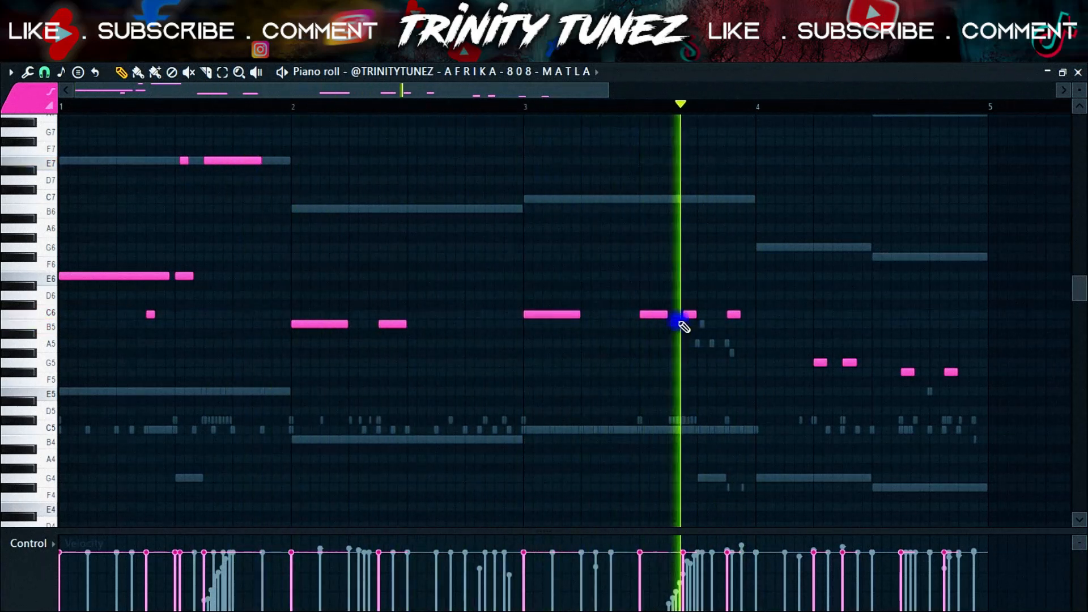
{"action": "left_click_drag", "start_coordinate": [740, 314], "coordinate": [678, 314]}
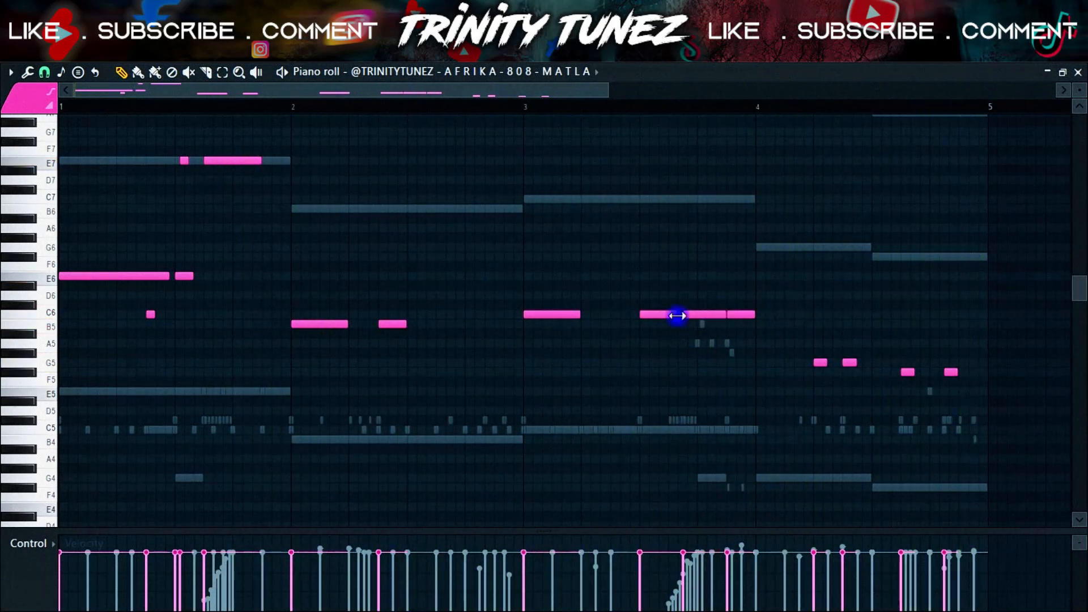
{"action": "left_click_drag", "start_coordinate": [825, 363], "coordinate": [870, 364]}
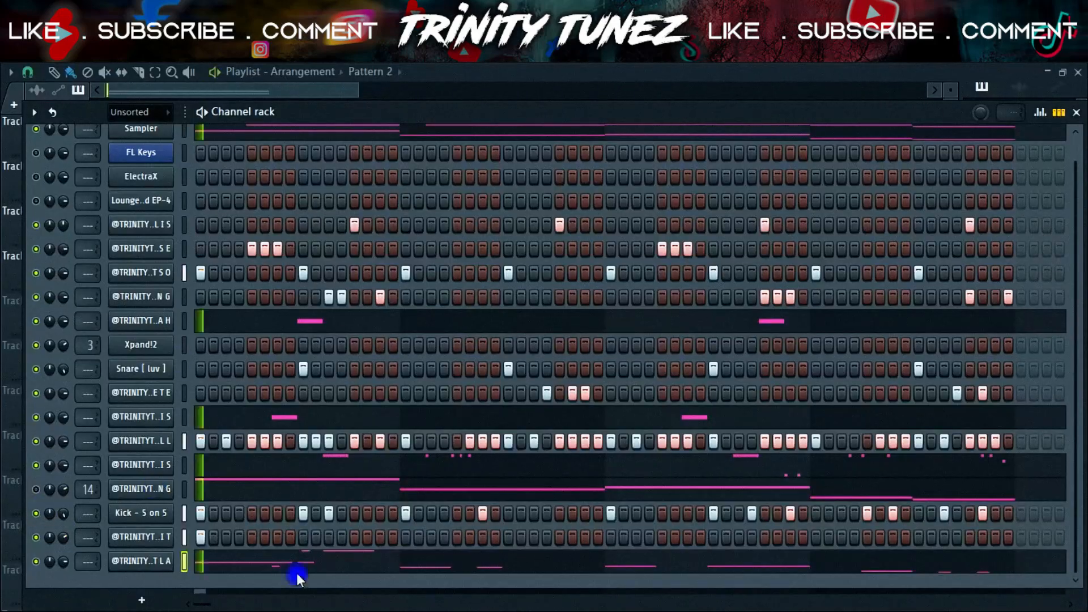
Open the 808 channel's notes and transpose the whole line down one octave.
{"action": "left_click", "coordinate": [301, 565]}
{"action": "key", "text": "space"}
{"action": "key", "text": "ctrl+Down"}
{"action": "key", "text": "space"}
{"action": "scroll", "coordinate": [453, 433], "scroll_direction": "down", "scroll_amount": 2}
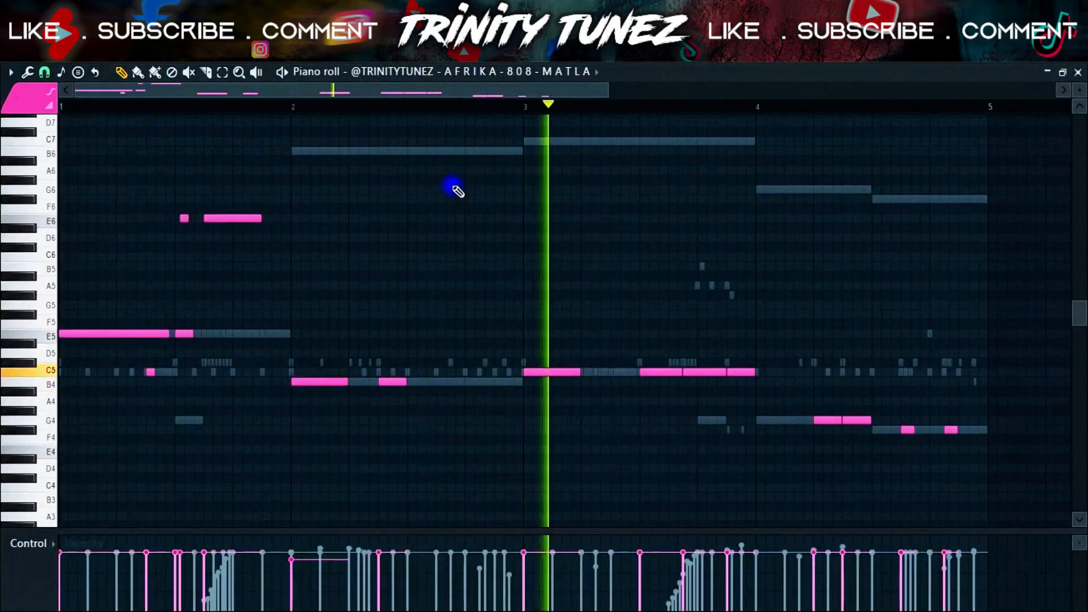
{"action": "key", "text": "space"}
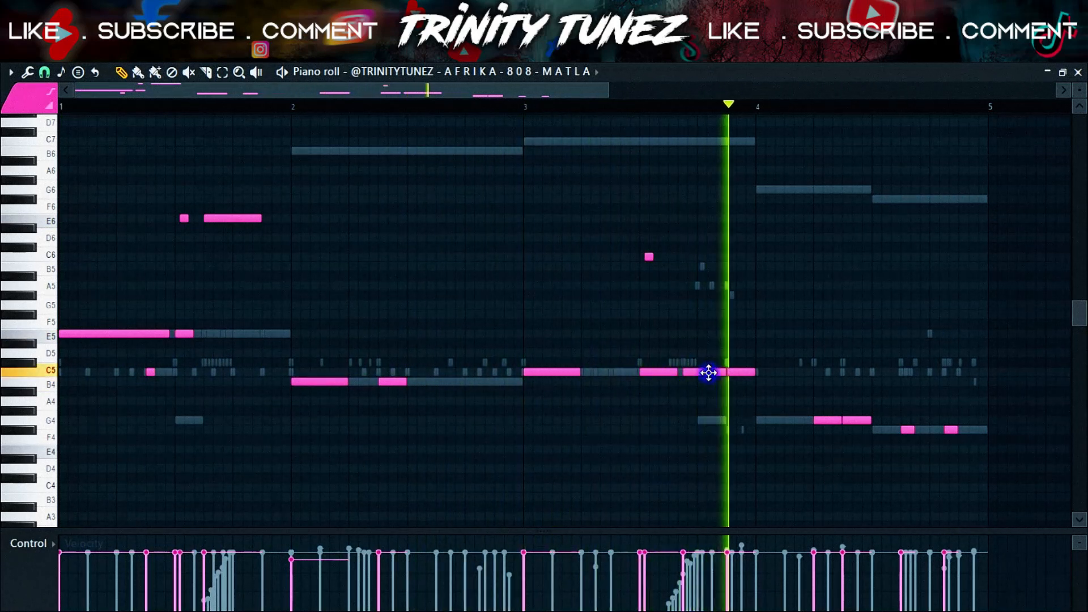
Raise bar 3's last 808 note one octave to C6 and extend it into the first beat of bar 4.
{"action": "left_click", "coordinate": [738, 373], "text": "ctrl"}
{"action": "key", "text": "ctrl+Up"}
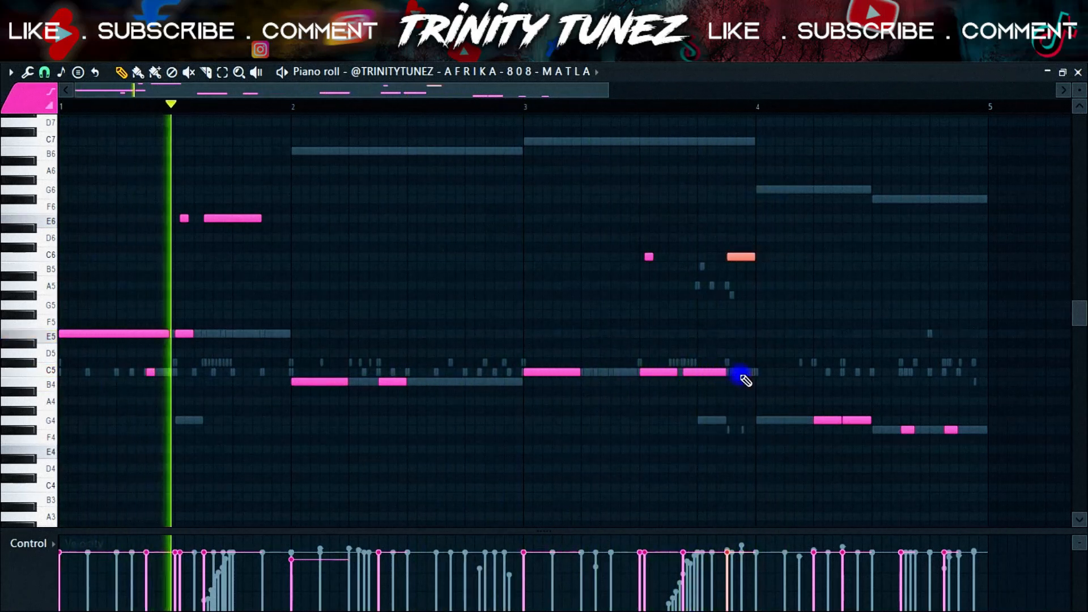
{"action": "left_click", "coordinate": [765, 331], "text": "ctrl"}
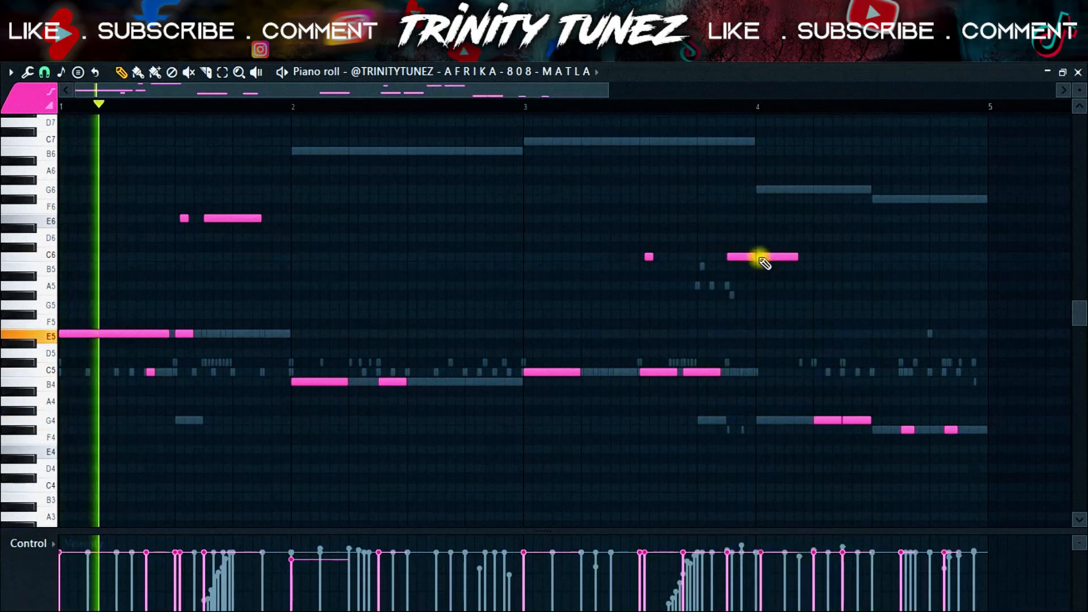
{"action": "left_click", "coordinate": [732, 107]}
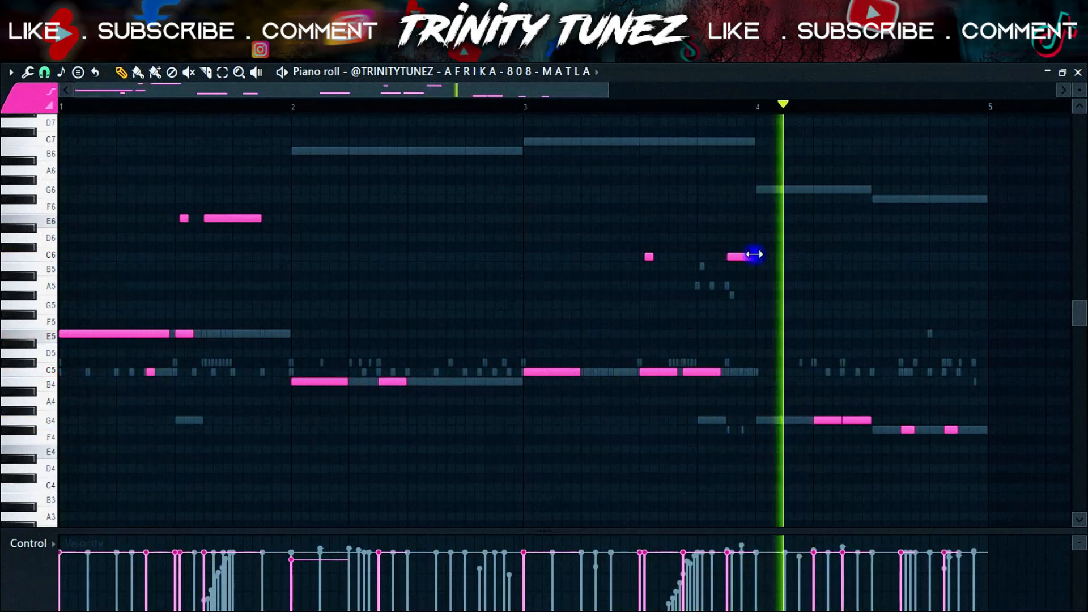
{"action": "left_click_drag", "start_coordinate": [754, 255], "coordinate": [782, 254]}
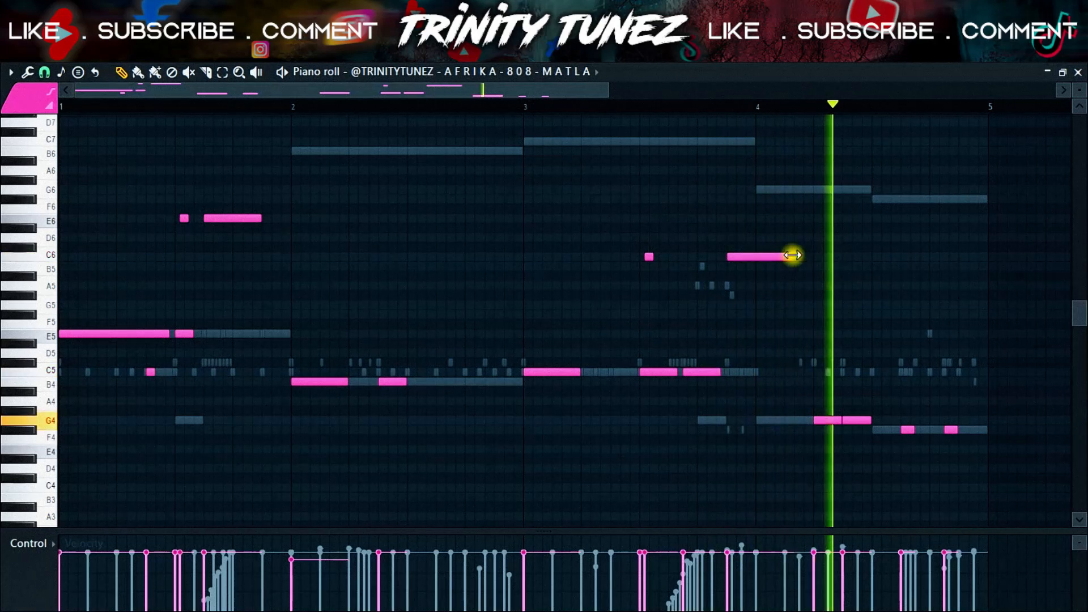
Raise bar 4's first G4 note one octave to G5 and shorten it slightly.
{"action": "left_click", "coordinate": [838, 420], "text": "ctrl"}
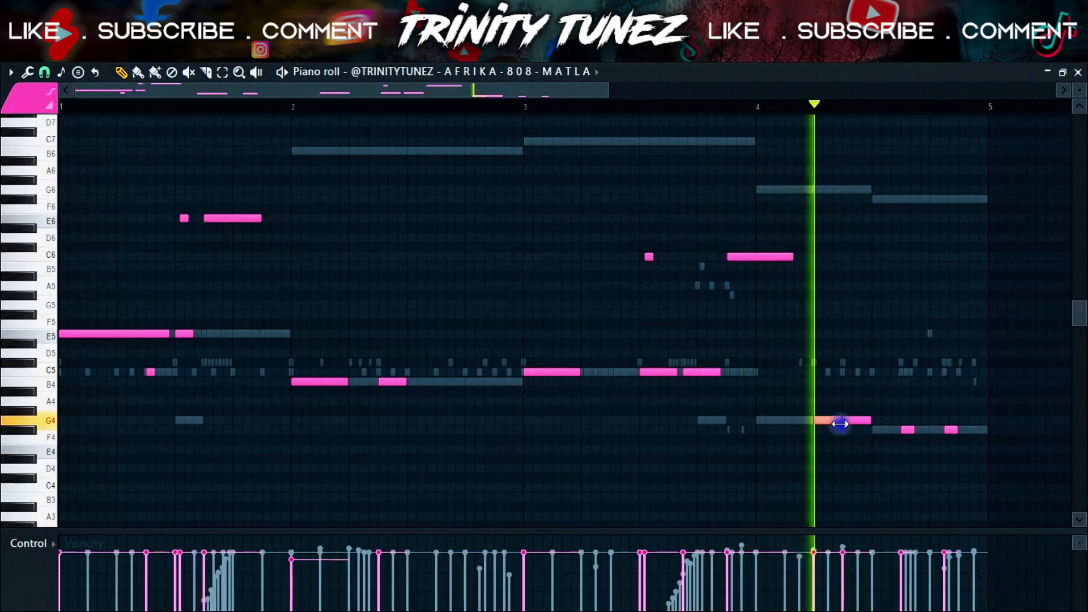
{"action": "key", "text": "ctrl+Up"}
{"action": "key", "text": "space"}
{"action": "key", "text": "space"}
{"action": "right_click", "coordinate": [863, 332]}
{"action": "left_click_drag", "start_coordinate": [840, 305], "coordinate": [835, 304]}
{"action": "key", "text": "space"}
{"action": "key", "text": "space"}
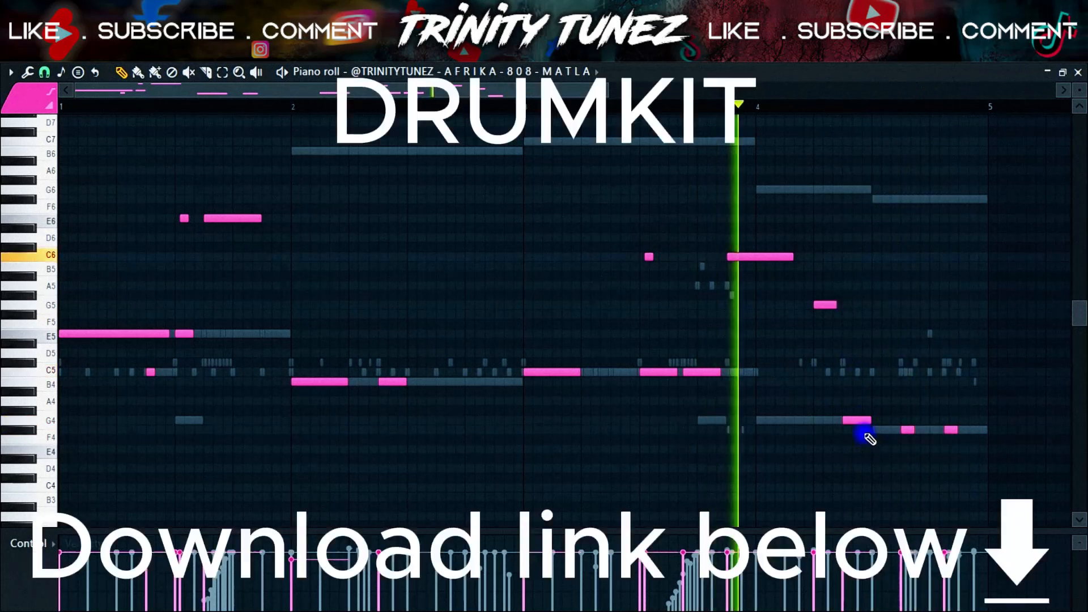
Lengthen the two F#4 notes in bar 4's second half and transpose all the 808 notes up one octave.
{"action": "left_click_drag", "start_coordinate": [862, 434], "coordinate": [818, 282]}
{"action": "right_click", "coordinate": [848, 338]}
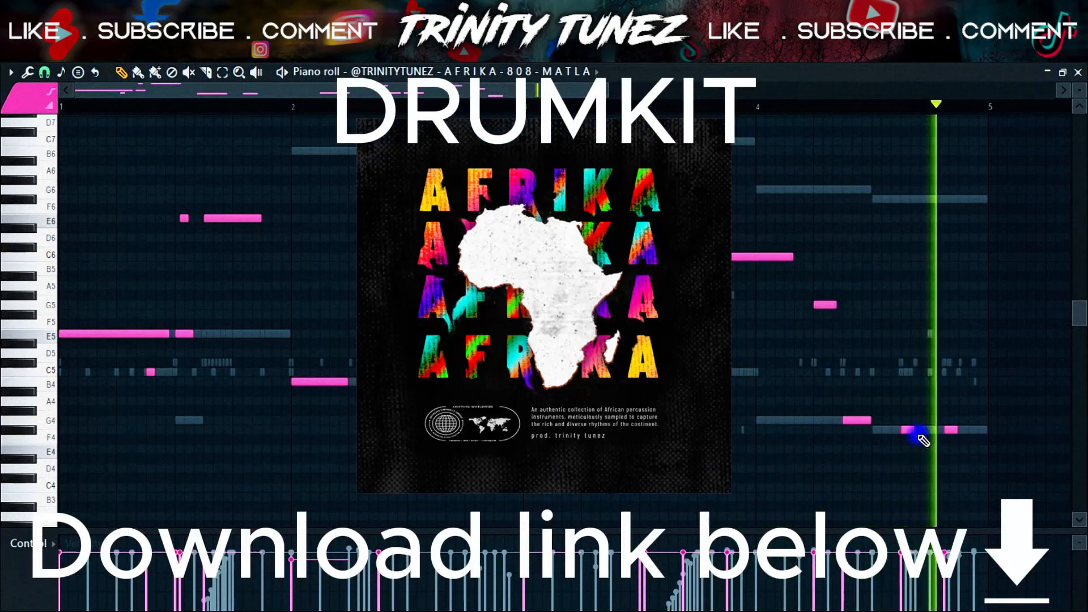
{"action": "key", "text": "space"}
{"action": "key", "text": "space"}
{"action": "left_click_drag", "start_coordinate": [913, 432], "coordinate": [968, 434]}
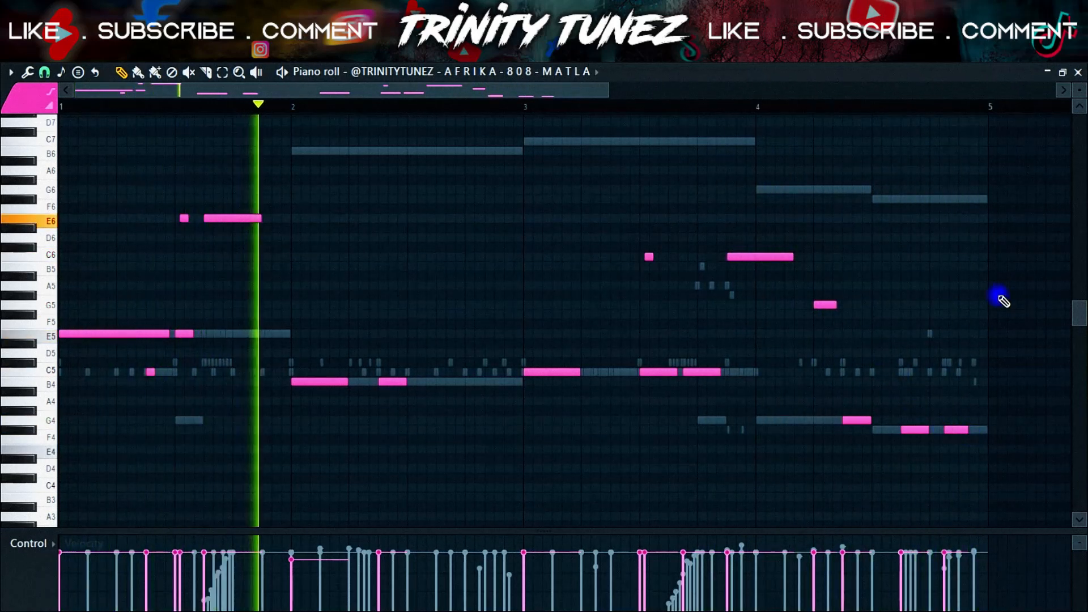
{"action": "key", "text": "ctrl+Up"}
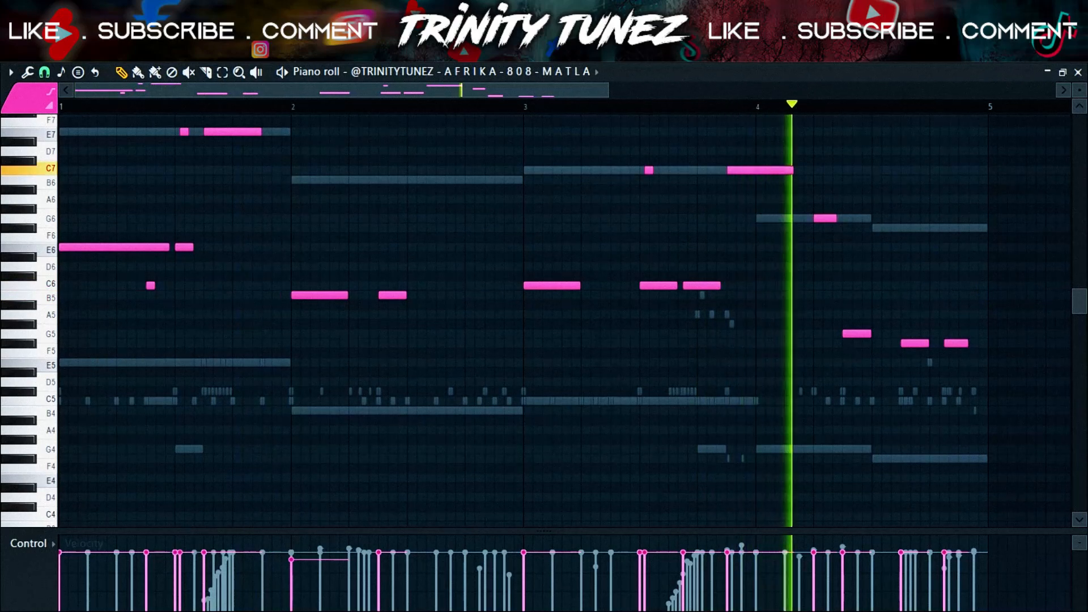
{"action": "key", "text": "space"}
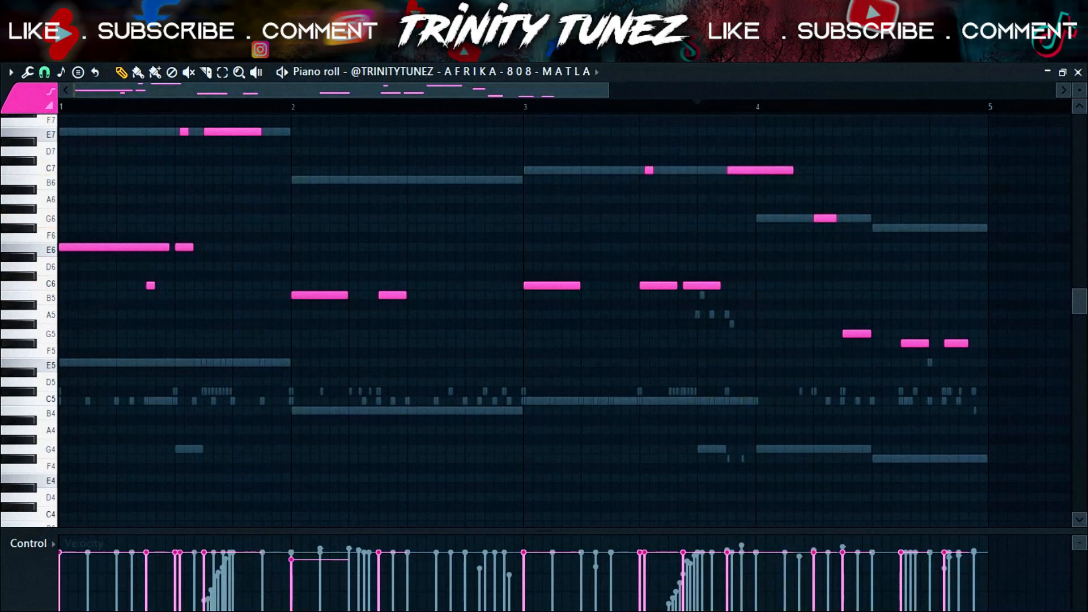
Set the mixer levels to -7.8 dB for Insert 1, -3.2 dB for Insert 2 and -1.1 dB for Insert 3.
{"action": "key", "text": "F5"}
{"action": "key", "text": "space"}
{"action": "left_click_drag", "start_coordinate": [362, 89], "coordinate": [453, 89]}
{"action": "key", "text": "F9"}
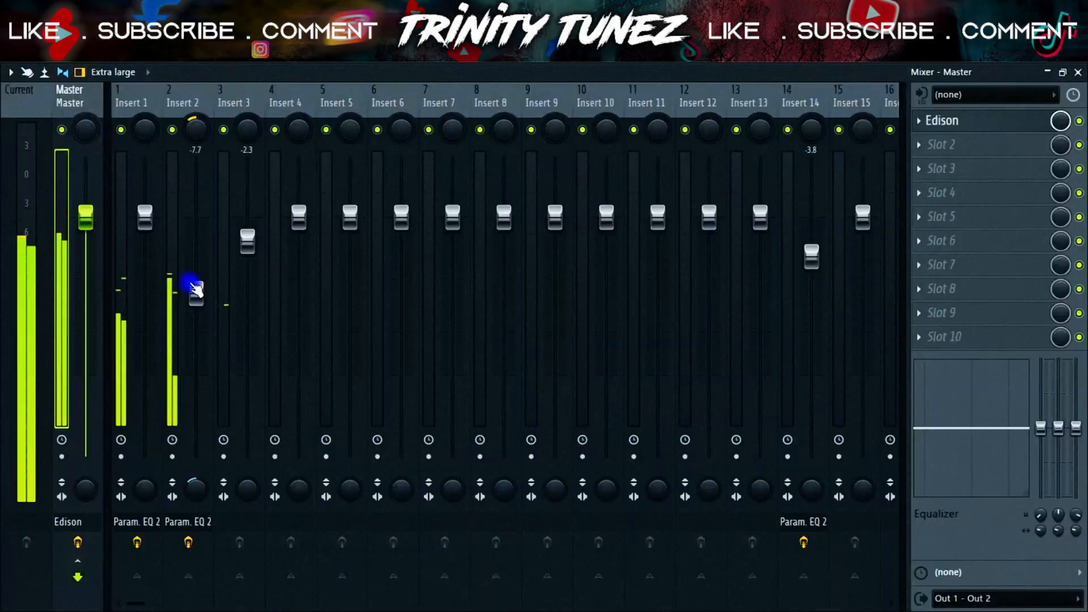
{"action": "left_click_drag", "start_coordinate": [145, 218], "coordinate": [145, 265]}
{"action": "left_click_drag", "start_coordinate": [196, 293], "coordinate": [145, 300]}
{"action": "left_click", "coordinate": [247, 241]}
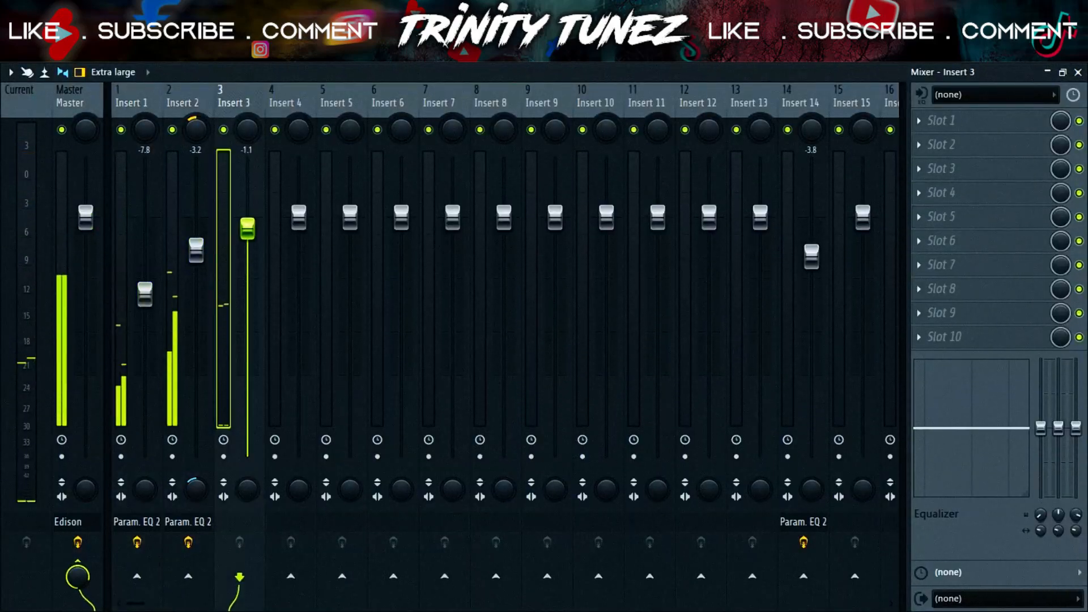
Add Fruity parametric EQ 2 to Insert 3 with a band 3 low-mid cut and a treble boost, and set the track level to -0.7 dB.
{"action": "left_click", "coordinate": [941, 193]}
{"action": "left_click", "coordinate": [753, 236]}
{"action": "left_click_drag", "start_coordinate": [311, 263], "coordinate": [323, 274]}
{"action": "left_click_drag", "start_coordinate": [361, 279], "coordinate": [402, 255]}
{"action": "left_click_drag", "start_coordinate": [406, 278], "coordinate": [419, 259]}
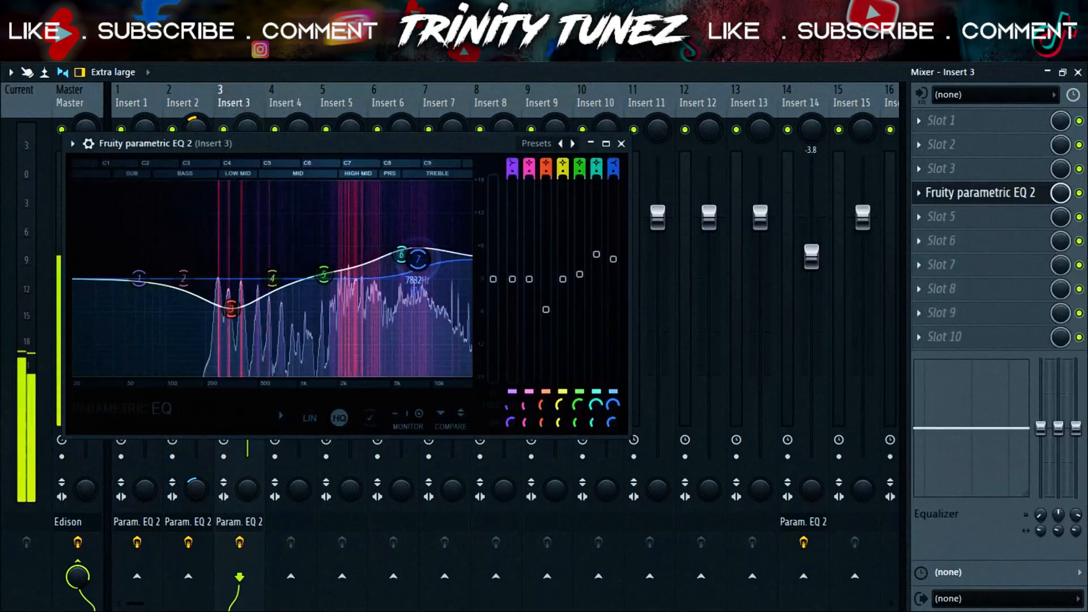
{"action": "left_click_drag", "start_coordinate": [230, 309], "coordinate": [231, 296]}
{"action": "left_click", "coordinate": [622, 144]}
{"action": "left_click_drag", "start_coordinate": [248, 217], "coordinate": [247, 226]}
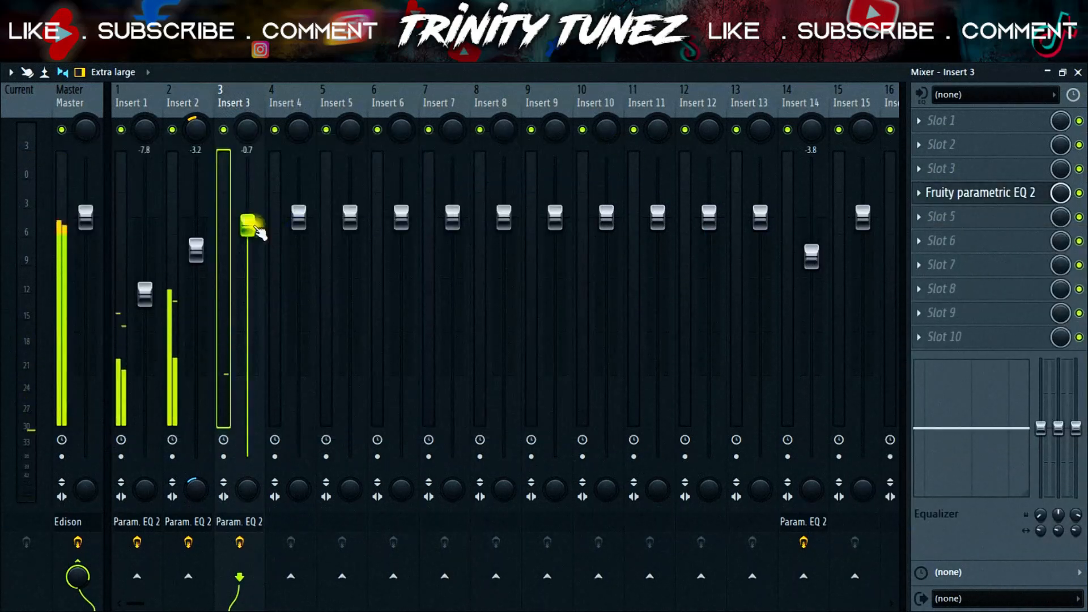
Split the beat pattern by channel and delete the Sampler clip from Track 3.
{"action": "key", "text": "F5"}
{"action": "right_click", "coordinate": [988, 142]}
{"action": "left_click", "coordinate": [958, 362]}
{"action": "right_click", "coordinate": [440, 233]}
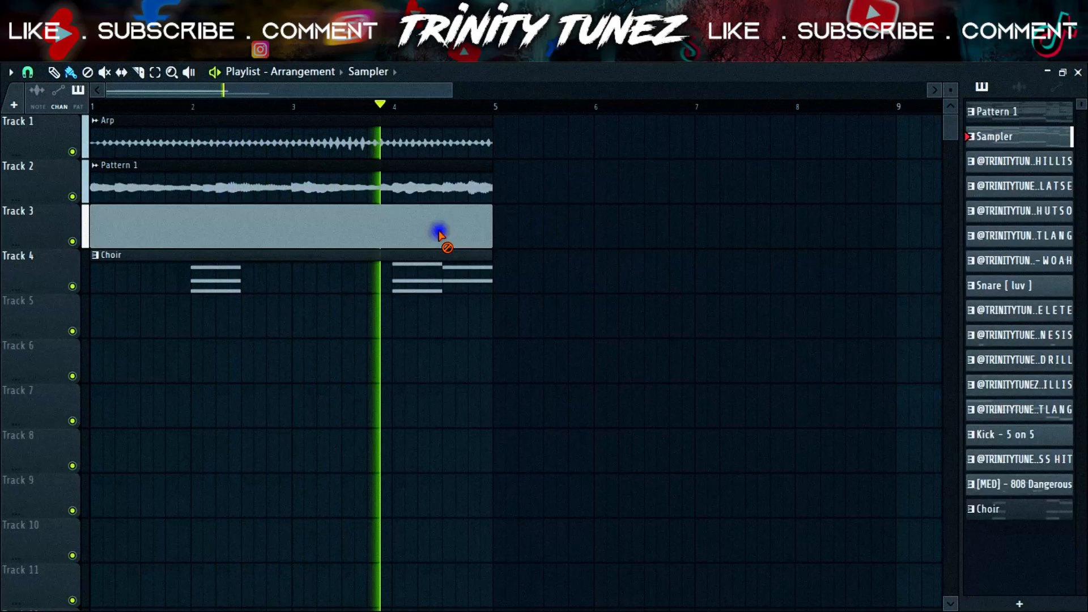
Place all the channel patterns from Bongo-Chillis to 808 Dangerous on separate playlist tracks, starting at bar 1.
{"action": "left_click", "coordinate": [1013, 159]}
{"action": "left_click", "coordinate": [1005, 482], "text": "shift"}
{"action": "left_click_drag", "start_coordinate": [1012, 164], "coordinate": [97, 318]}
Select all the clips in bars 1 to 4 and duplicate them to start at bar 5.
{"action": "left_click_drag", "start_coordinate": [952, 90], "coordinate": [952, 122]}
{"action": "left_click_drag", "start_coordinate": [588, 509], "coordinate": [105, 126]}
{"action": "left_click_drag", "start_coordinate": [151, 131], "coordinate": [554, 133]}
{"action": "left_click_drag", "start_coordinate": [910, 506], "coordinate": [129, 181]}
{"action": "left_click", "coordinate": [381, 518], "text": "ctrl"}
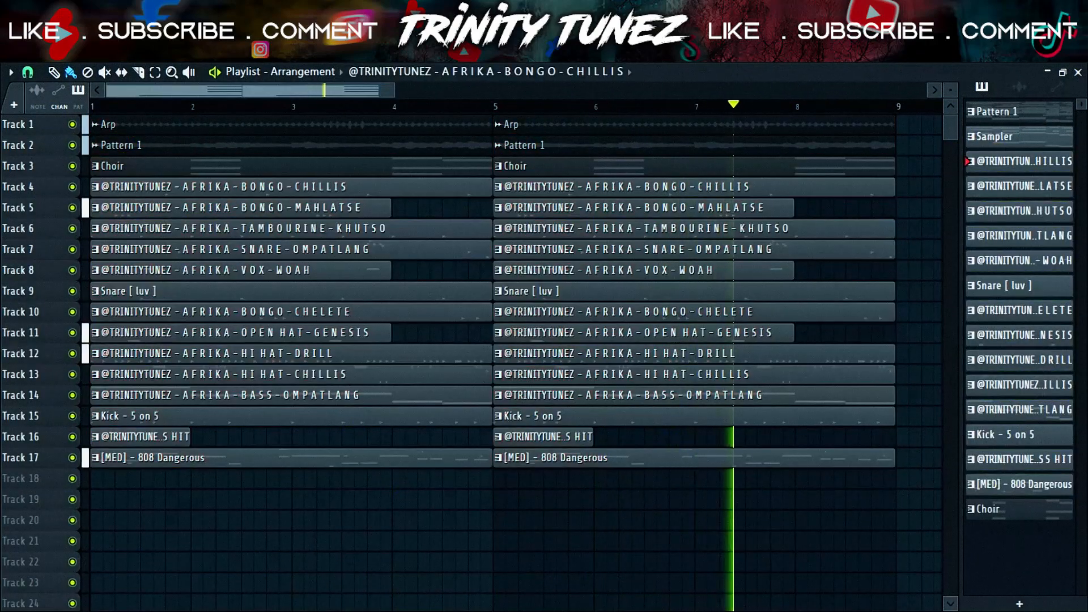
Delete the Kick and 808 Dangerous clips from bars 1 to 4 and the Bass-Ompatlang clip from bars 5 to 8.
{"action": "key", "text": "space"}
{"action": "key", "text": "F6"}
{"action": "key", "text": "F6"}
{"action": "right_click", "coordinate": [196, 454]}
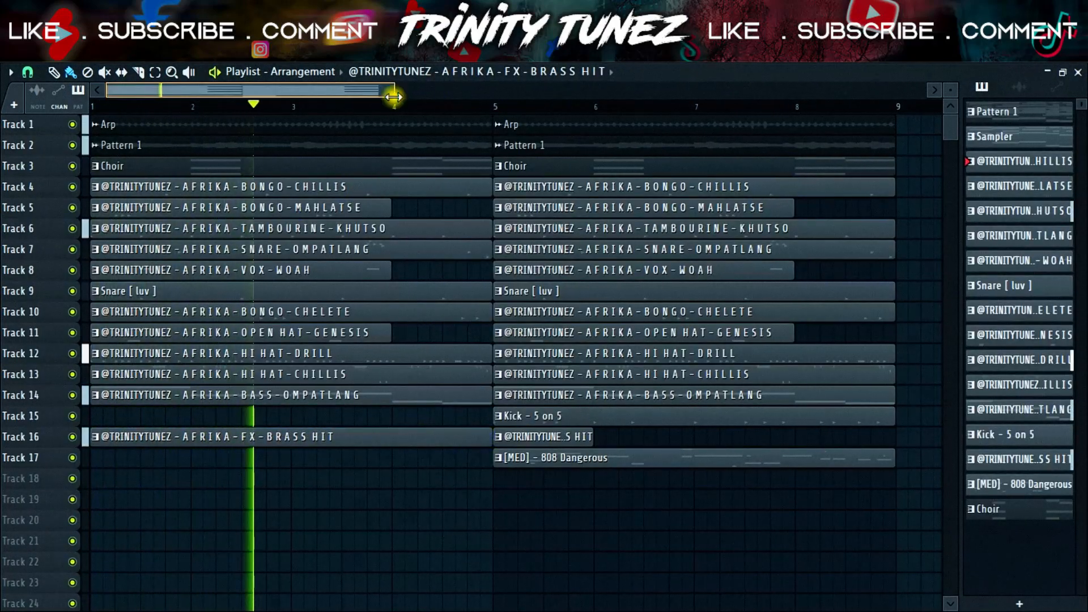
{"action": "left_click_drag", "start_coordinate": [393, 97], "coordinate": [451, 97]}
{"action": "right_click", "coordinate": [517, 394]}
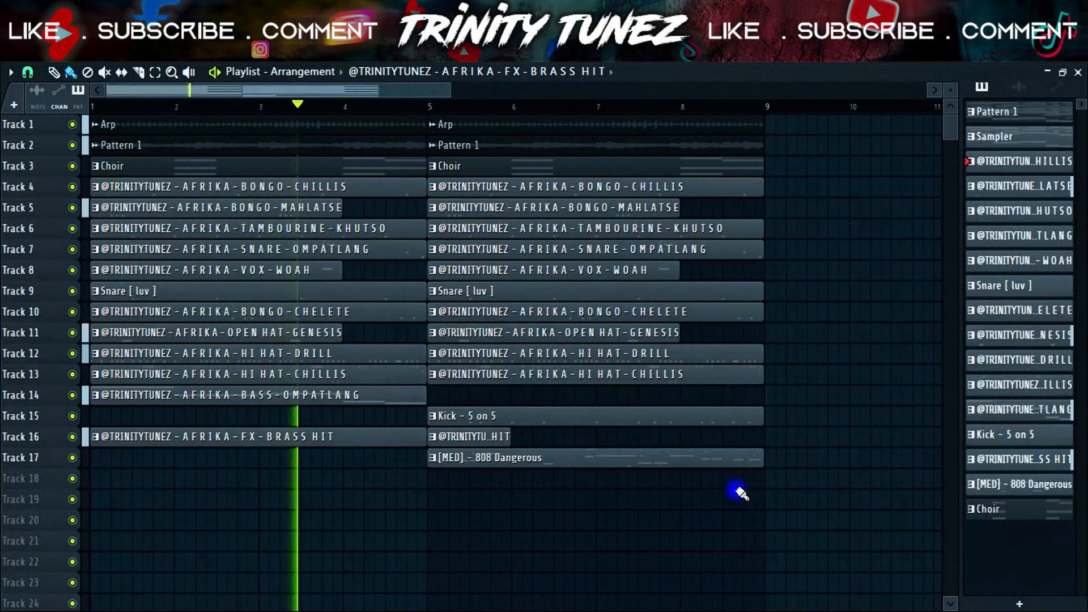
{"action": "left_click_drag", "start_coordinate": [736, 489], "coordinate": [478, 199]}
{"action": "left_click", "coordinate": [501, 493]}
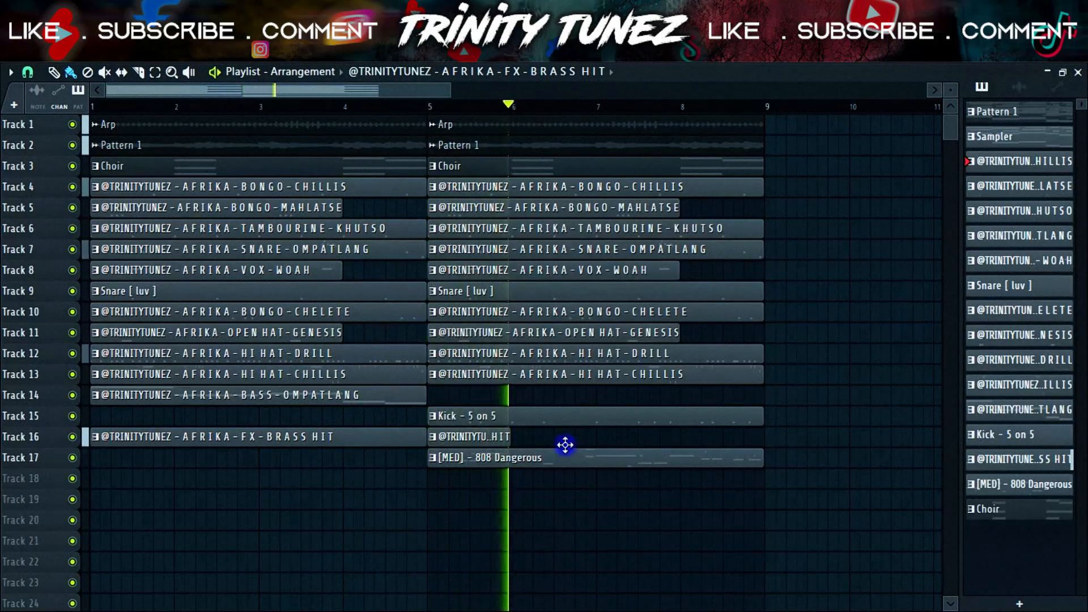
Reset the Xpand!2 choir channel's knob to its default and set Insert 3's level to -1.0 dB.
{"action": "key", "text": "F6"}
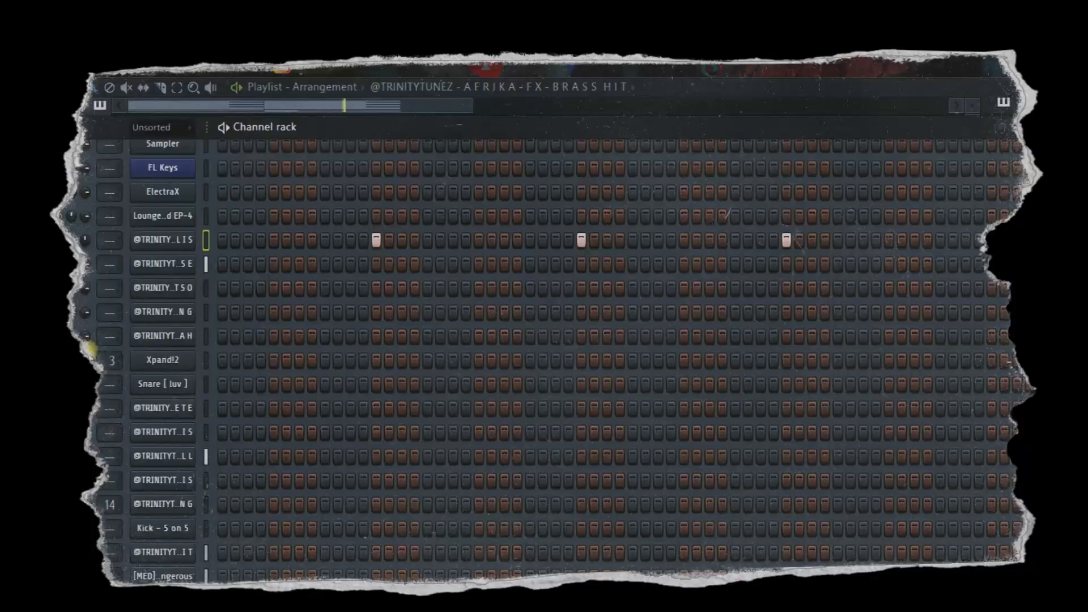
{"action": "right_click", "coordinate": [67, 338]}
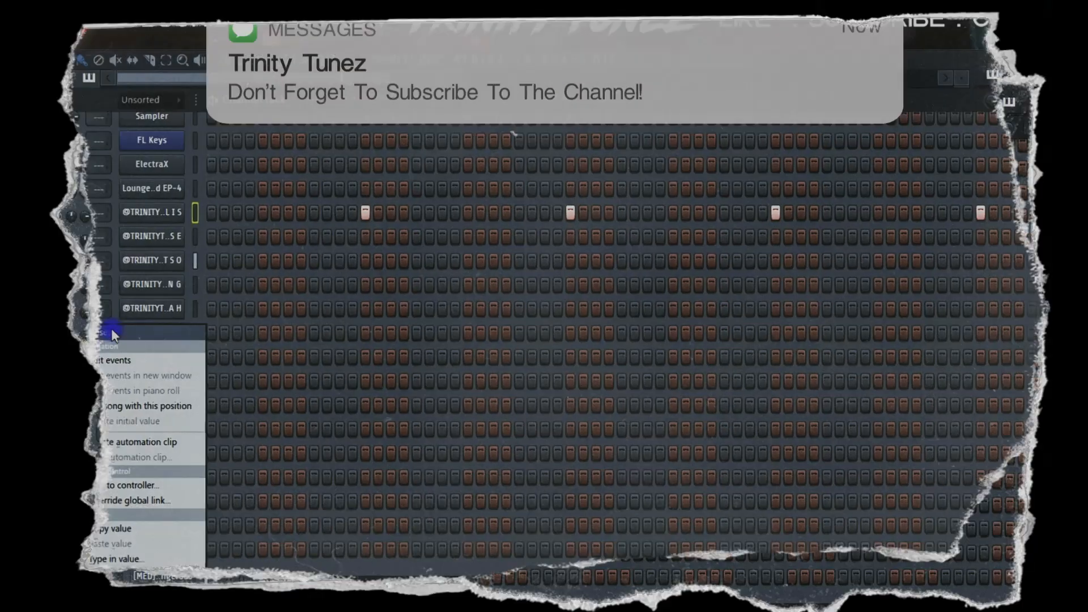
{"action": "left_click", "coordinate": [120, 346]}
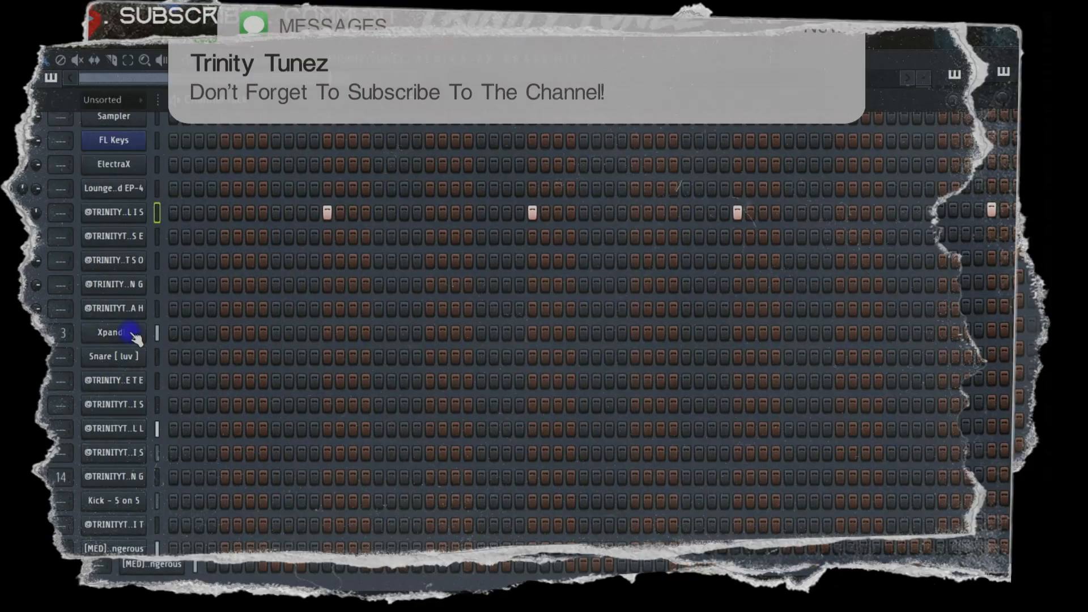
{"action": "right_click", "coordinate": [170, 332]}
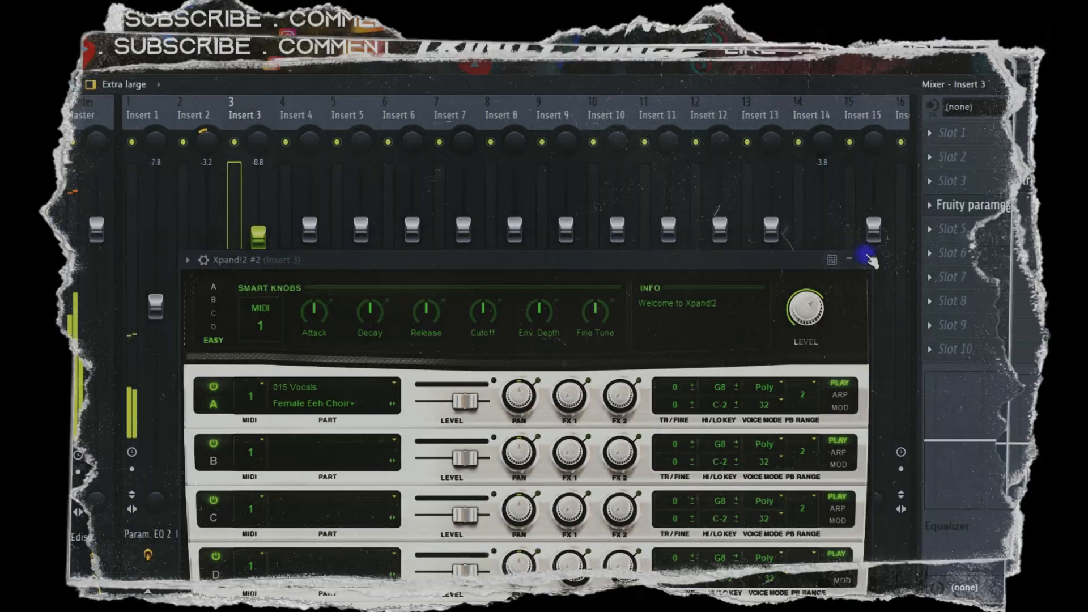
{"action": "left_click", "coordinate": [881, 235]}
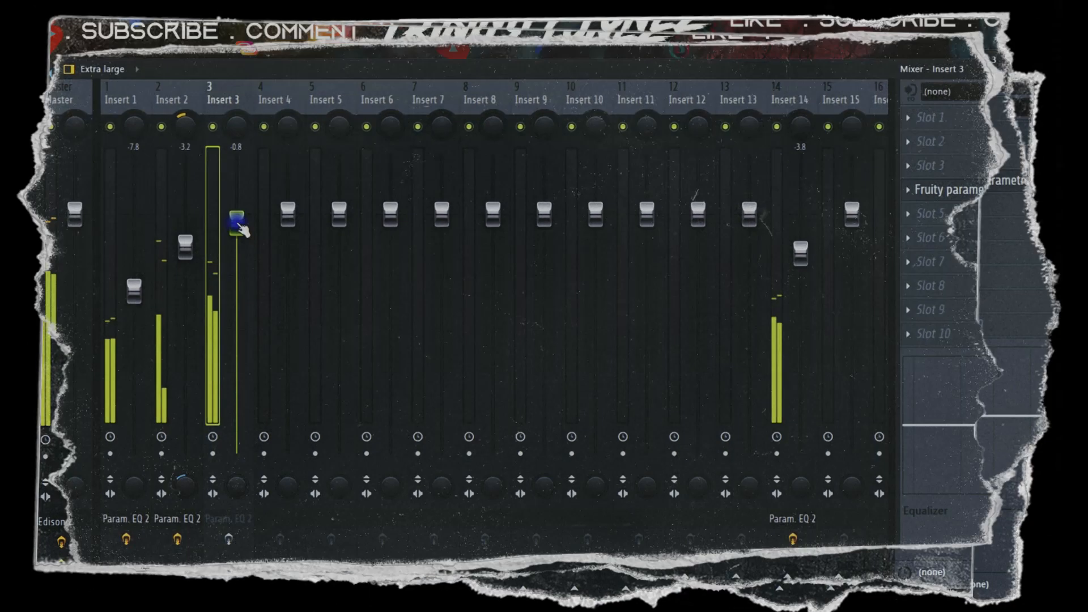
{"action": "left_click_drag", "start_coordinate": [269, 214], "coordinate": [269, 216]}
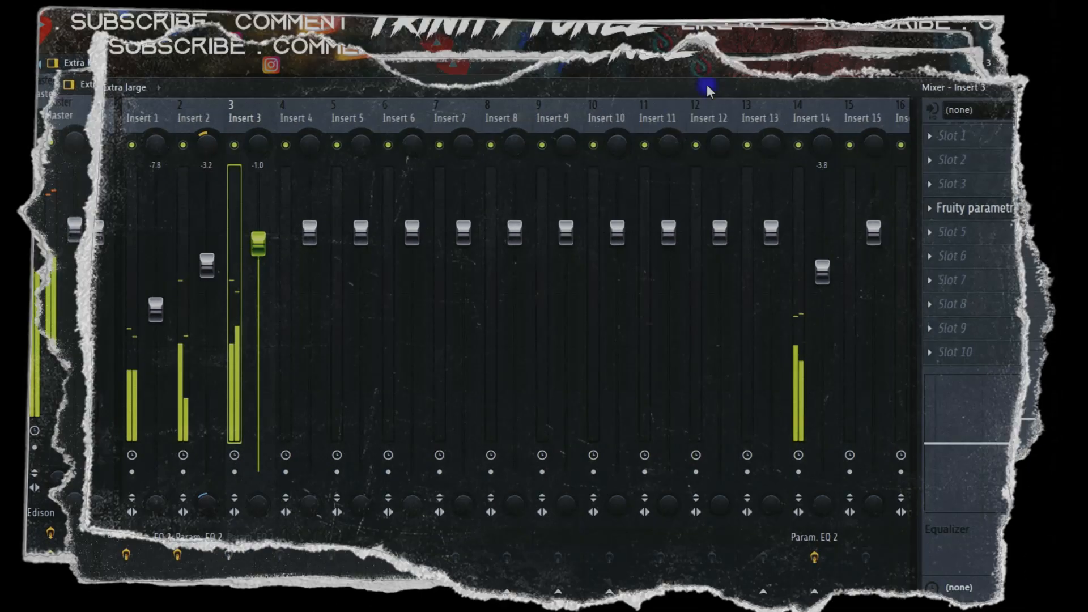
{"action": "left_click", "coordinate": [715, 53]}
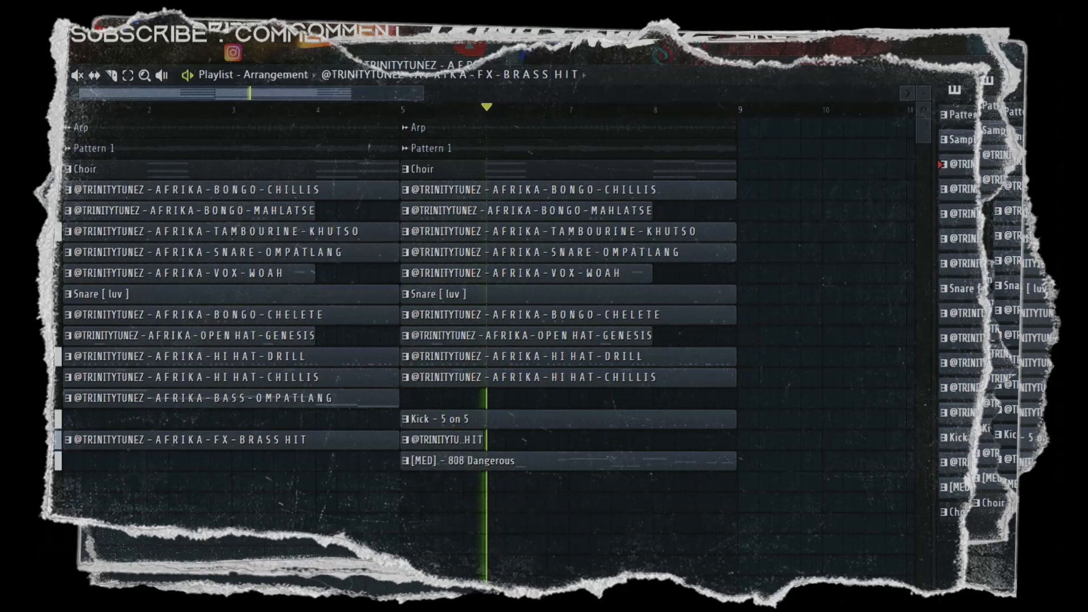
Place the Sampler pattern on Track 18, starting at bar 5.
{"action": "left_click", "coordinate": [1011, 509]}
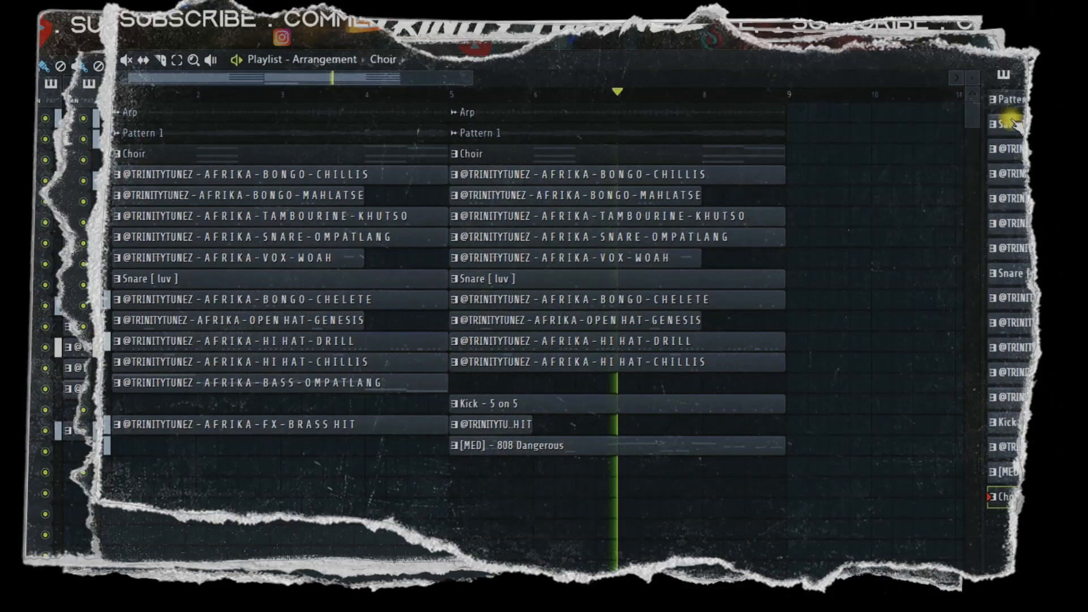
{"action": "left_click", "coordinate": [996, 127]}
{"action": "left_click", "coordinate": [430, 471]}
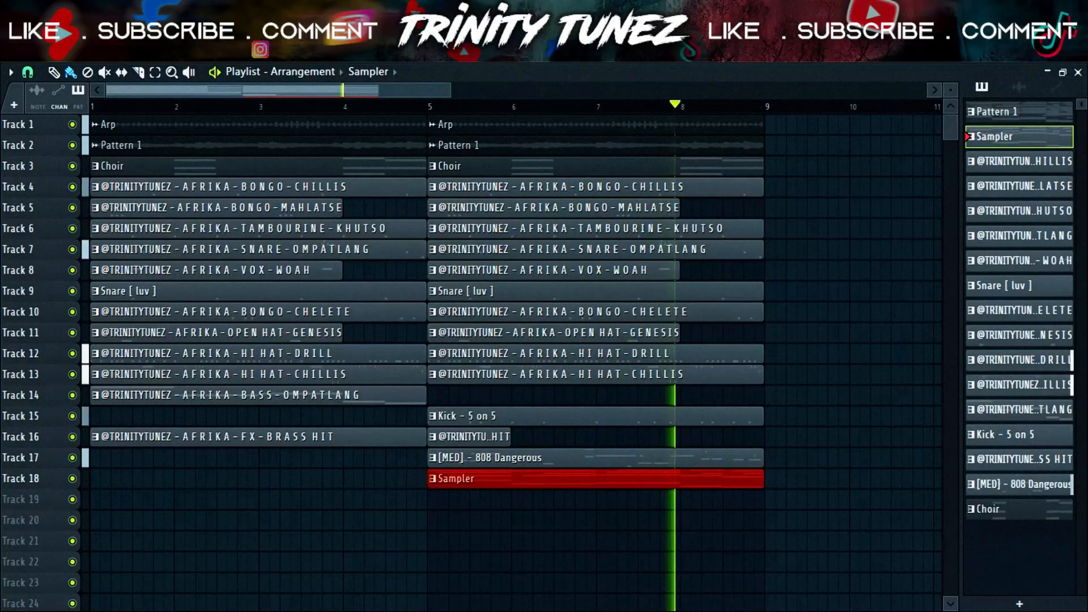
Search the entire sample browser for strings.
{"action": "key", "text": "F6"}
{"action": "scroll", "coordinate": [317, 275], "scroll_direction": "down", "scroll_amount": 1}
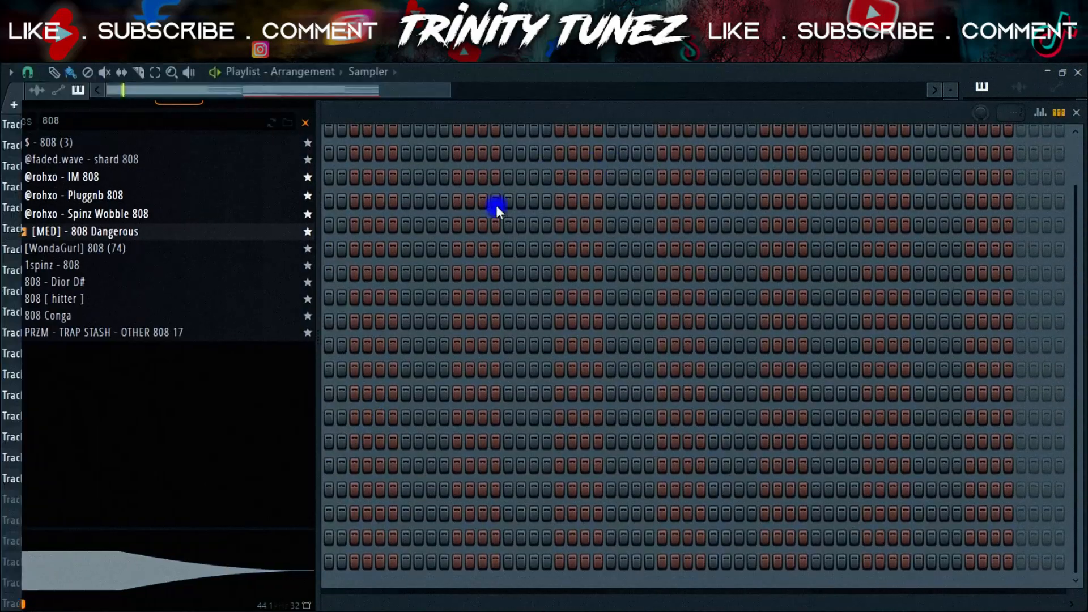
{"action": "mouse_move", "coordinate": [74, 162]}
{"action": "left_click", "coordinate": [20, 98]}
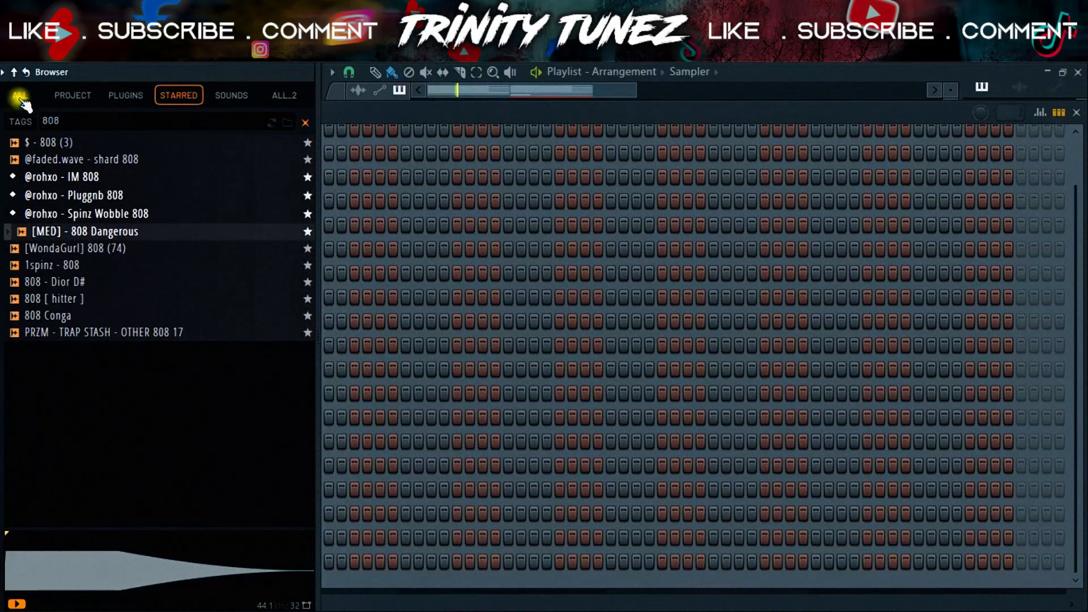
{"action": "left_click", "coordinate": [64, 120]}
{"action": "type", "text": "s"}
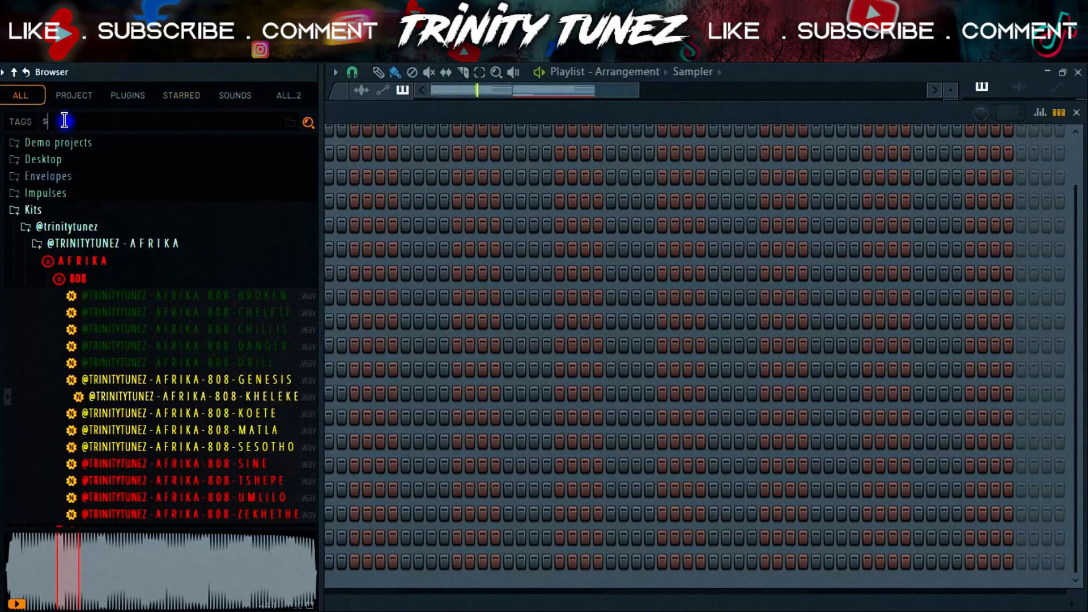
{"action": "type", "text": "trings"}
Audition strings samples from the search results, looking for one that fits the beat.
{"action": "left_click", "coordinate": [112, 371]}
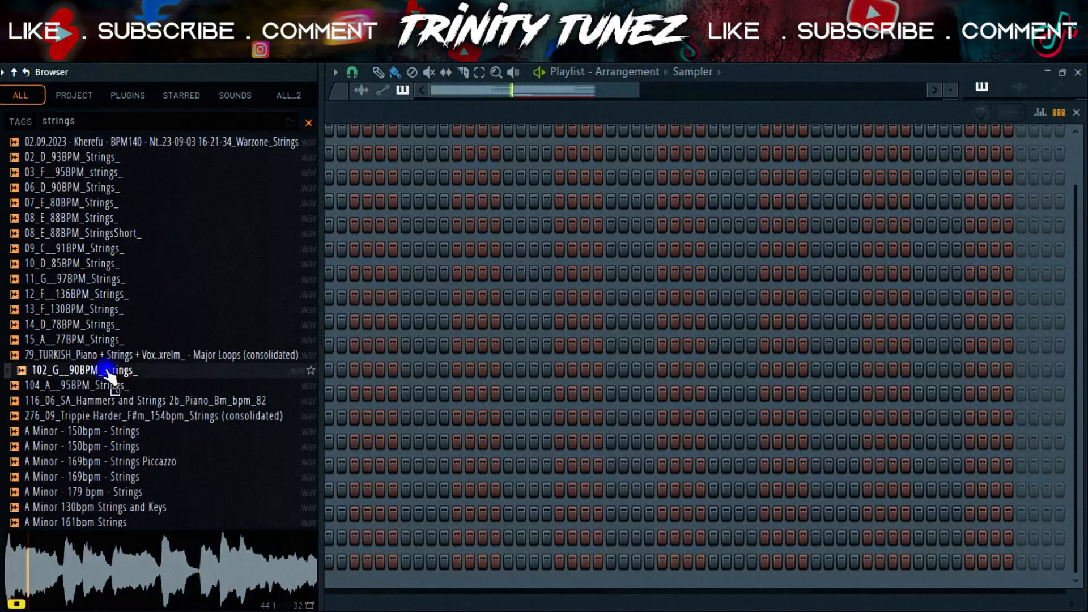
{"action": "scroll", "coordinate": [114, 372], "scroll_direction": "down", "scroll_amount": 4}
{"action": "left_click", "coordinate": [118, 370]}
{"action": "scroll", "coordinate": [85, 448], "scroll_direction": "down", "scroll_amount": 2}
{"action": "scroll", "coordinate": [79, 462], "scroll_direction": "down", "scroll_amount": 20}
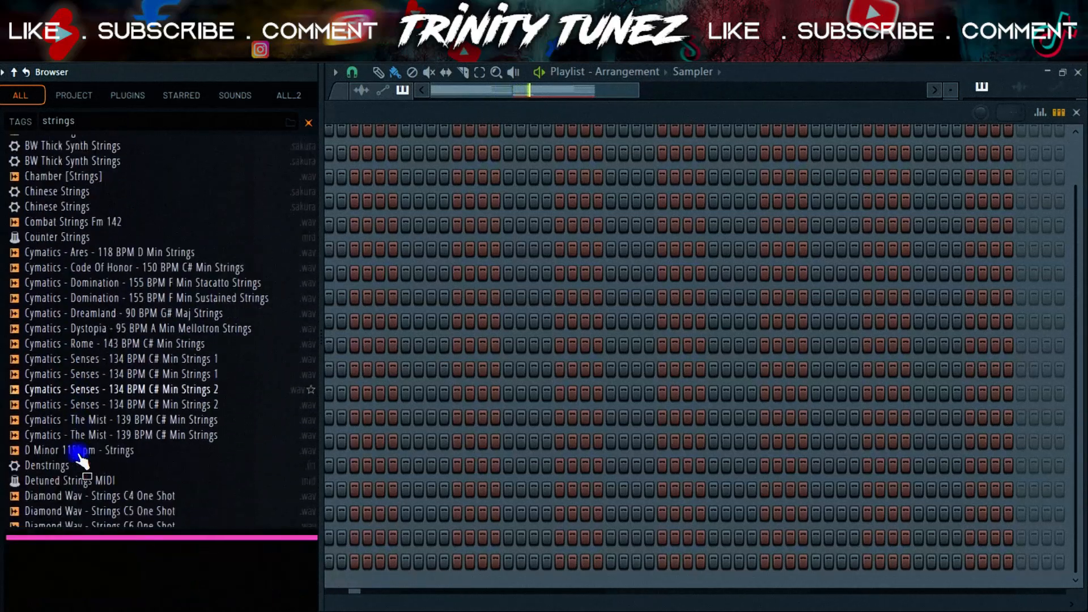